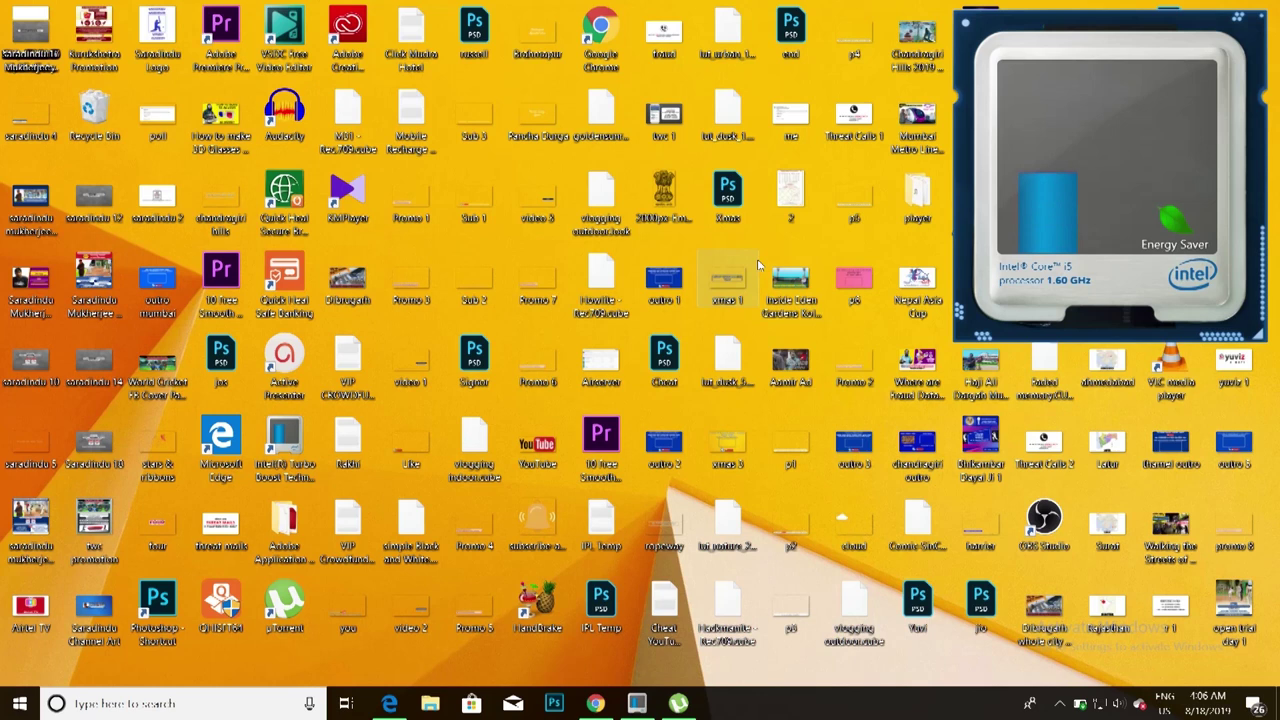
Bring the curriculum vitae PDF open in Microsoft Edge to the front from the taskbar.
click(392, 700)
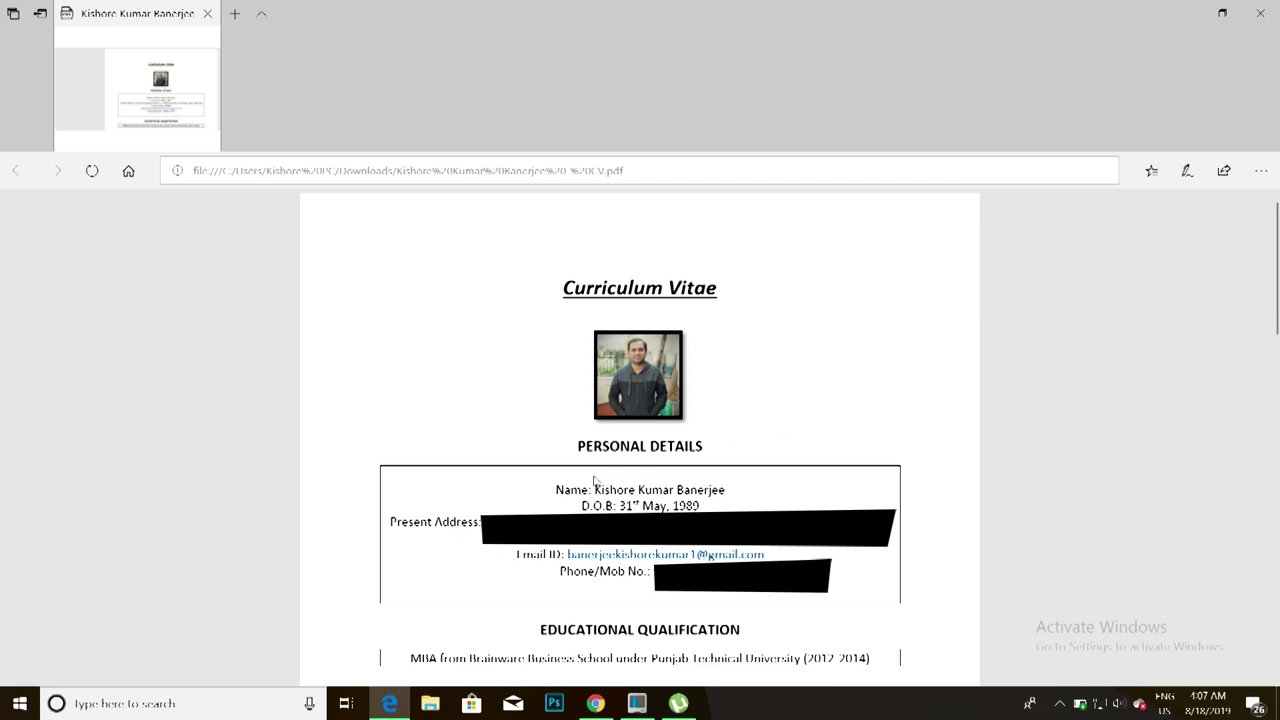
scroll(835, 459, down, 1)
scroll(835, 459, down, 1)
scroll(835, 459, down, 2)
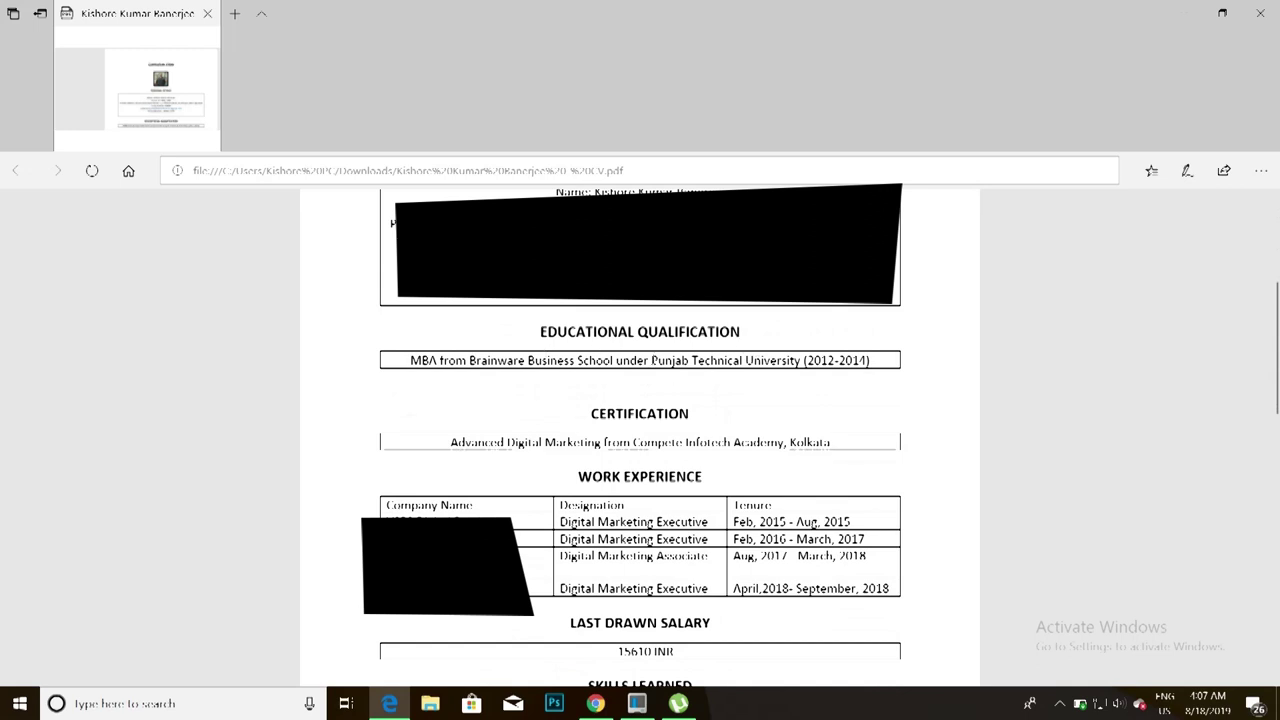
scroll(654, 360, down, 1)
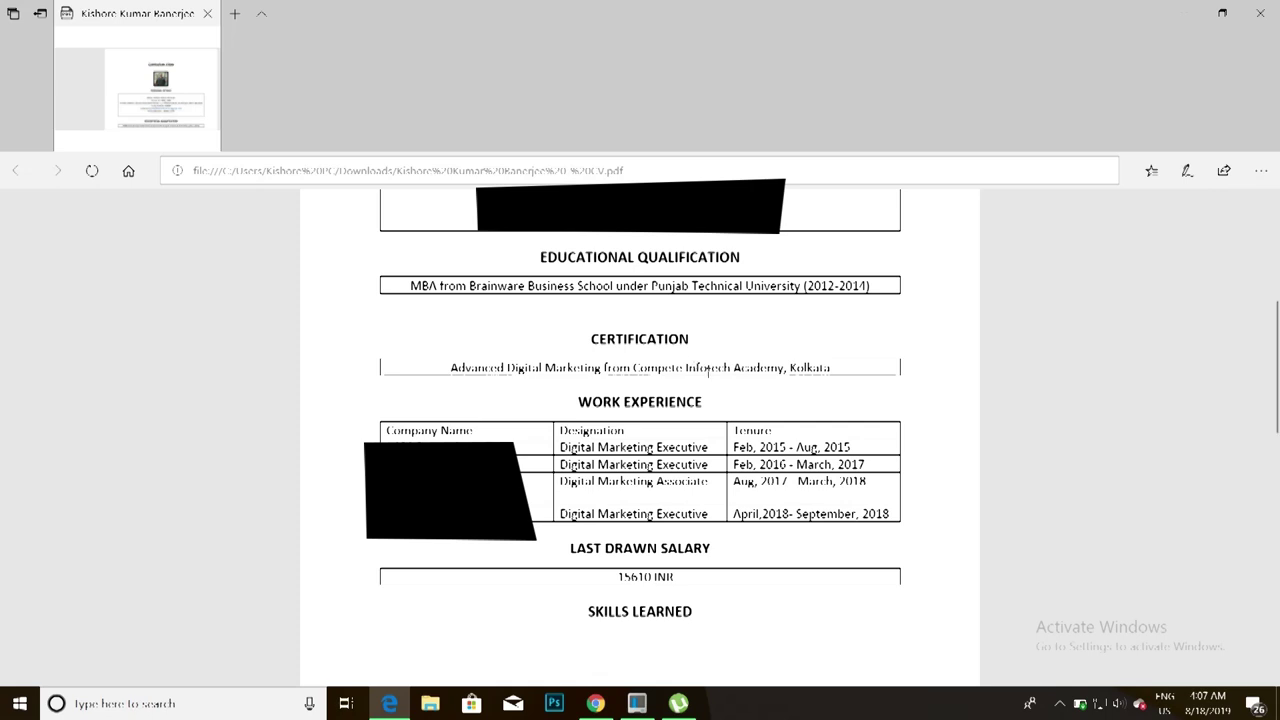
scroll(708, 370, down, 1)
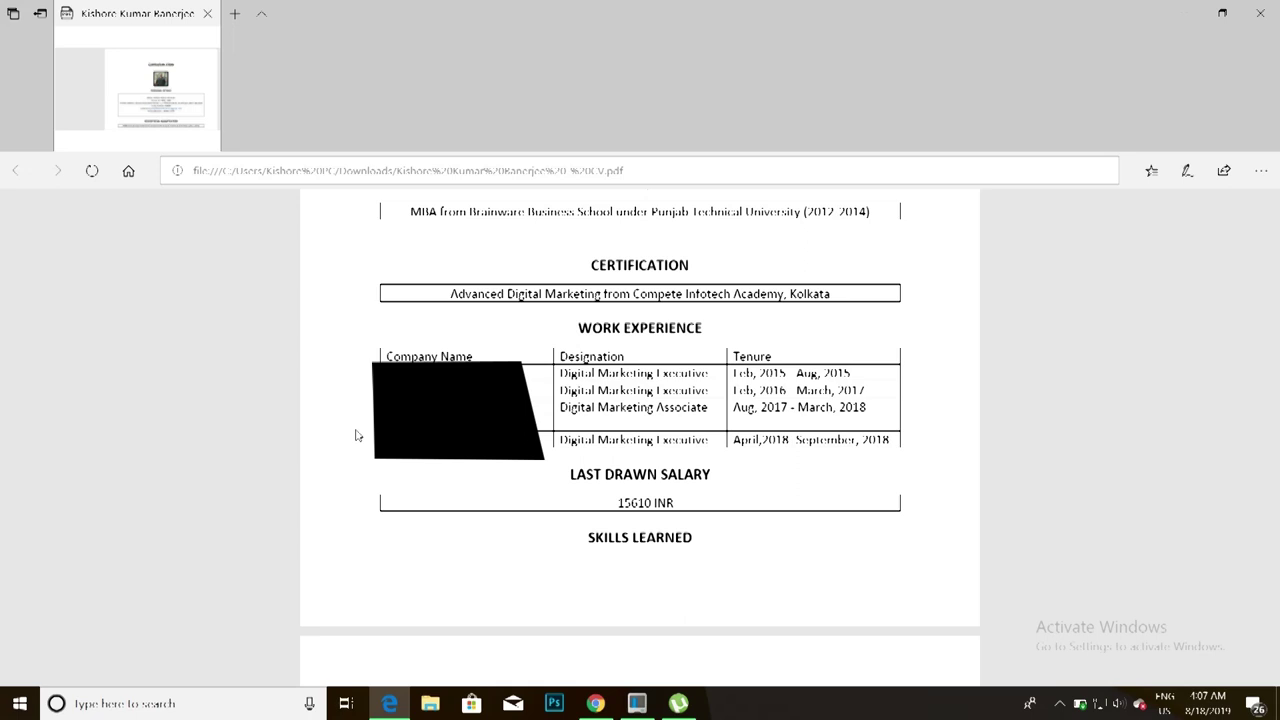
scroll(355, 435, down, 1)
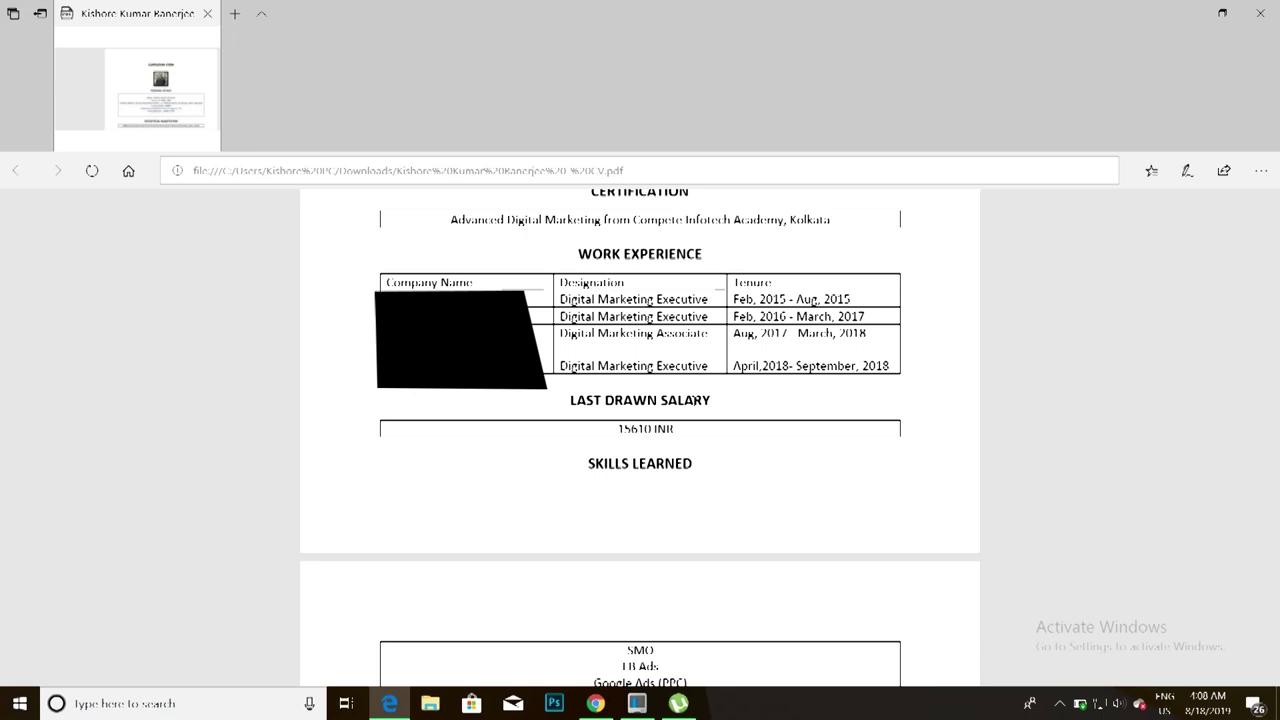
scroll(693, 400, down, 2)
scroll(761, 340, down, 1)
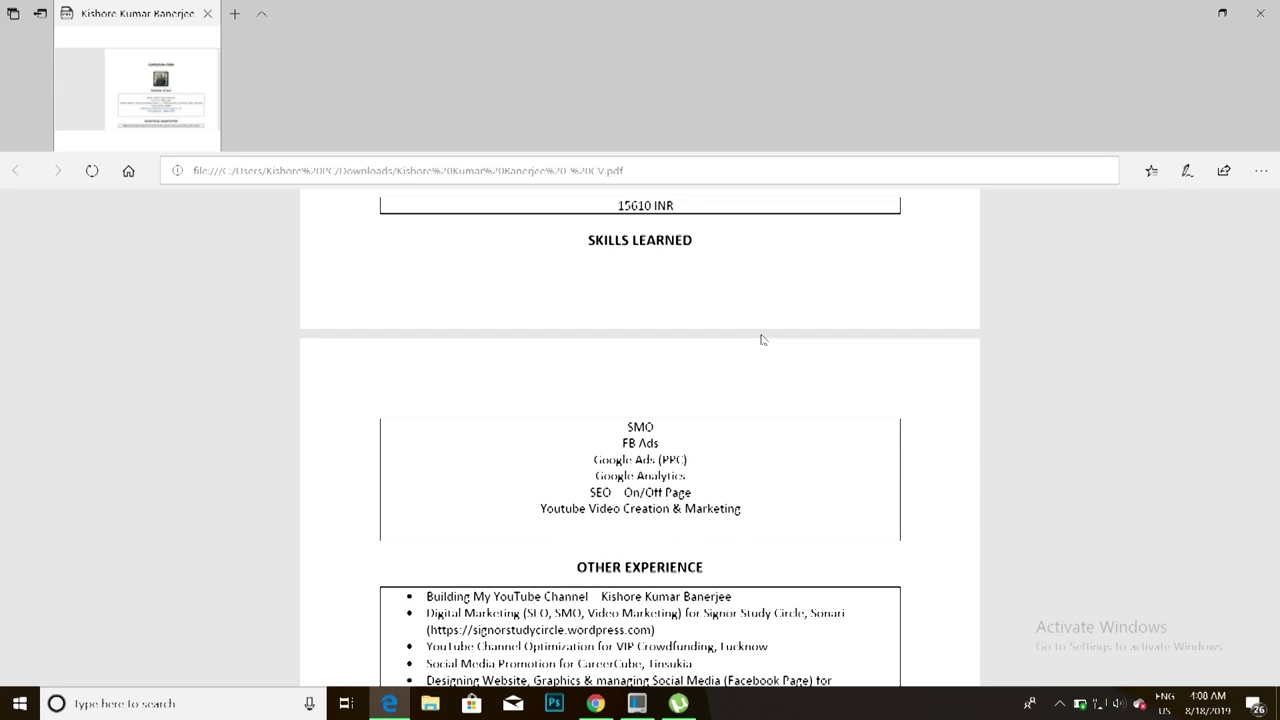
scroll(761, 340, down, 1)
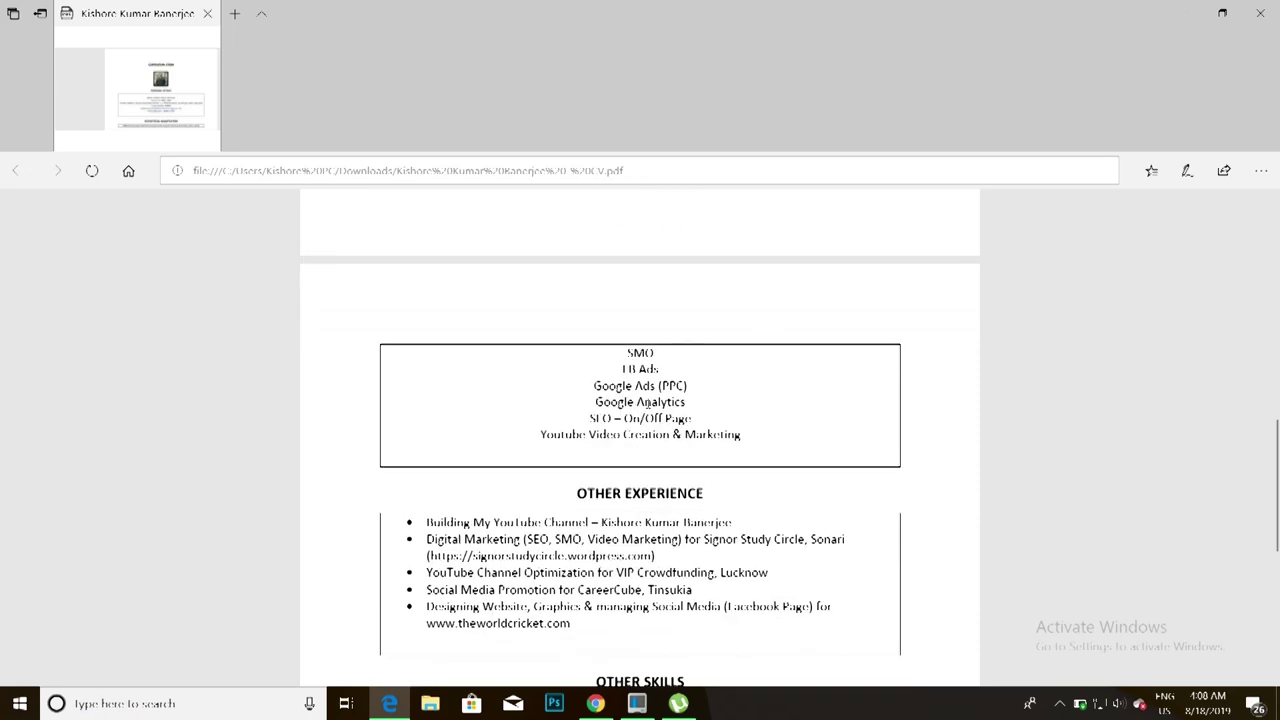
scroll(729, 371, down, 2)
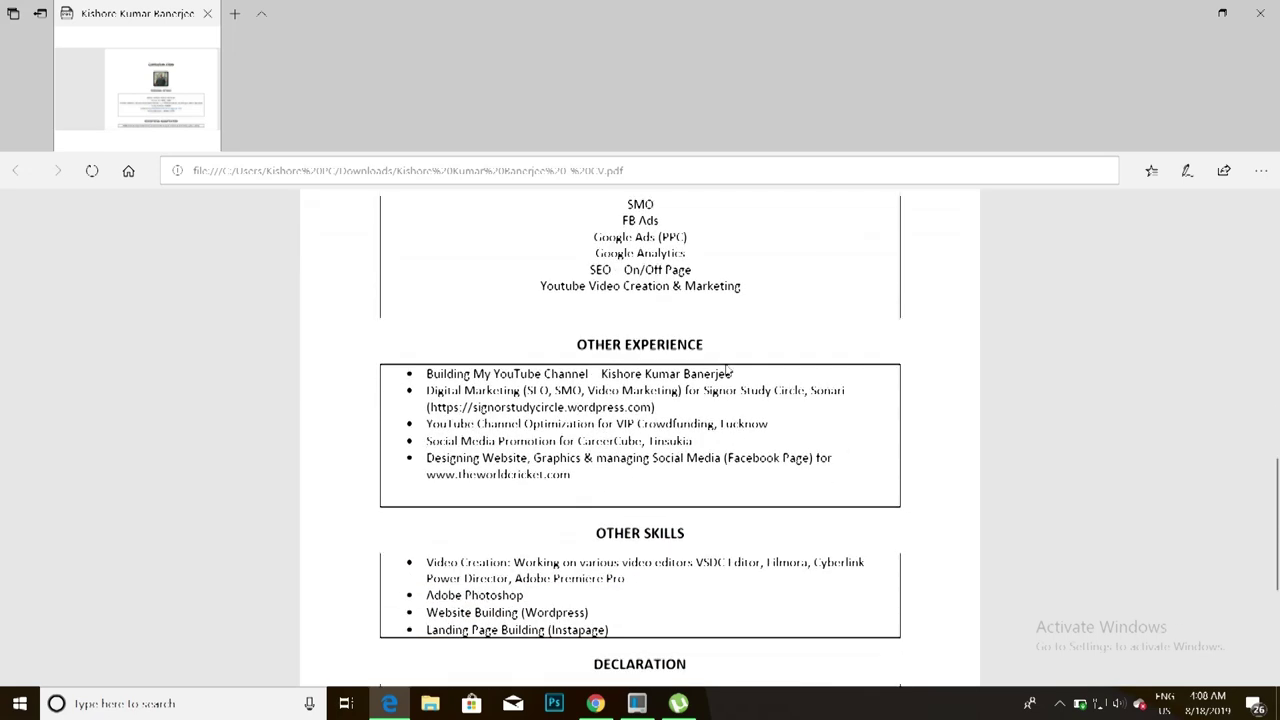
scroll(729, 371, down, 1)
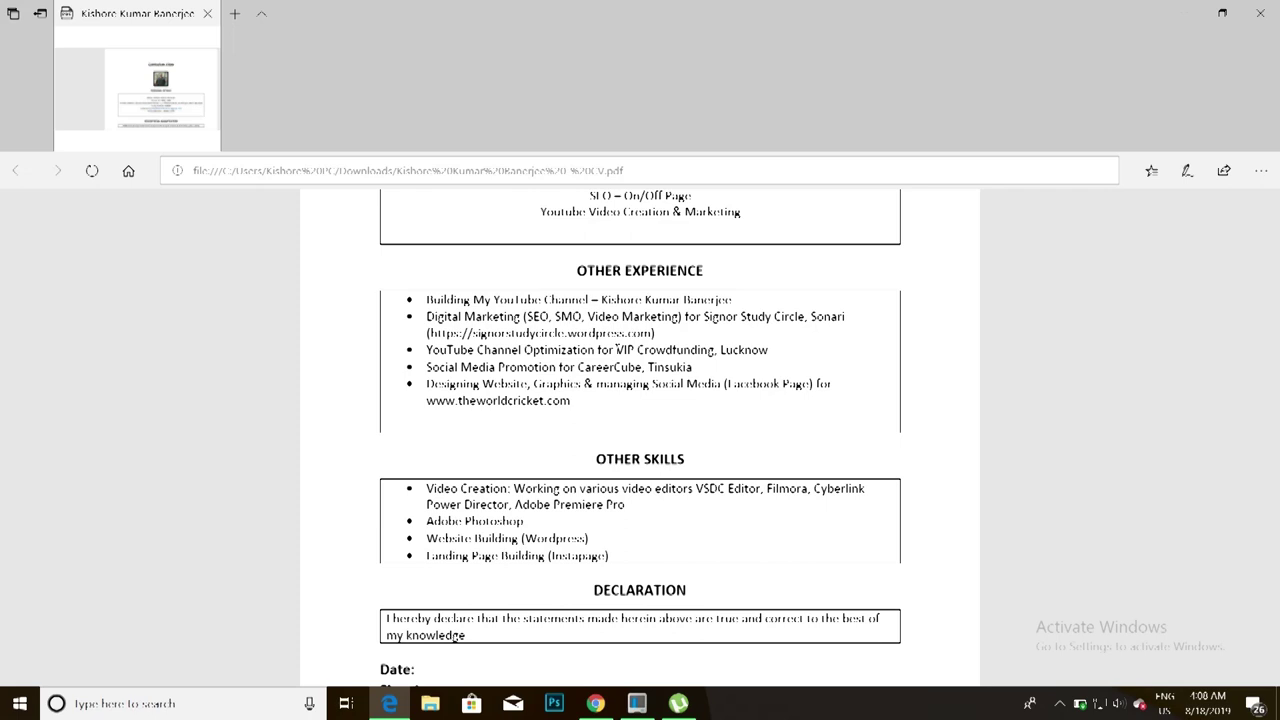
scroll(617, 349, down, 1)
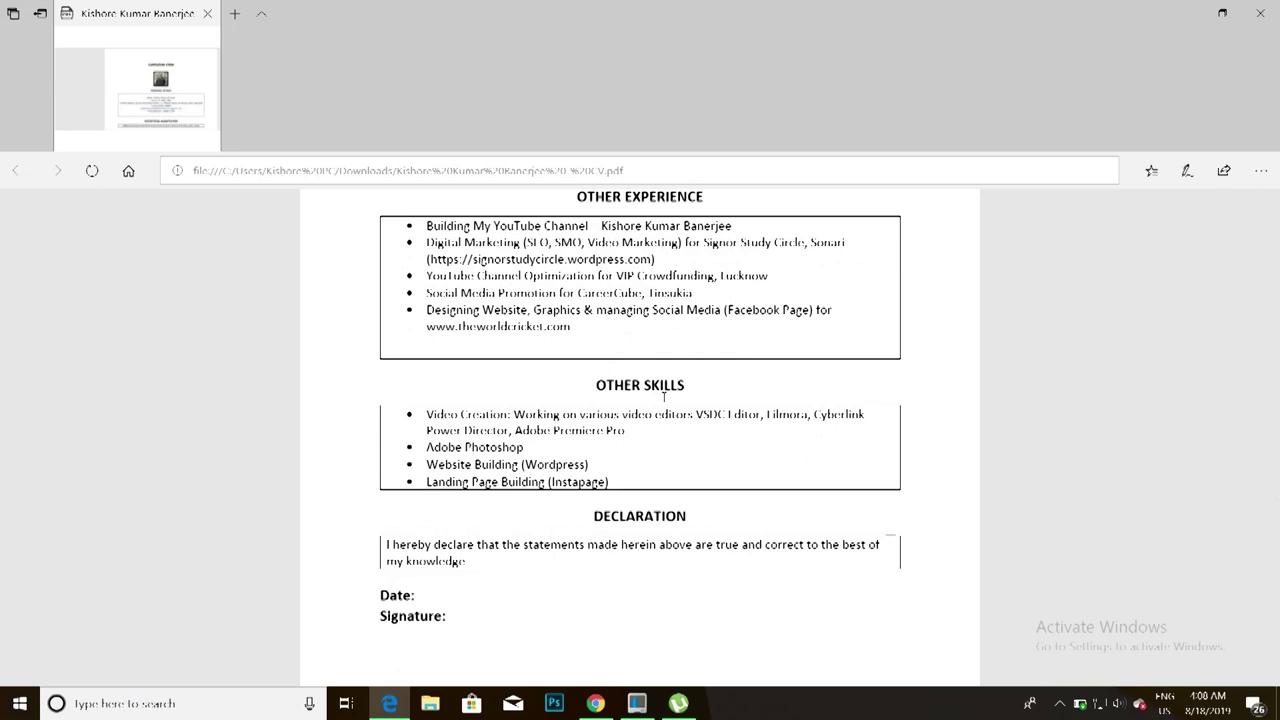
scroll(663, 396, down, 1)
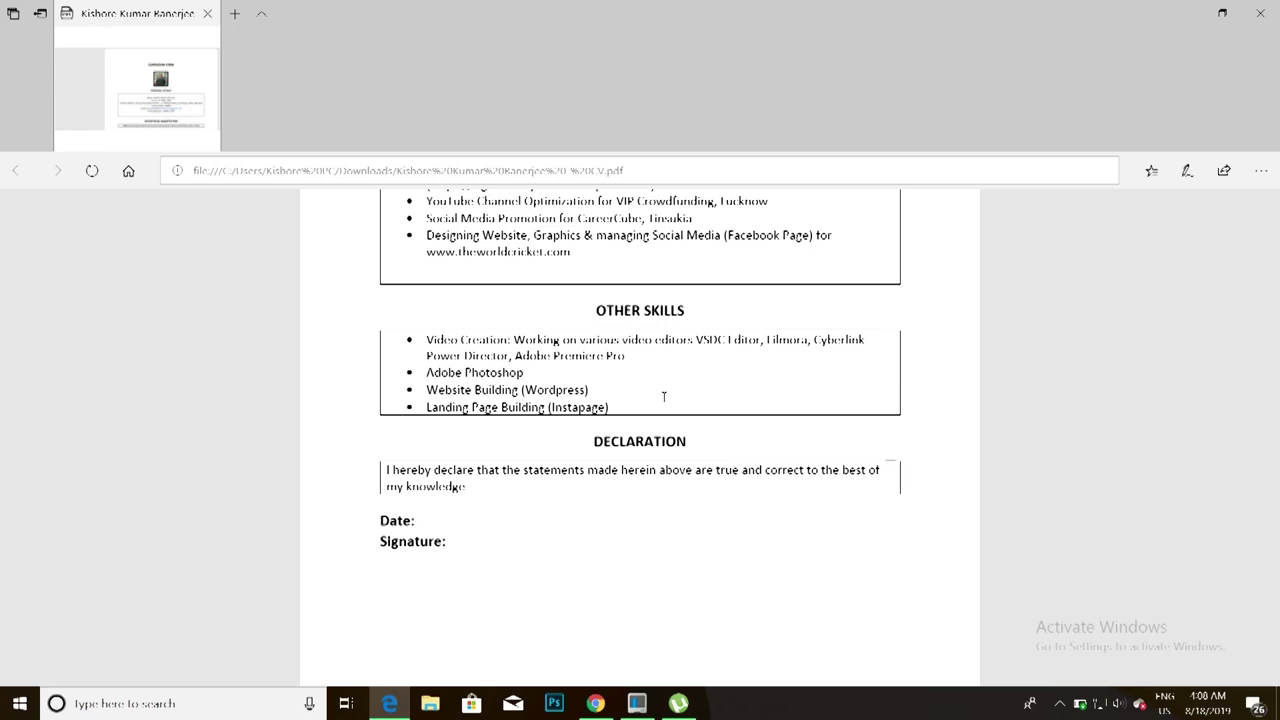
scroll(680, 459, down, 1)
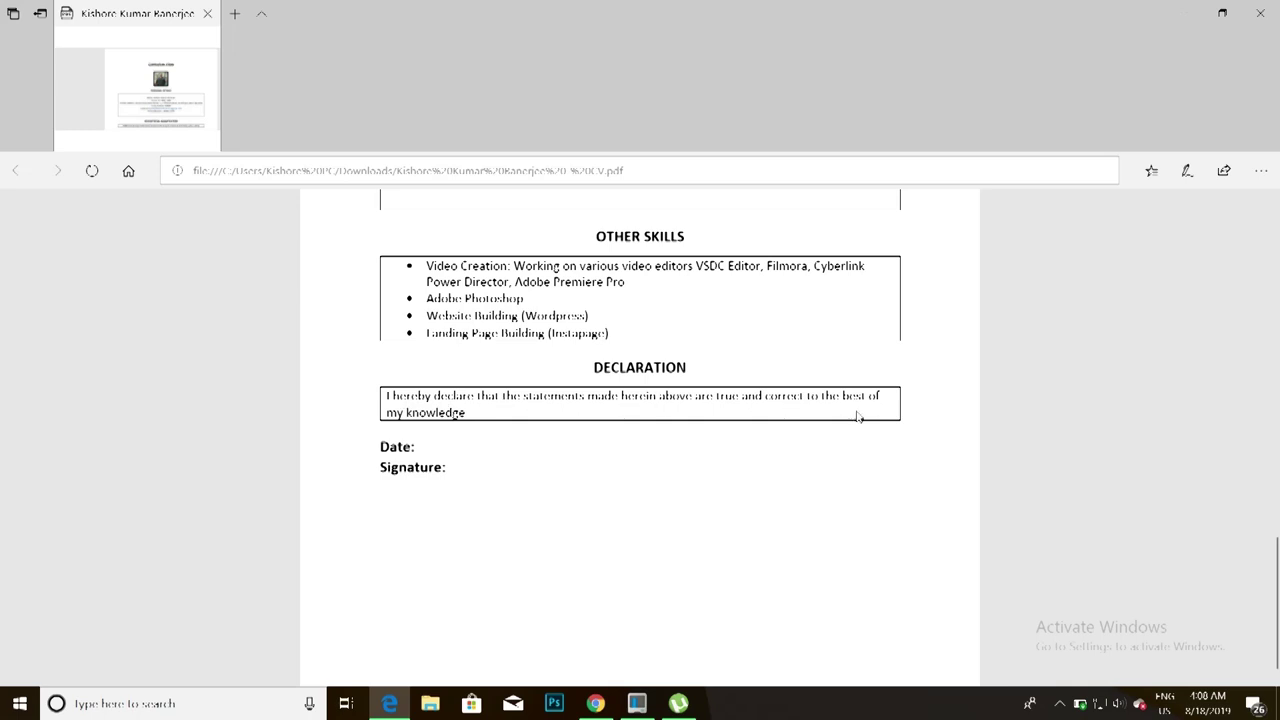
scroll(560, 437, down, 1)
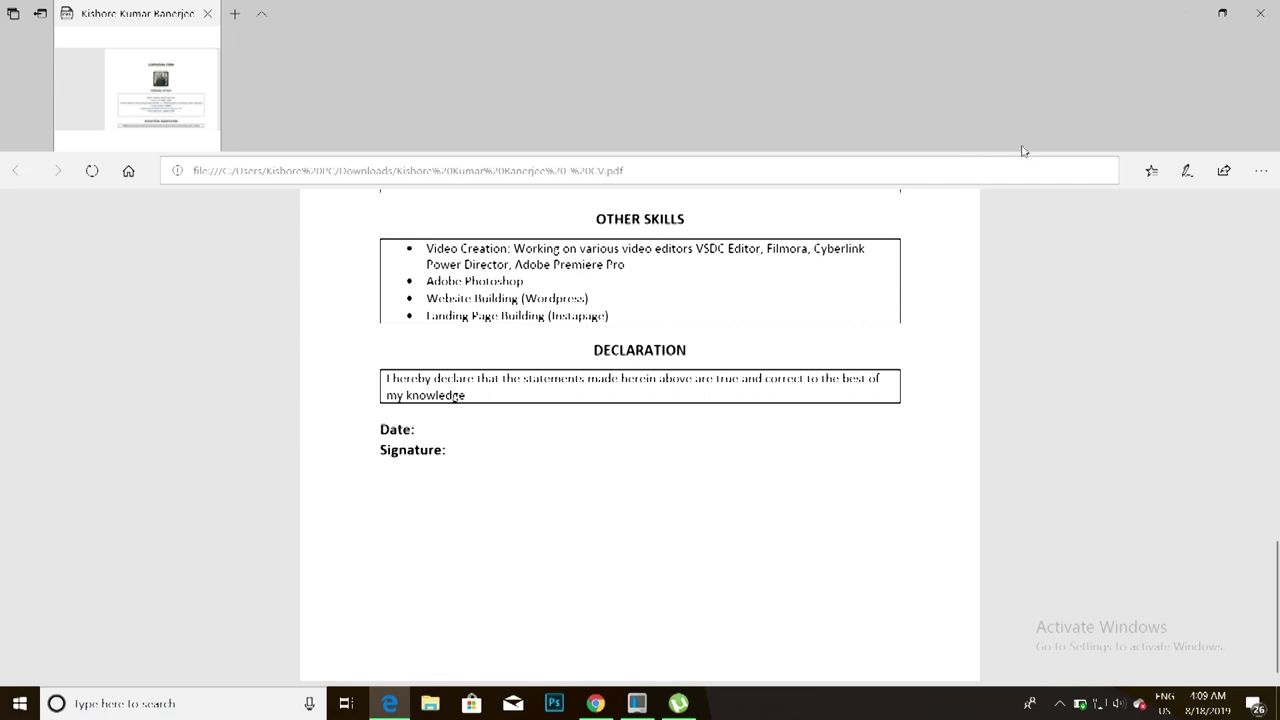
In a new Chrome tab, search Google for 'microsoft office online' and open the Office 365 Login result.
click(1190, 9)
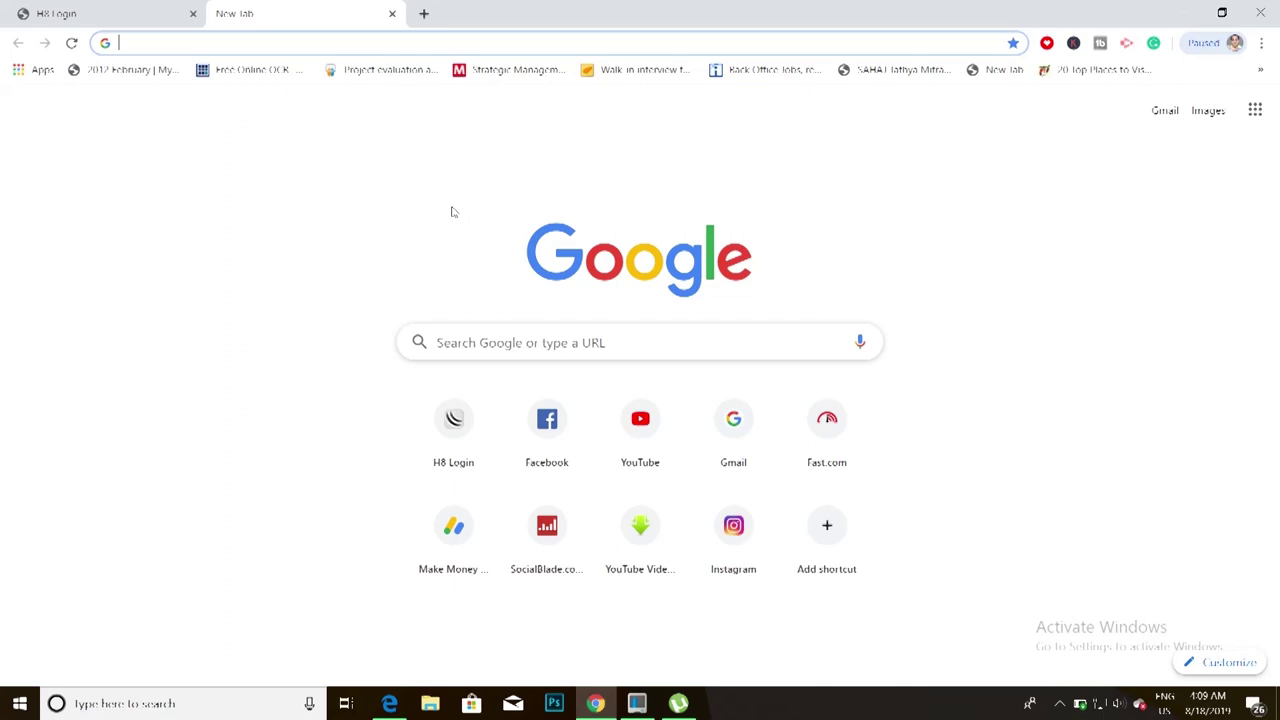
click(542, 334)
text(micro)
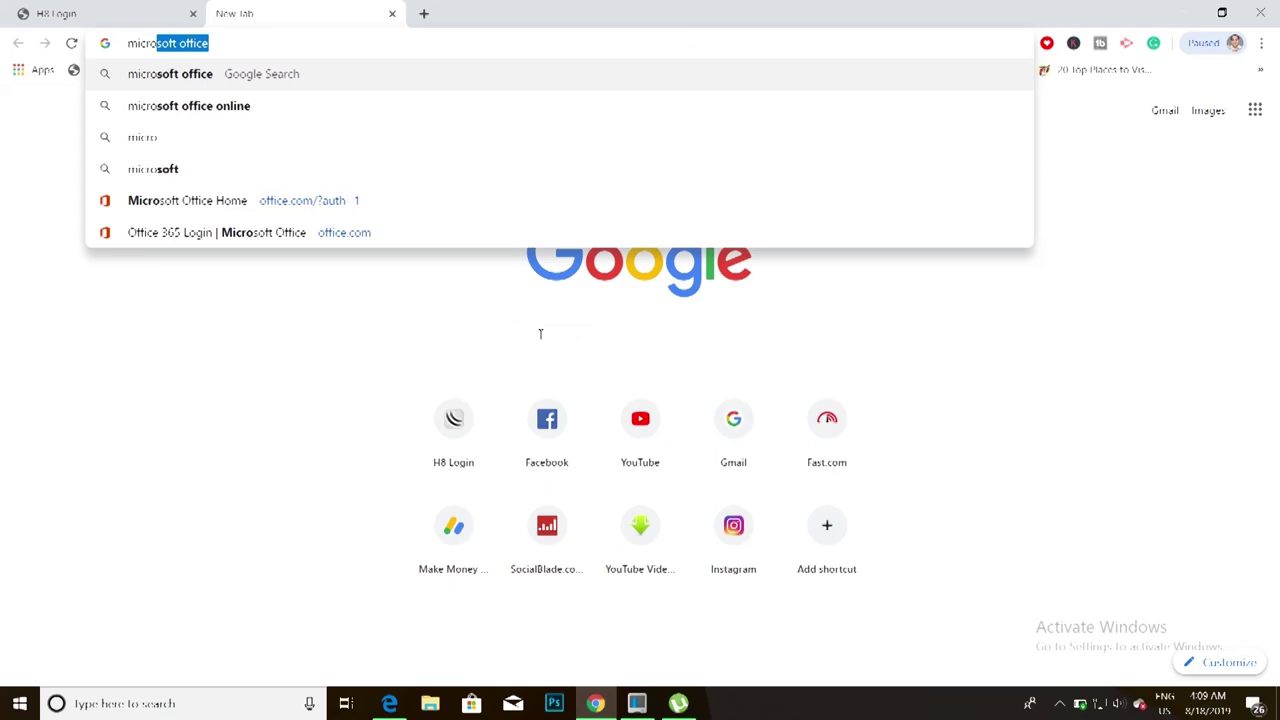
text(soft office online)
key(Return)
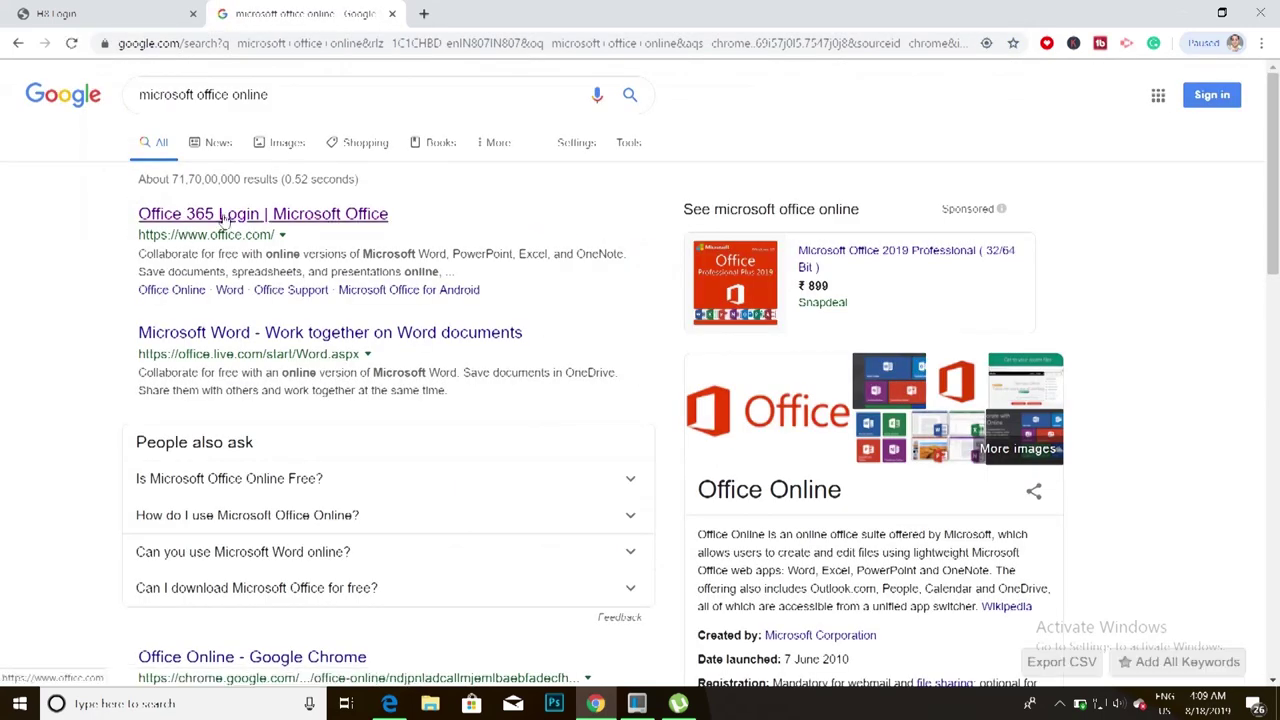
click(230, 218)
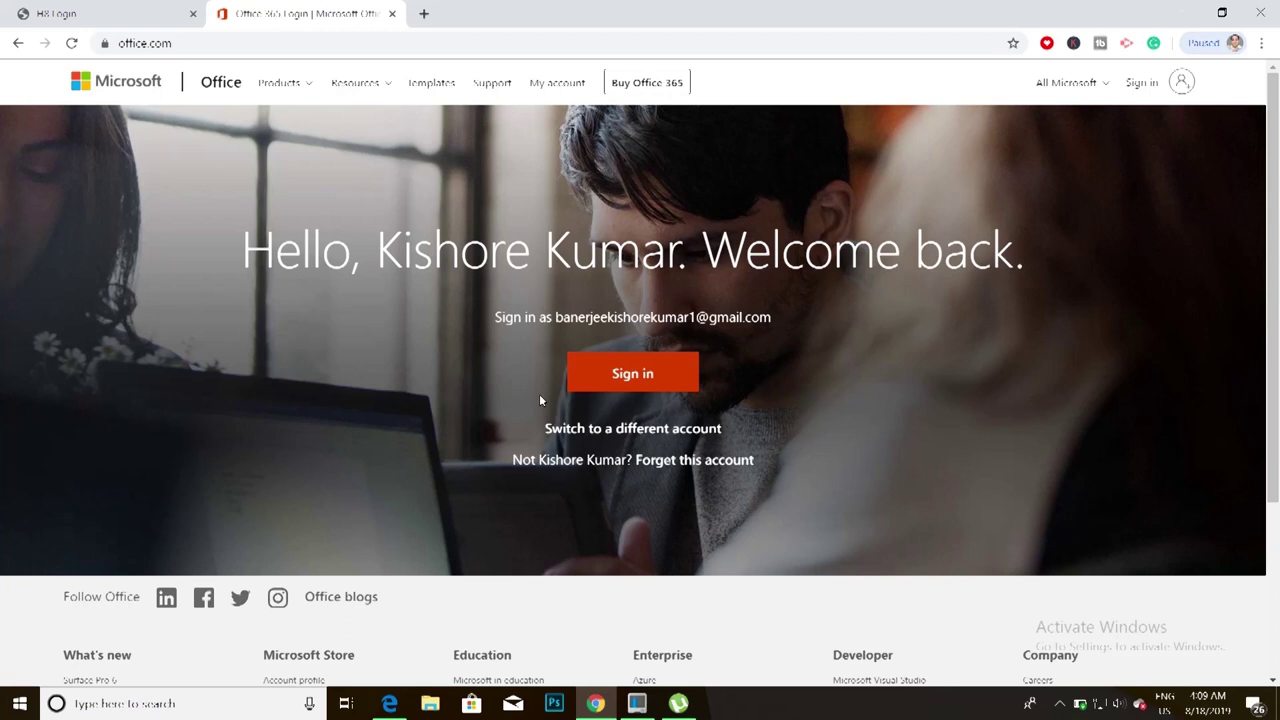
Sign in to the remembered Microsoft account, re-entering the account password after a typo.
click(641, 384)
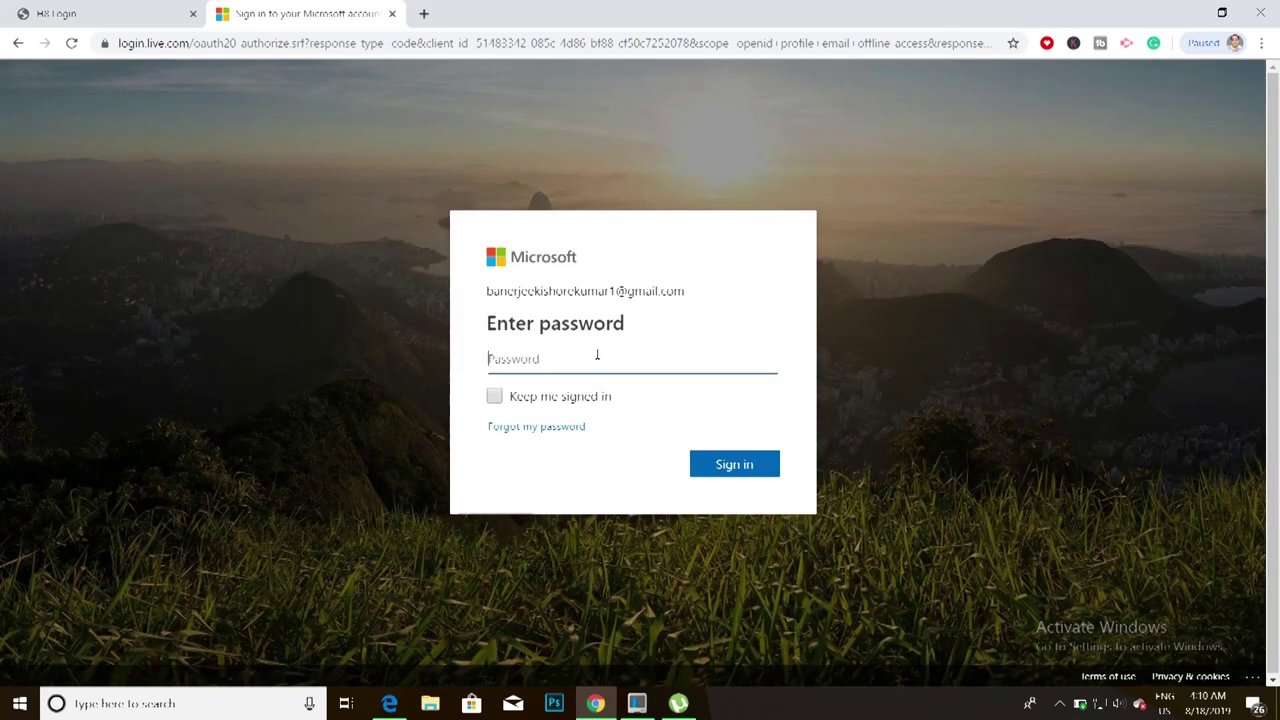
text(•••••)
key(ctrl+a)
key(BackSpace)
text(•••••••••)
key(Return)
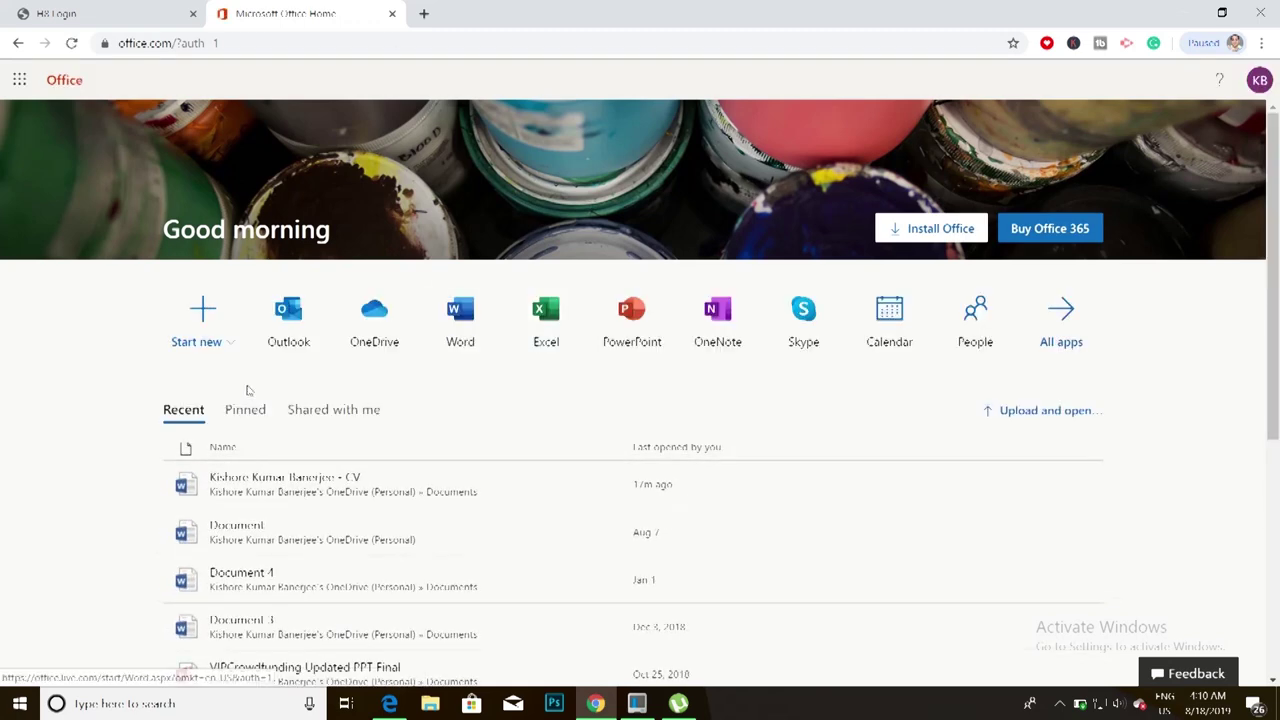
Open the CV Word document at the top of the Recent files list.
scroll(137, 393, down, 1)
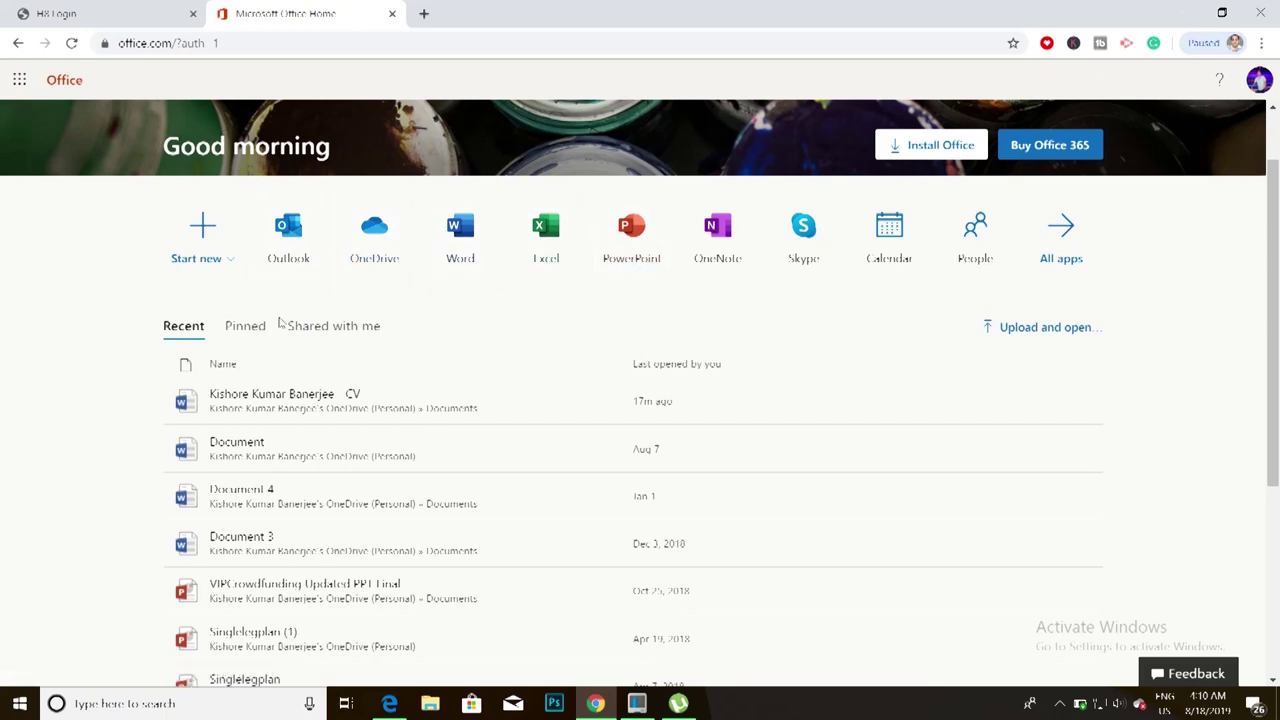
scroll(110, 426, down, 2)
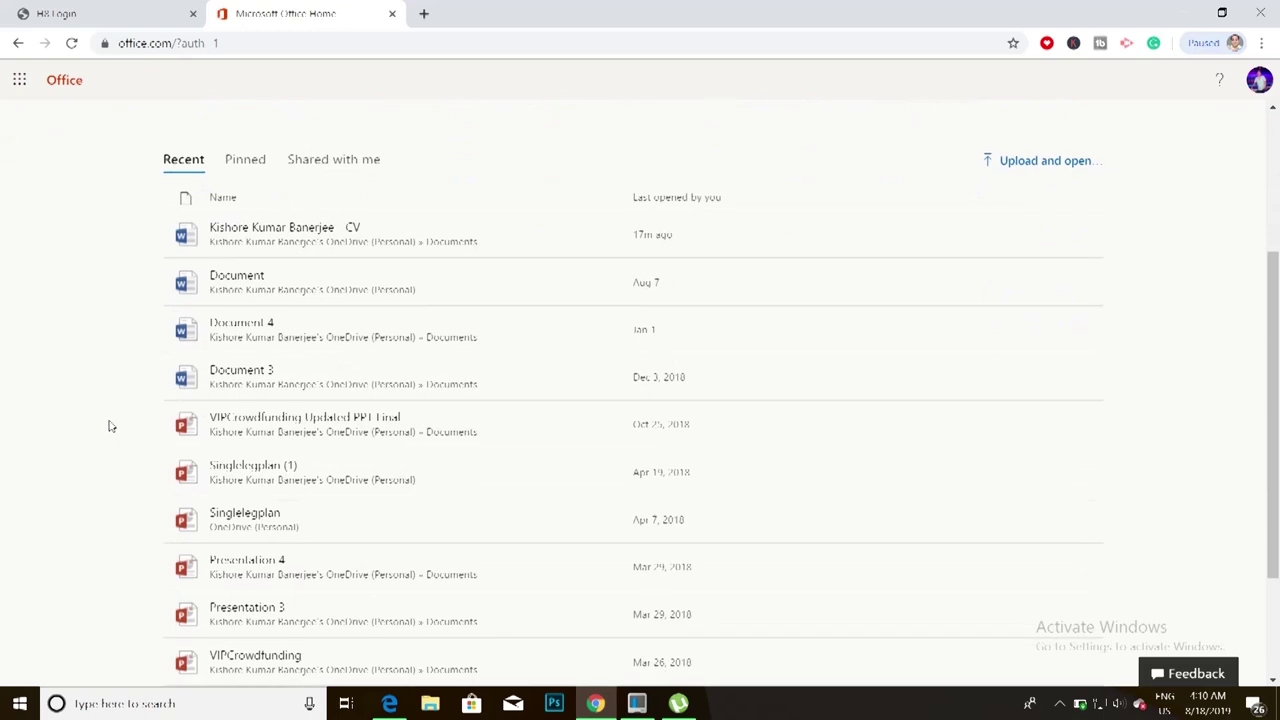
scroll(110, 426, up, 2)
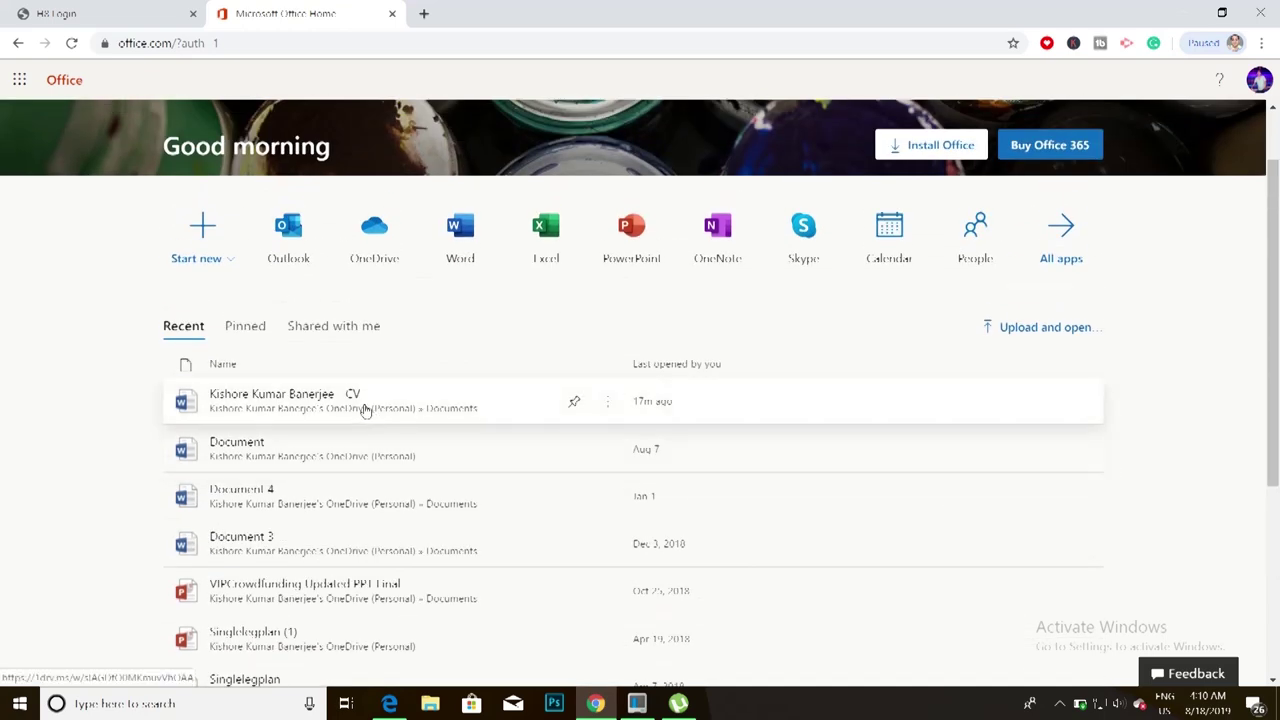
click(365, 410)
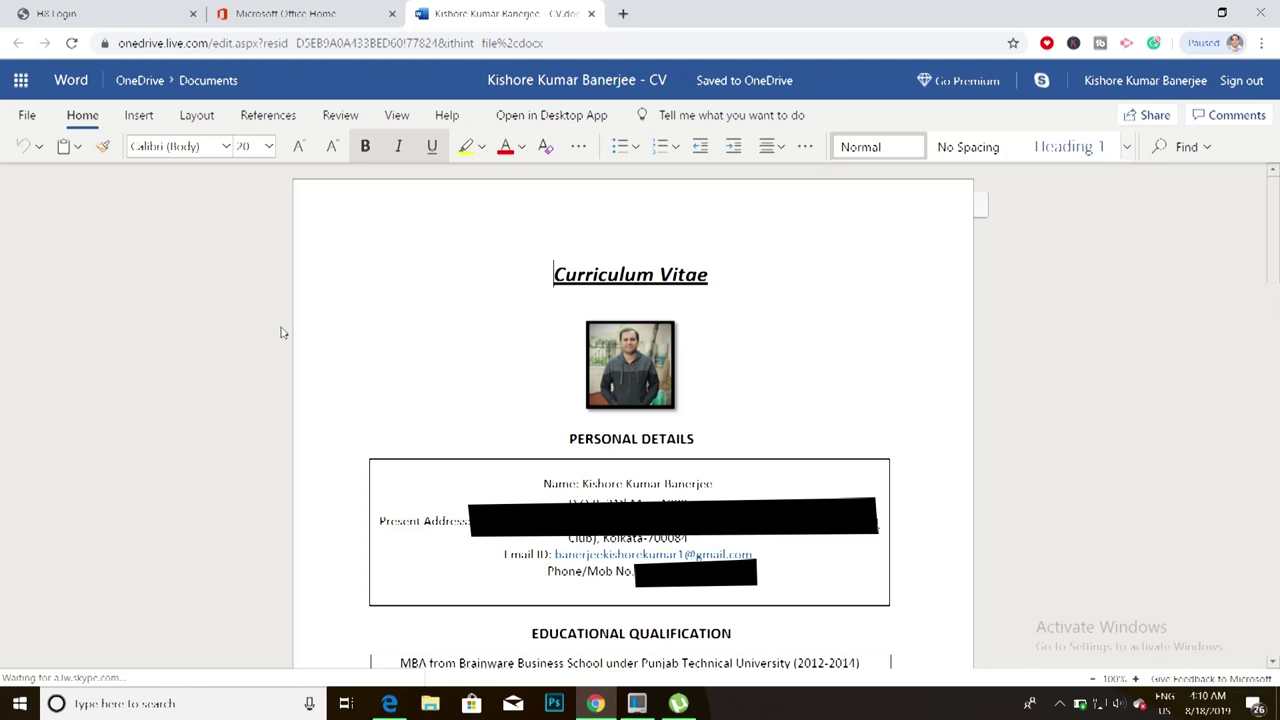
Download the CV document as a PDF using File > Save As > Download as PDF.
click(22, 88)
click(149, 463)
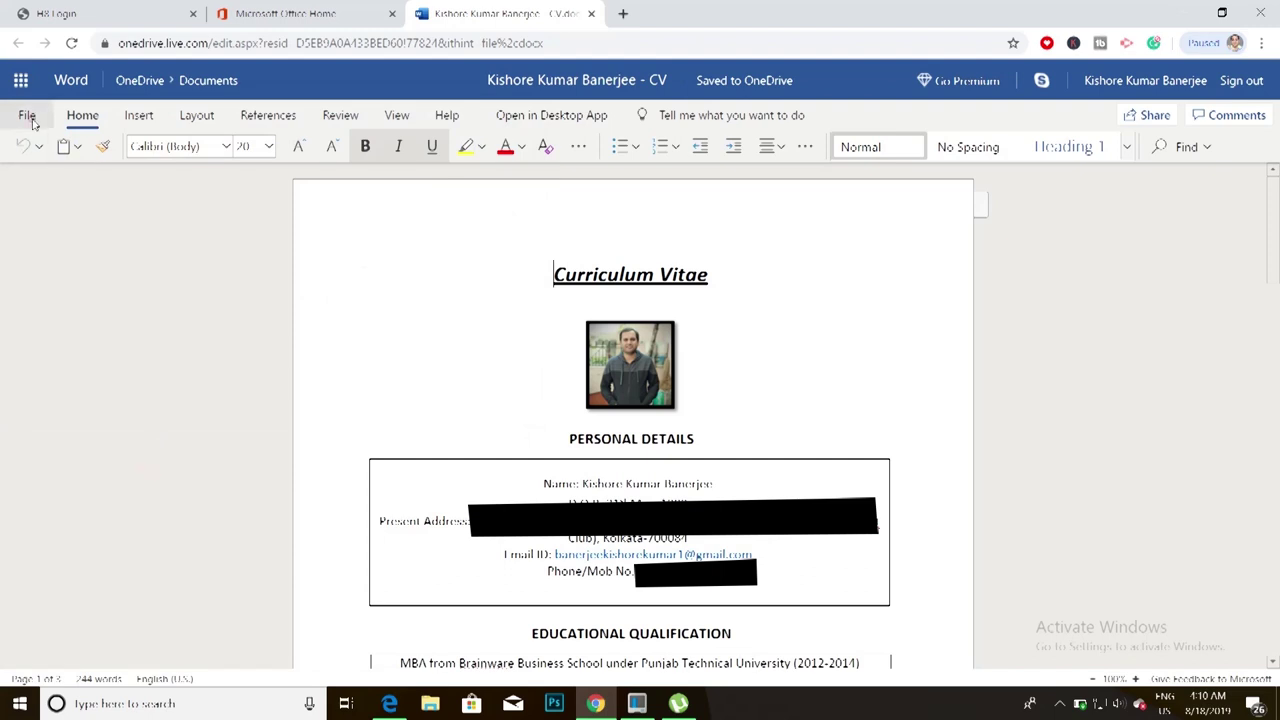
click(28, 116)
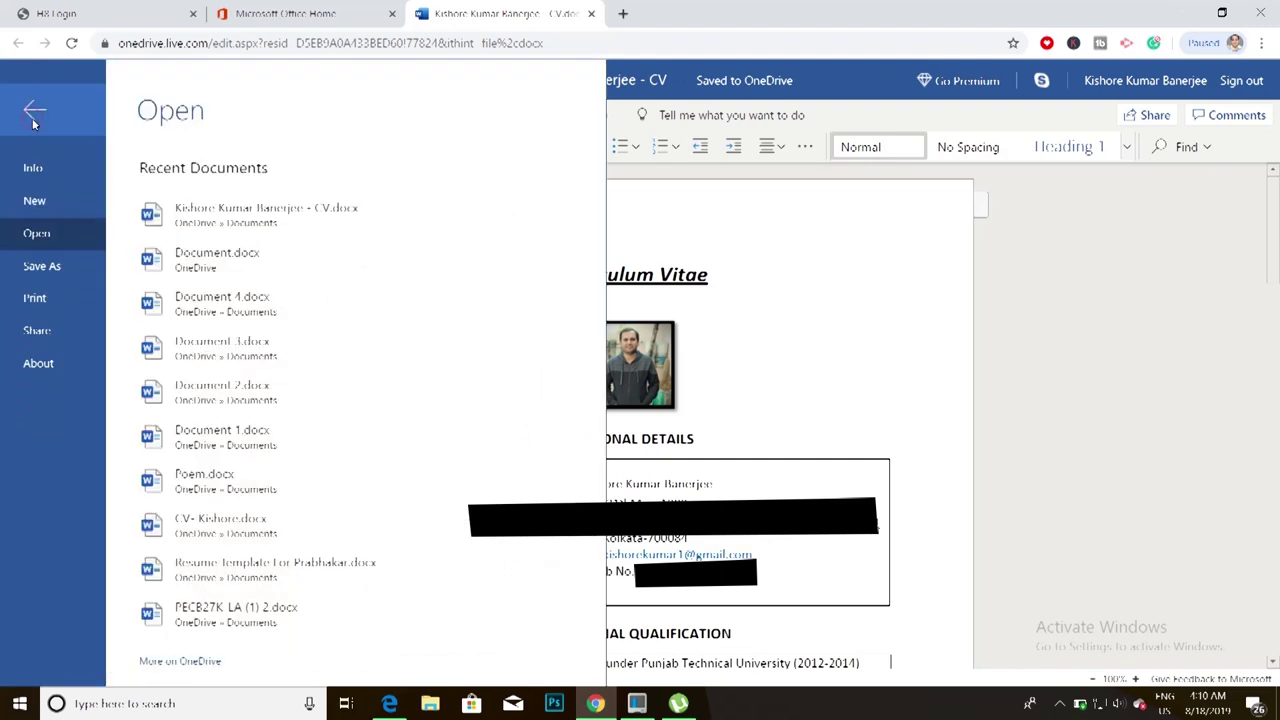
click(45, 267)
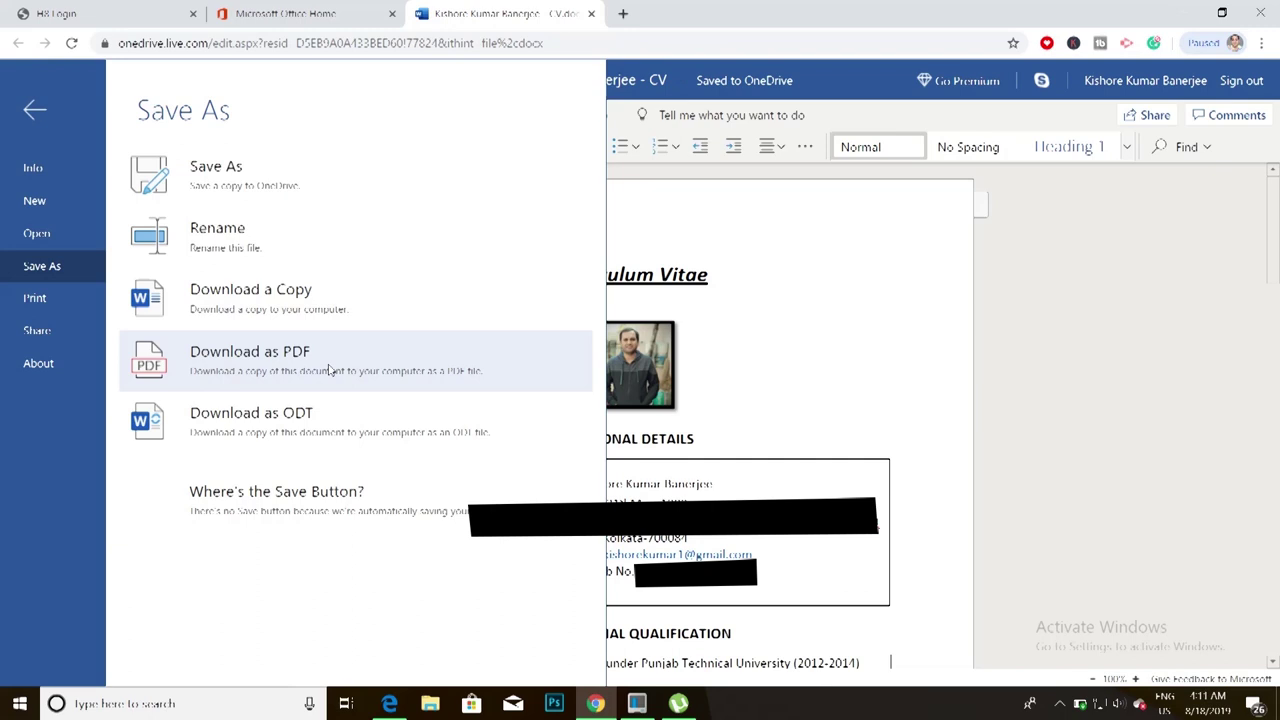
click(329, 368)
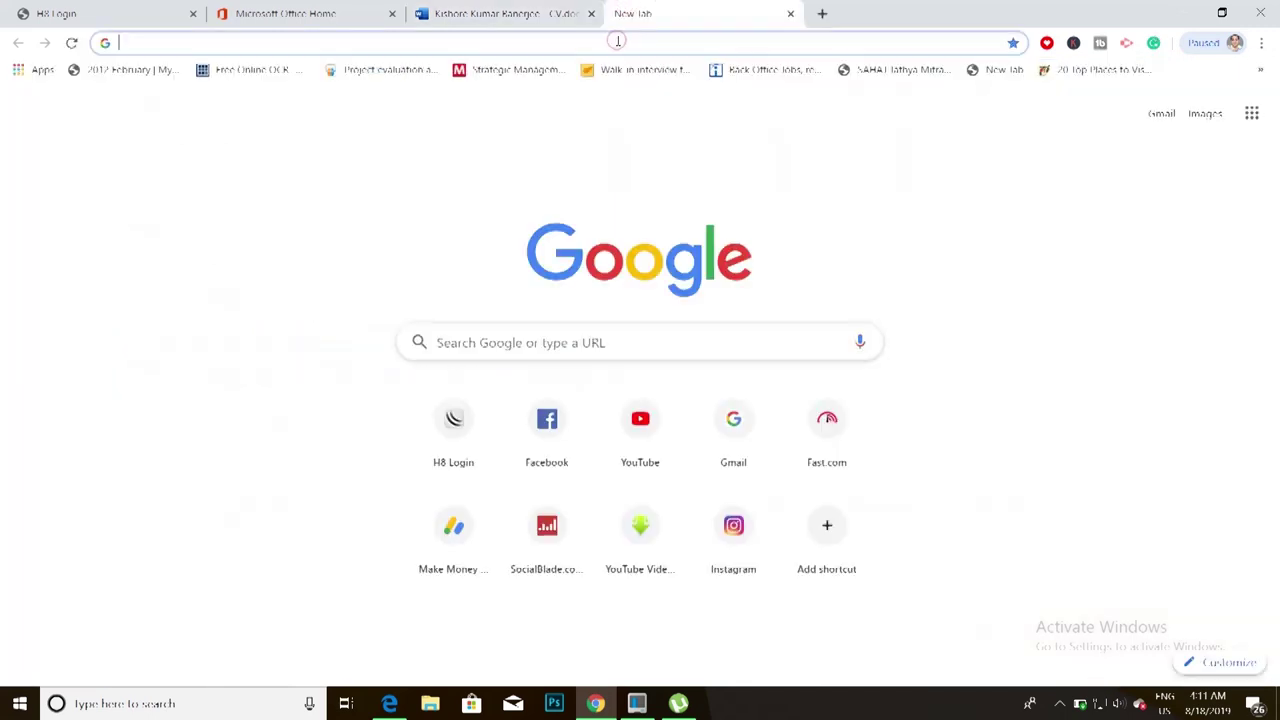
Search Google for '.docx to pdf' and open Smallpdf's DOCX to PDF article.
text(.do)
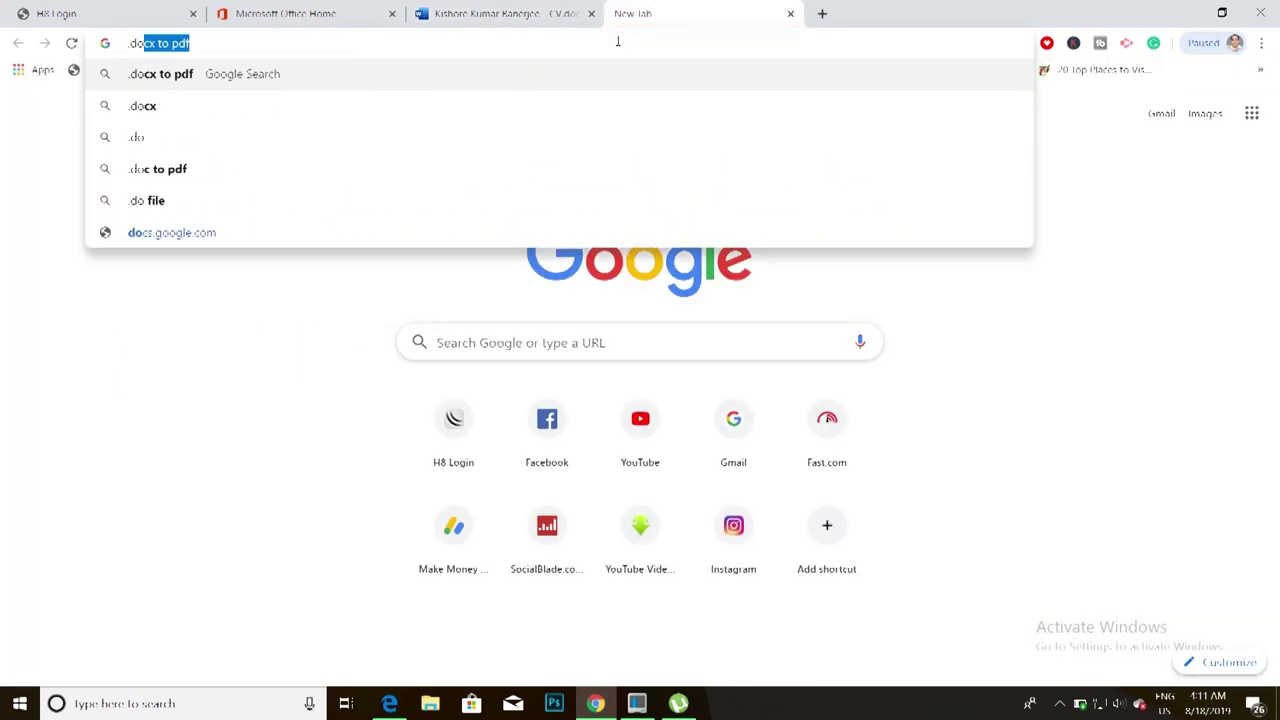
text(cx)
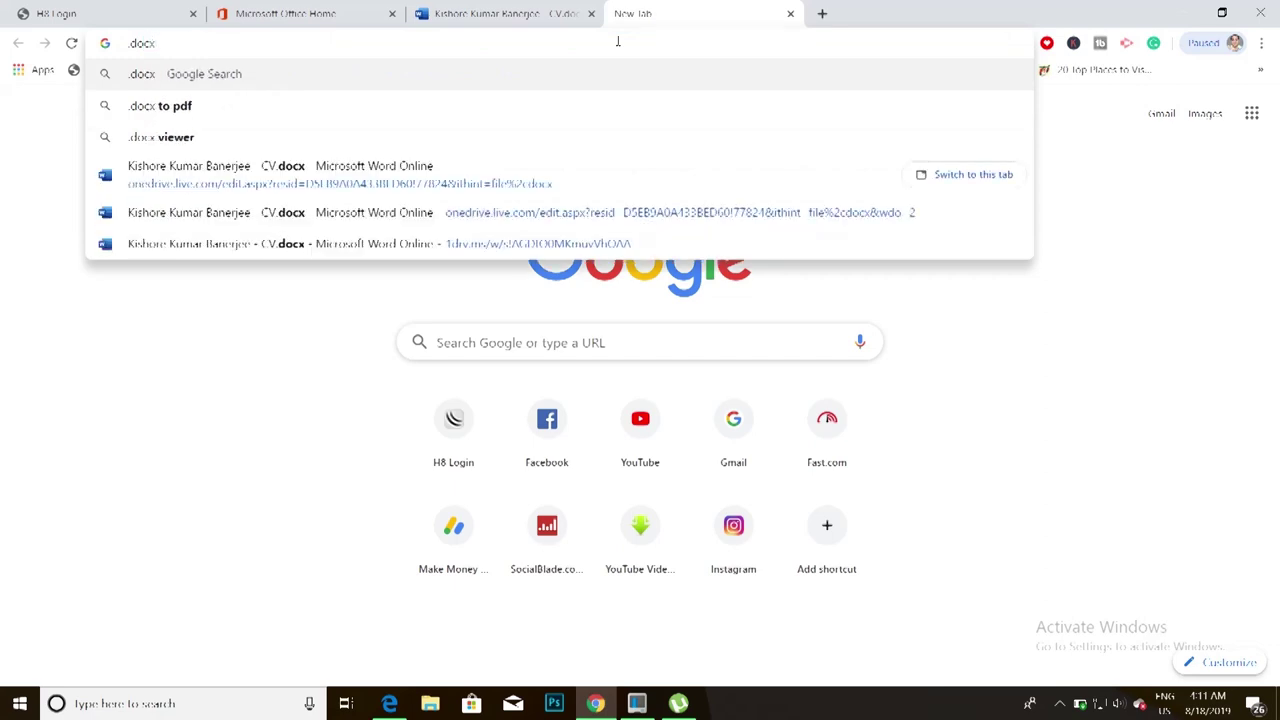
click(338, 106)
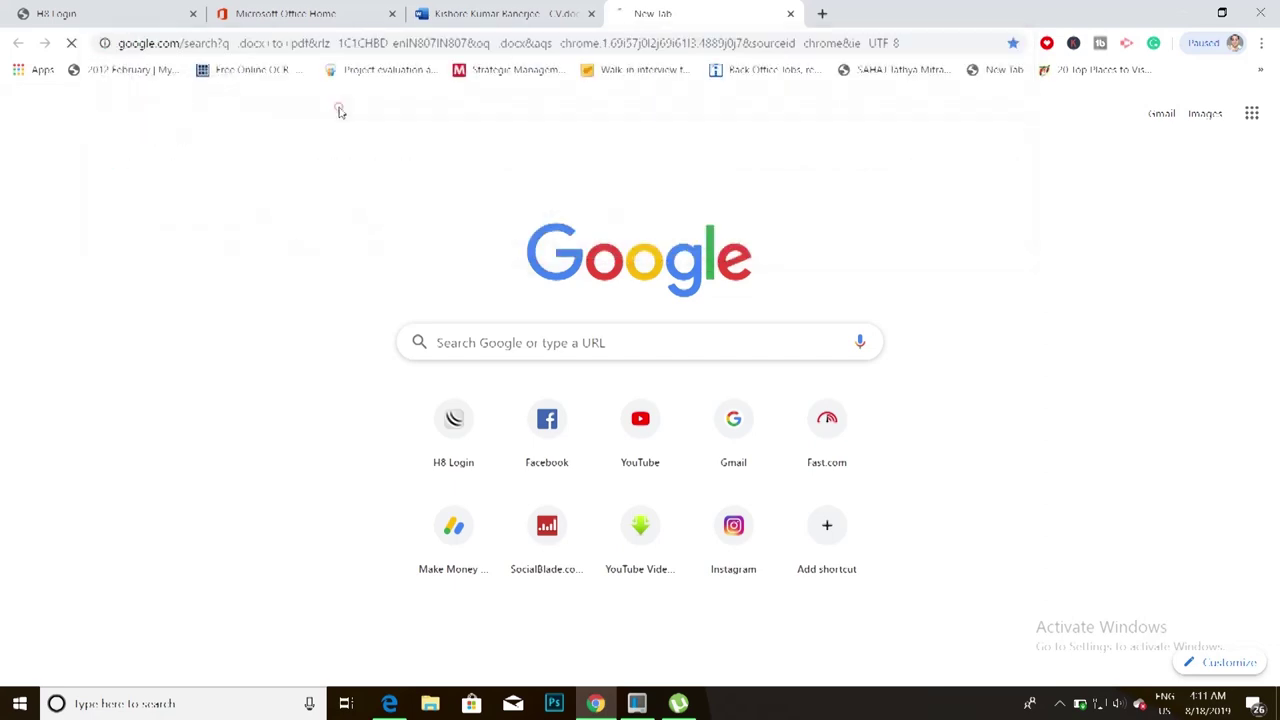
scroll(425, 305, down, 3)
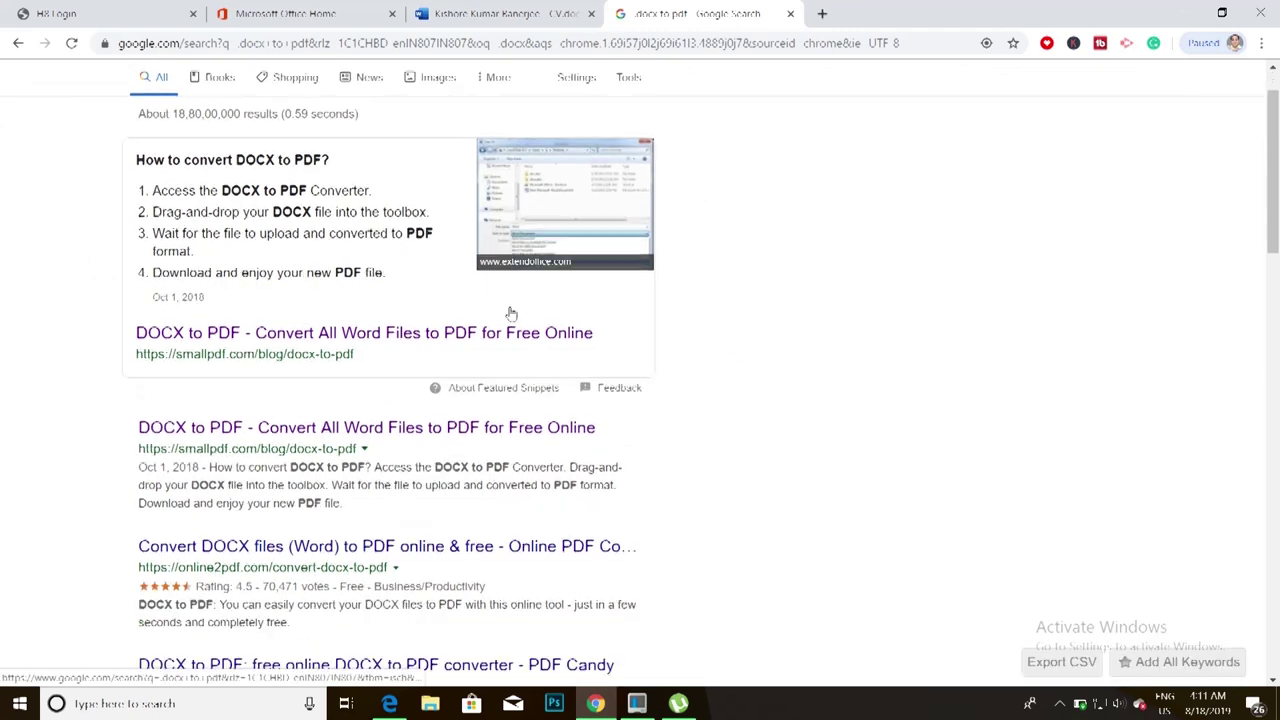
click(343, 245)
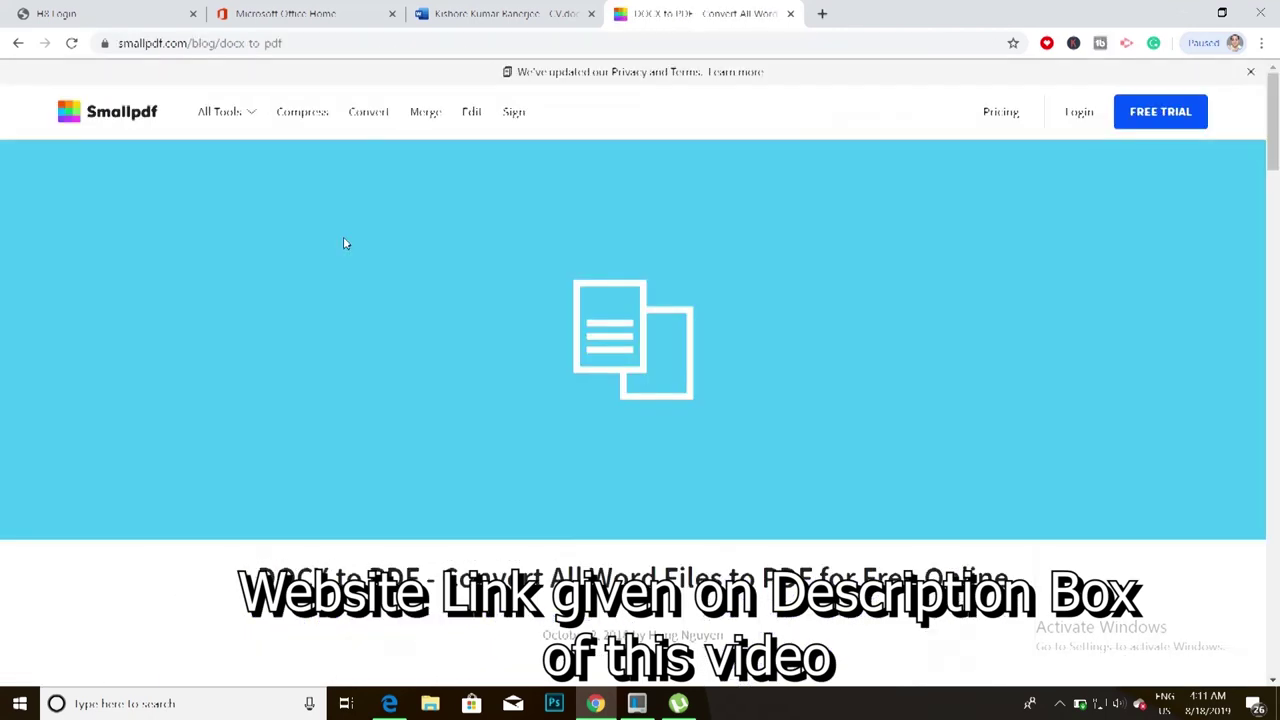
Scroll down the Smallpdf article and open its online Word to PDF converter tool.
scroll(343, 243, down, 3)
scroll(343, 243, down, 10)
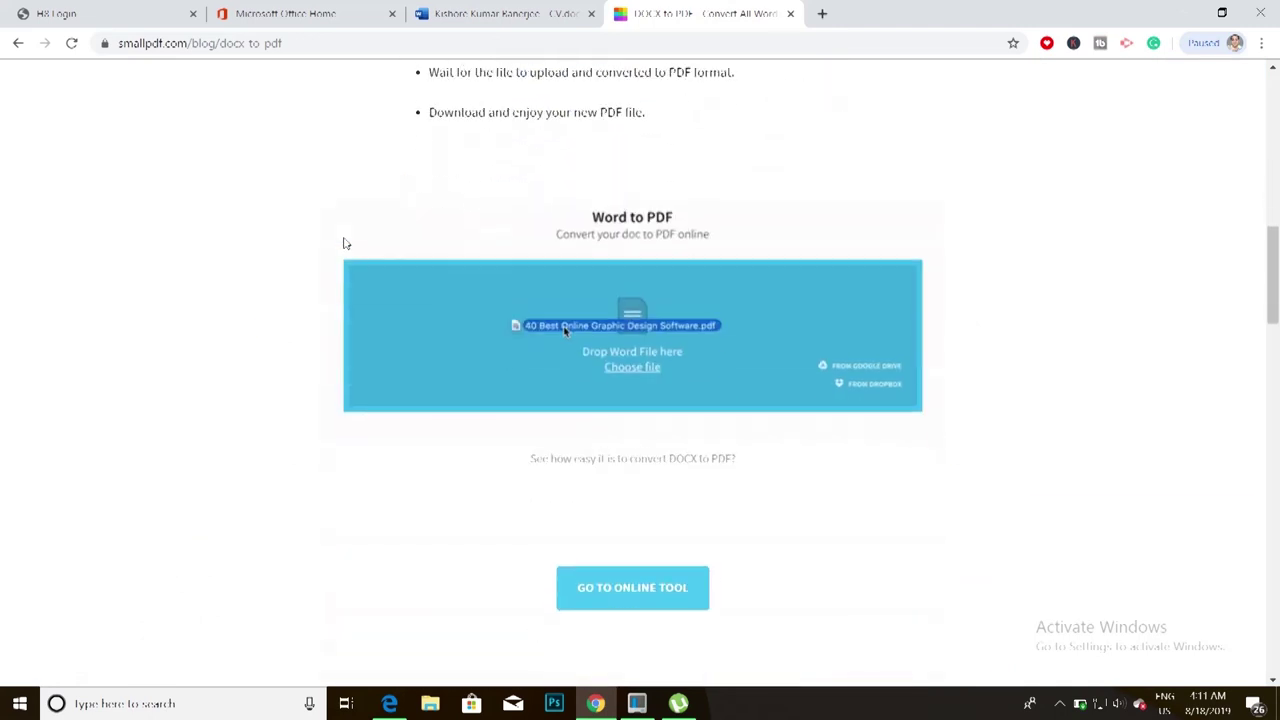
click(625, 416)
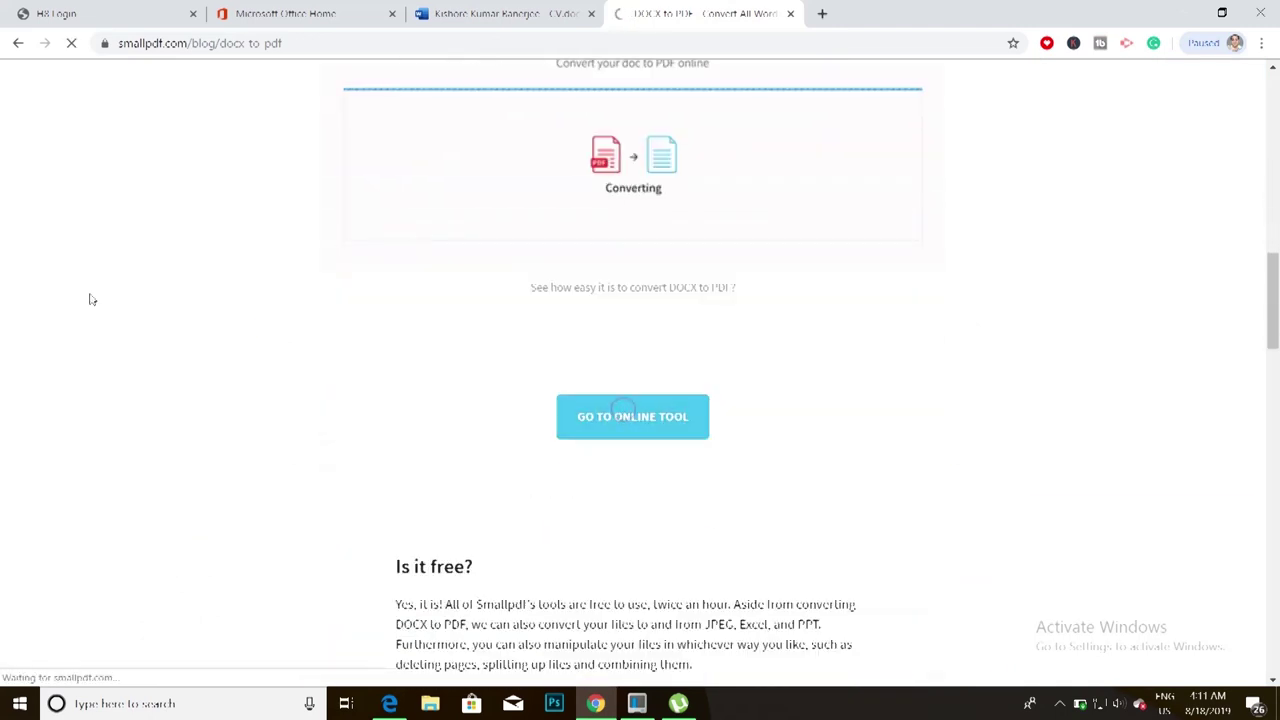
scroll(683, 266, down, 2)
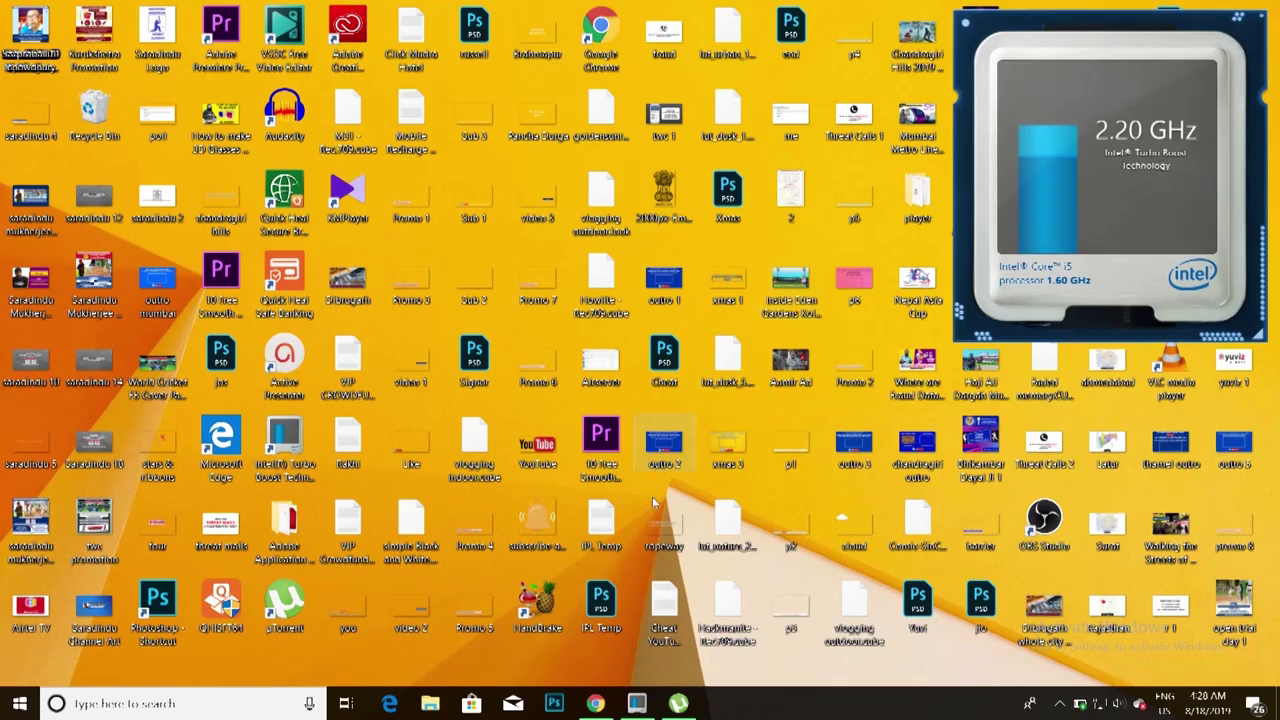
Restore the Chrome window from the taskbar so the new tab shows again.
click(596, 704)
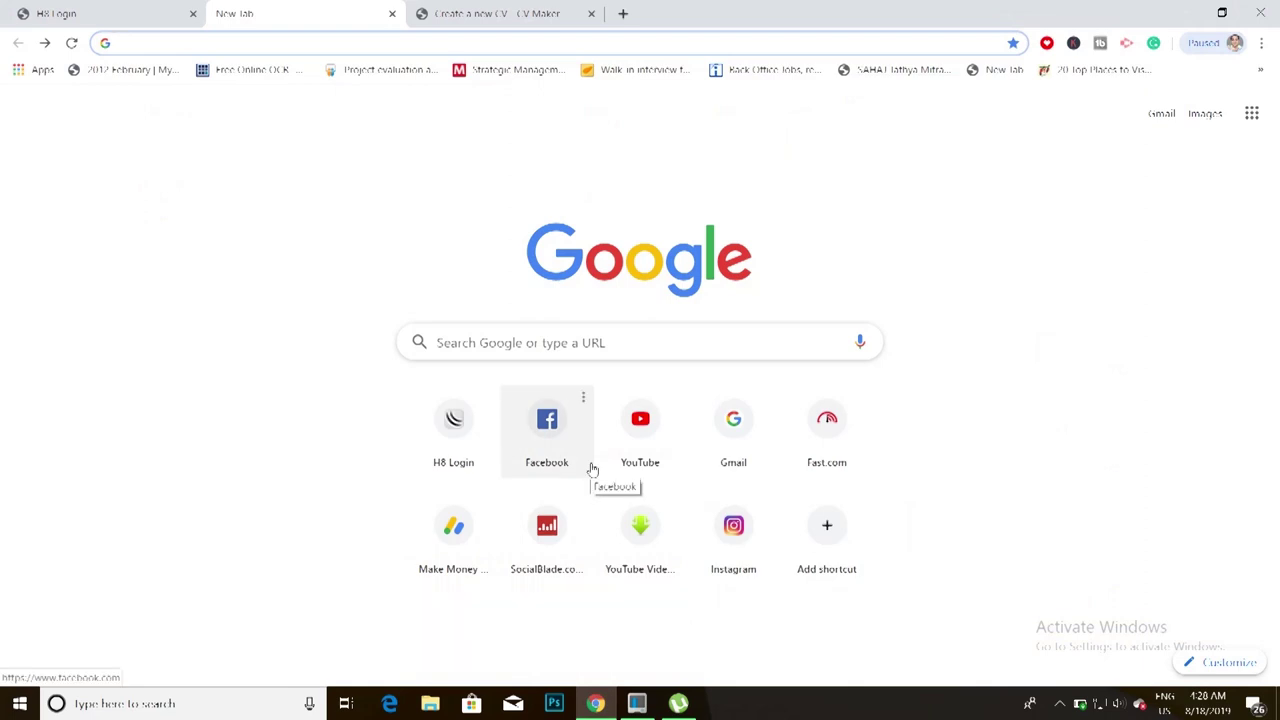
Search Google for 'online cv maker' from the new tab's search box.
click(609, 344)
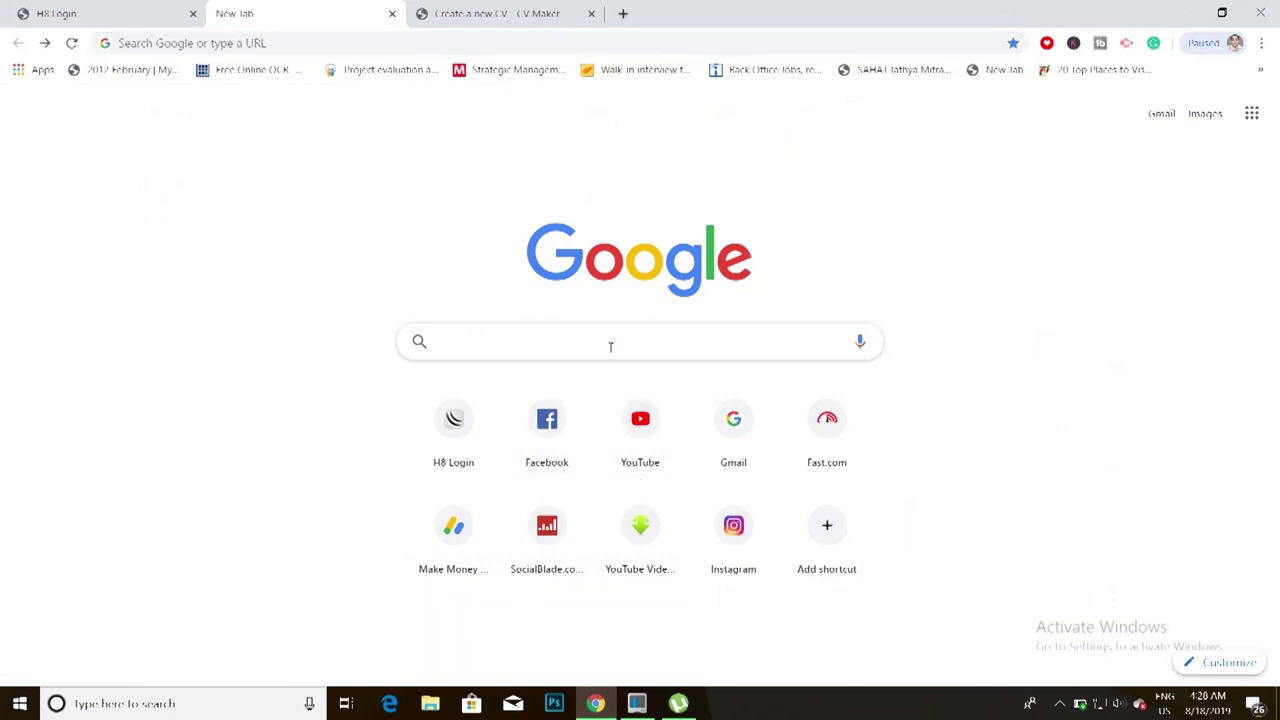
text(onl)
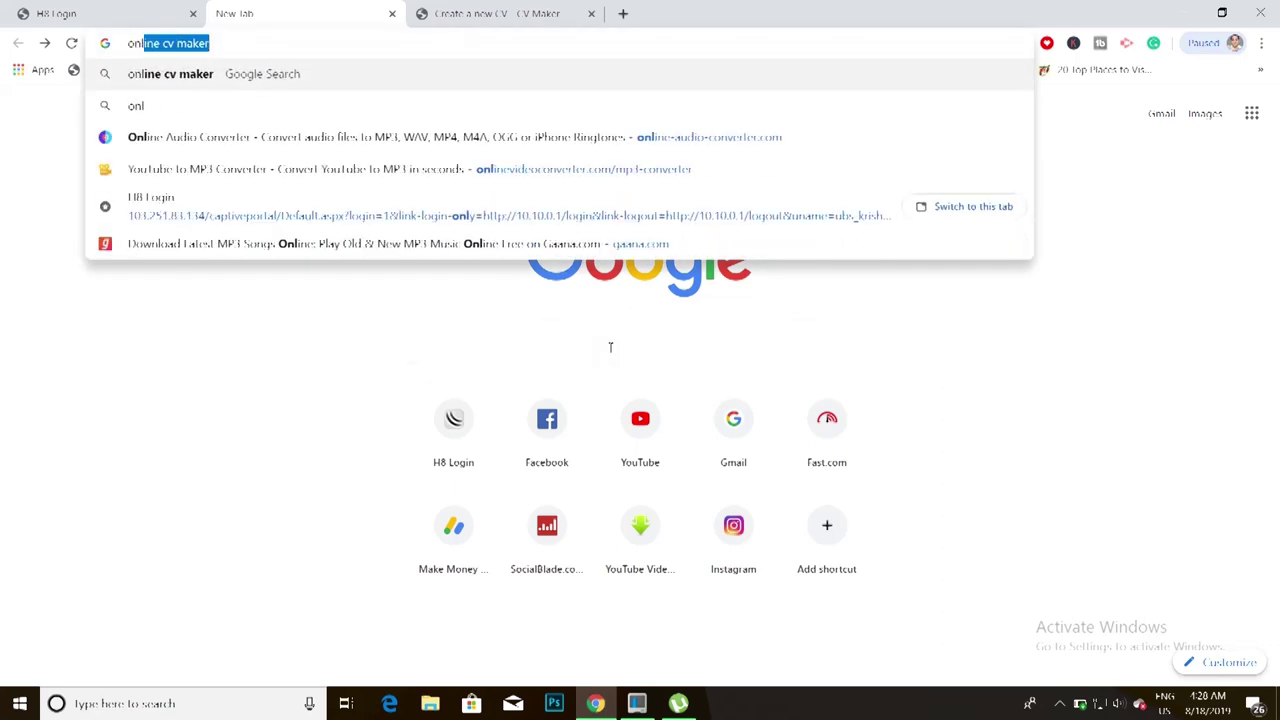
text(ine cv mak)
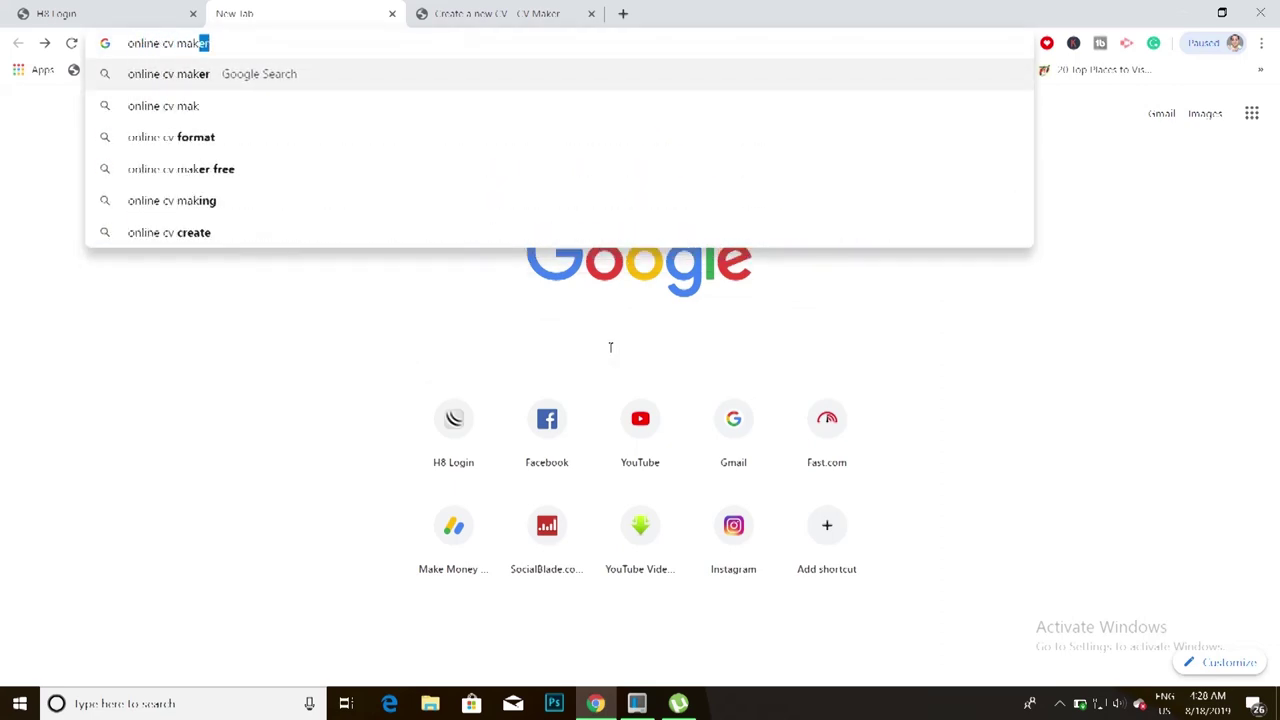
text(er)
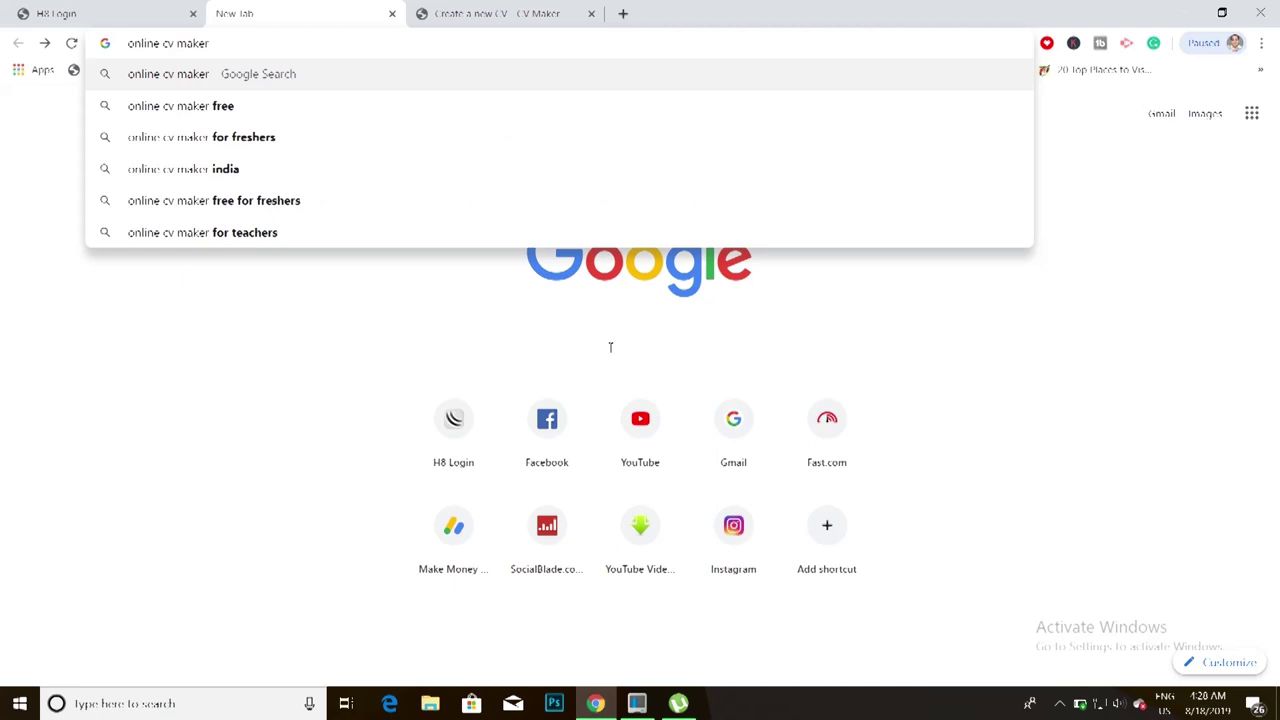
key(Return)
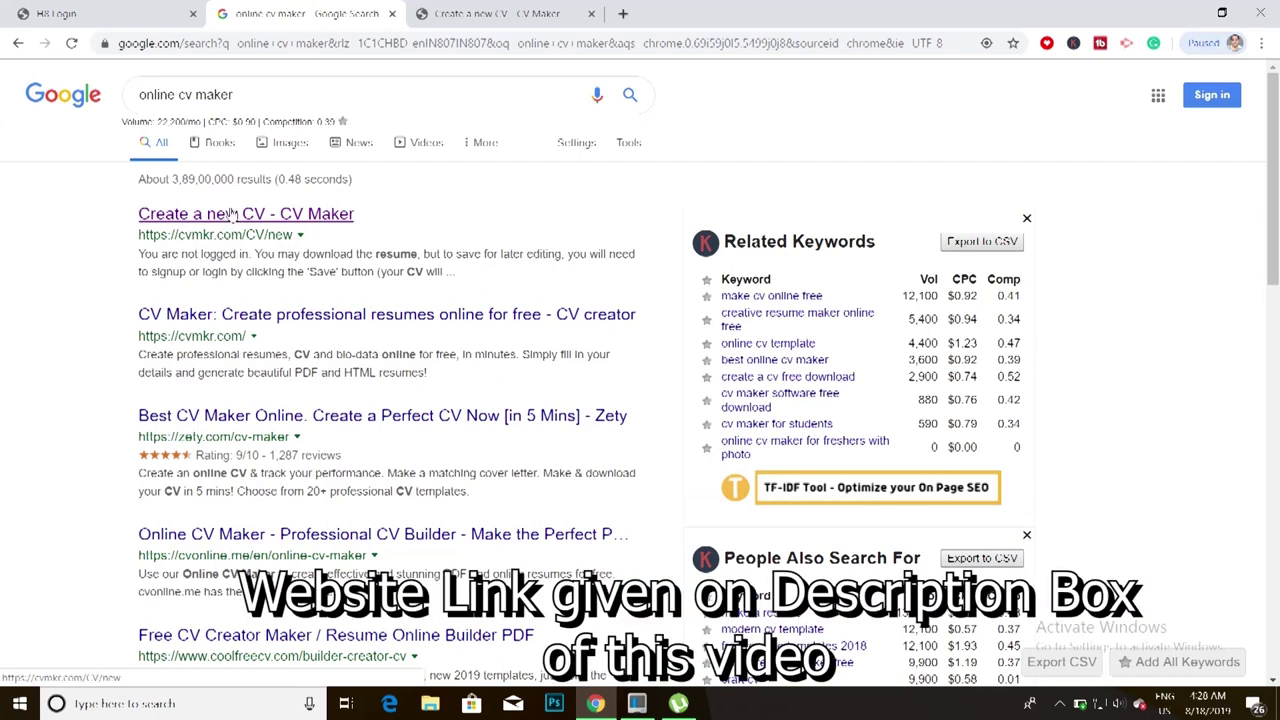
Switch to the 'Create a new CV - CV Maker' tab and scroll through the Basic information form.
click(508, 6)
scroll(293, 175, up, 2)
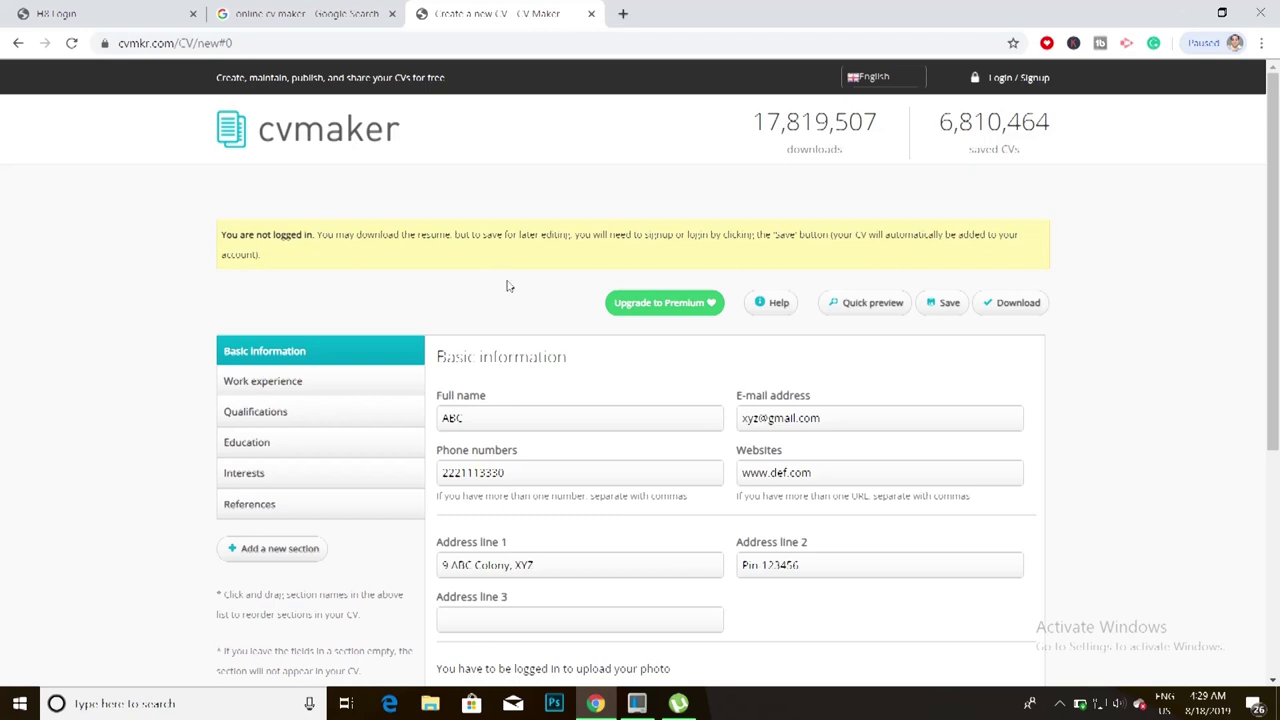
scroll(455, 300, down, 2)
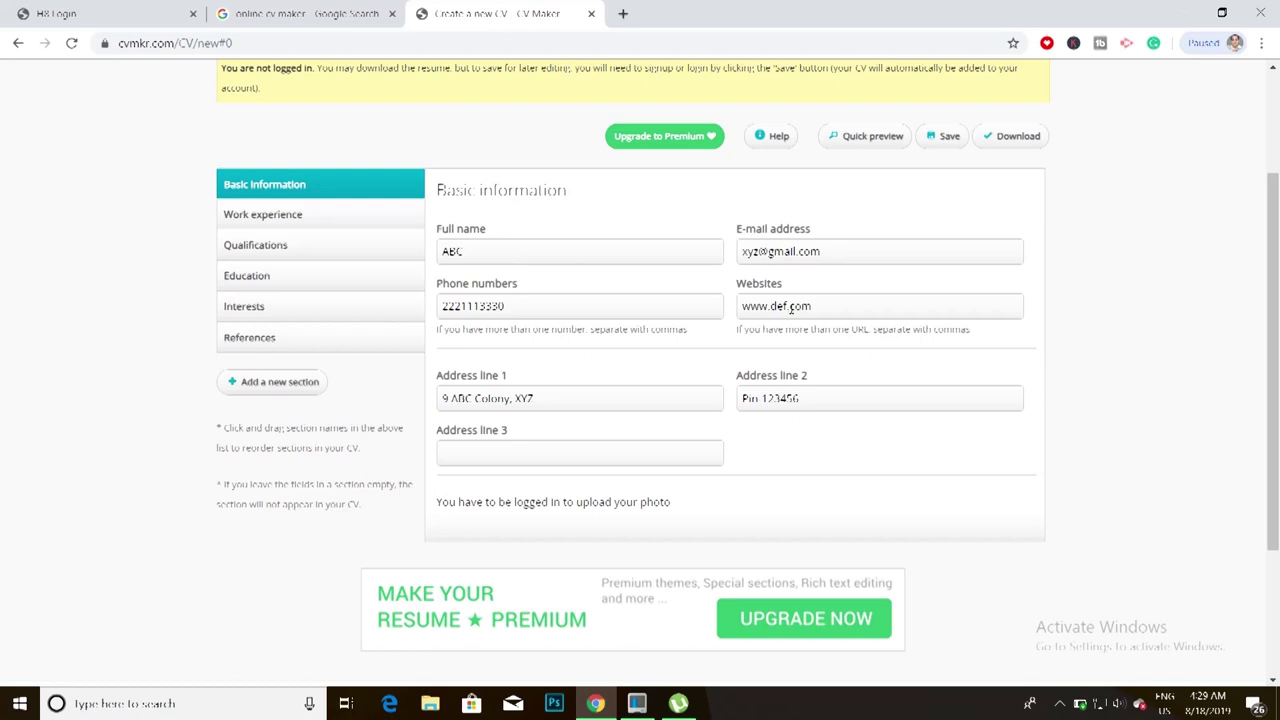
scroll(790, 308, down, 2)
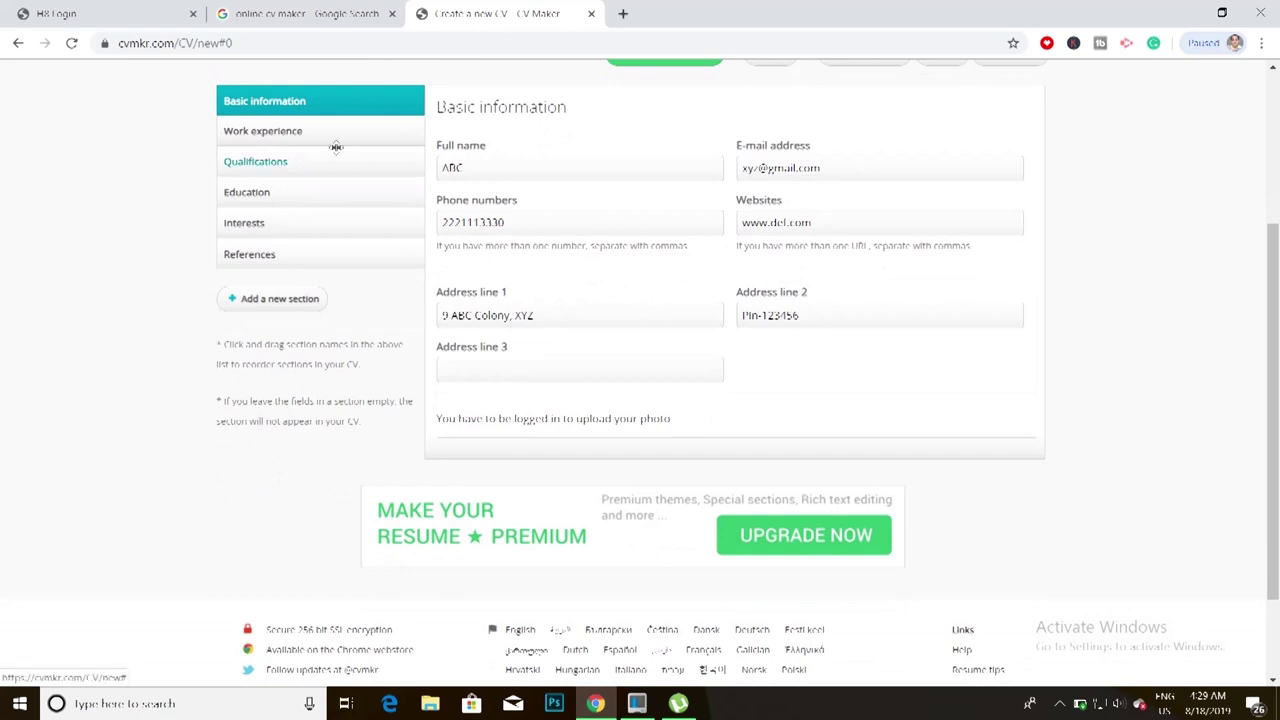
Show the Work experience section and review the X Executive entry at CCC Company.
click(333, 138)
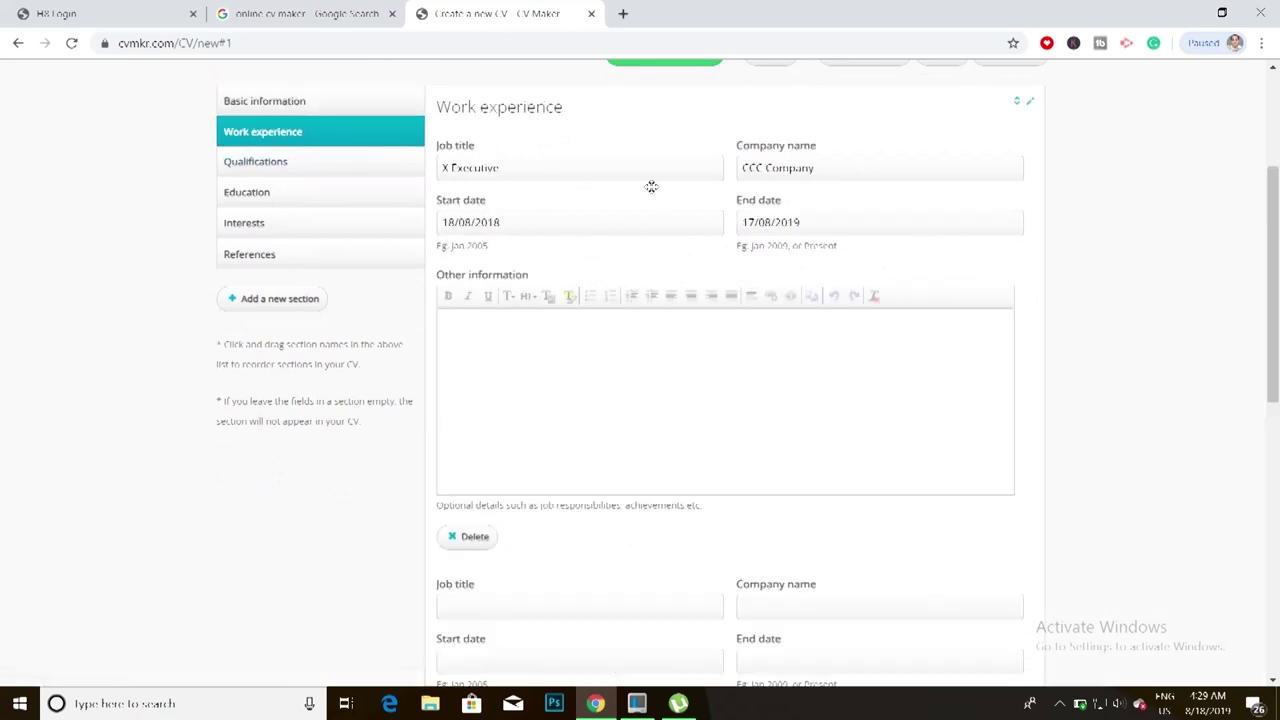
scroll(649, 186, down, 2)
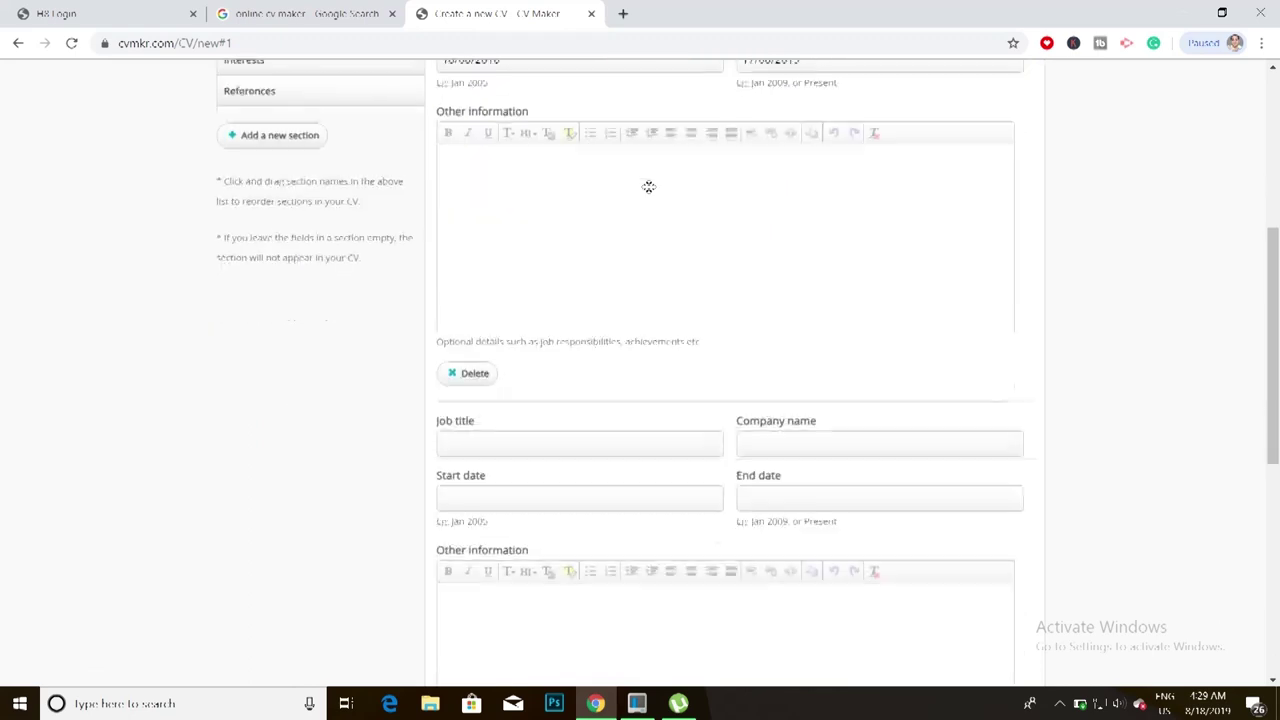
scroll(649, 186, up, 2)
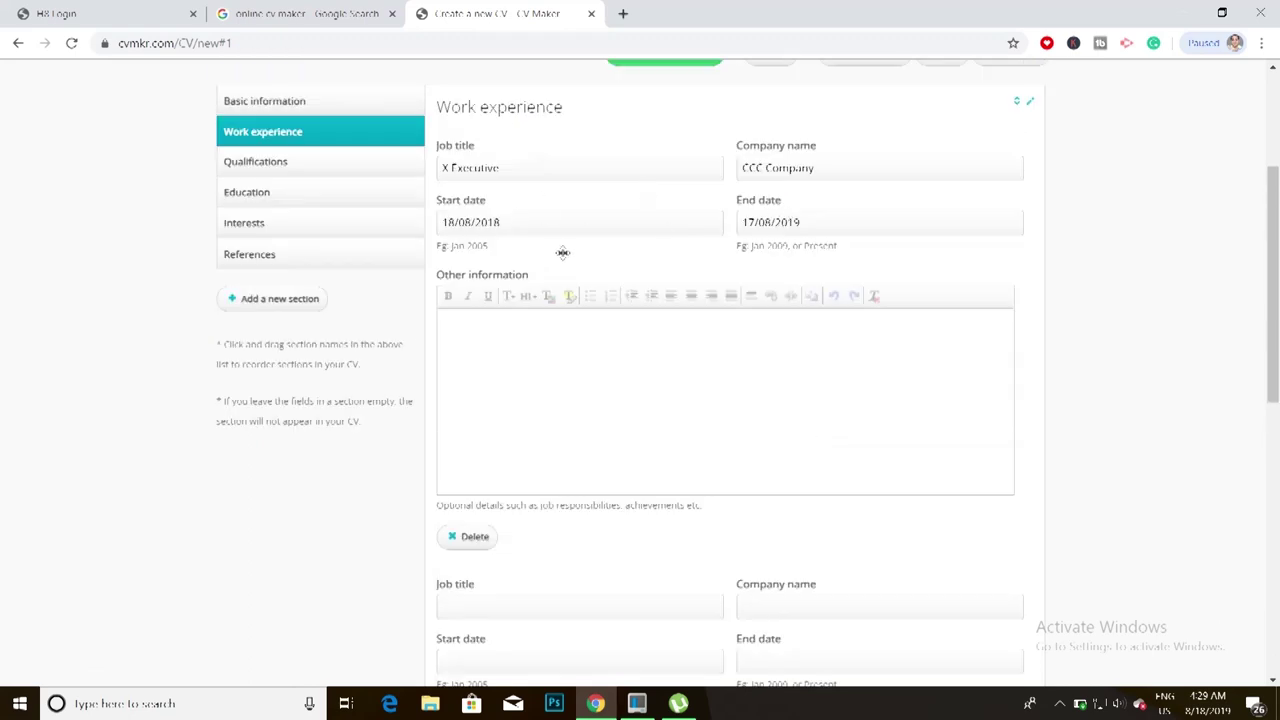
scroll(563, 252, down, 3)
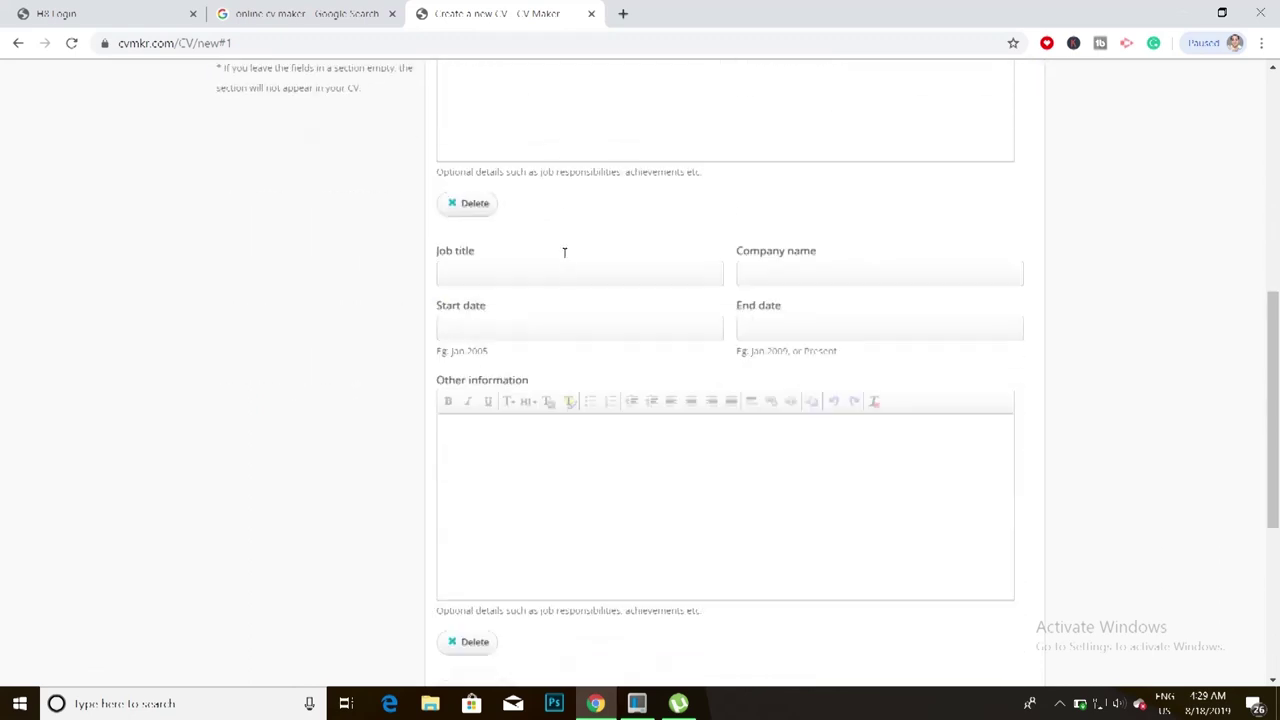
scroll(563, 252, down, 4)
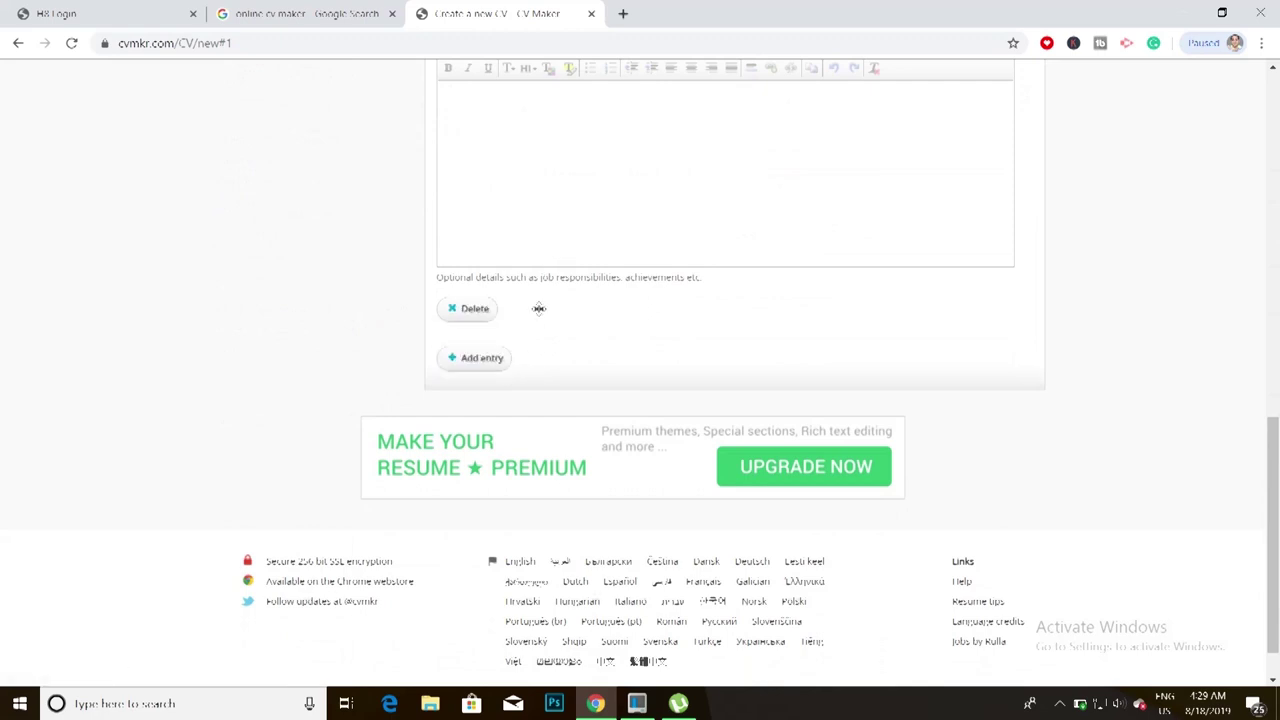
scroll(538, 307, up, 7)
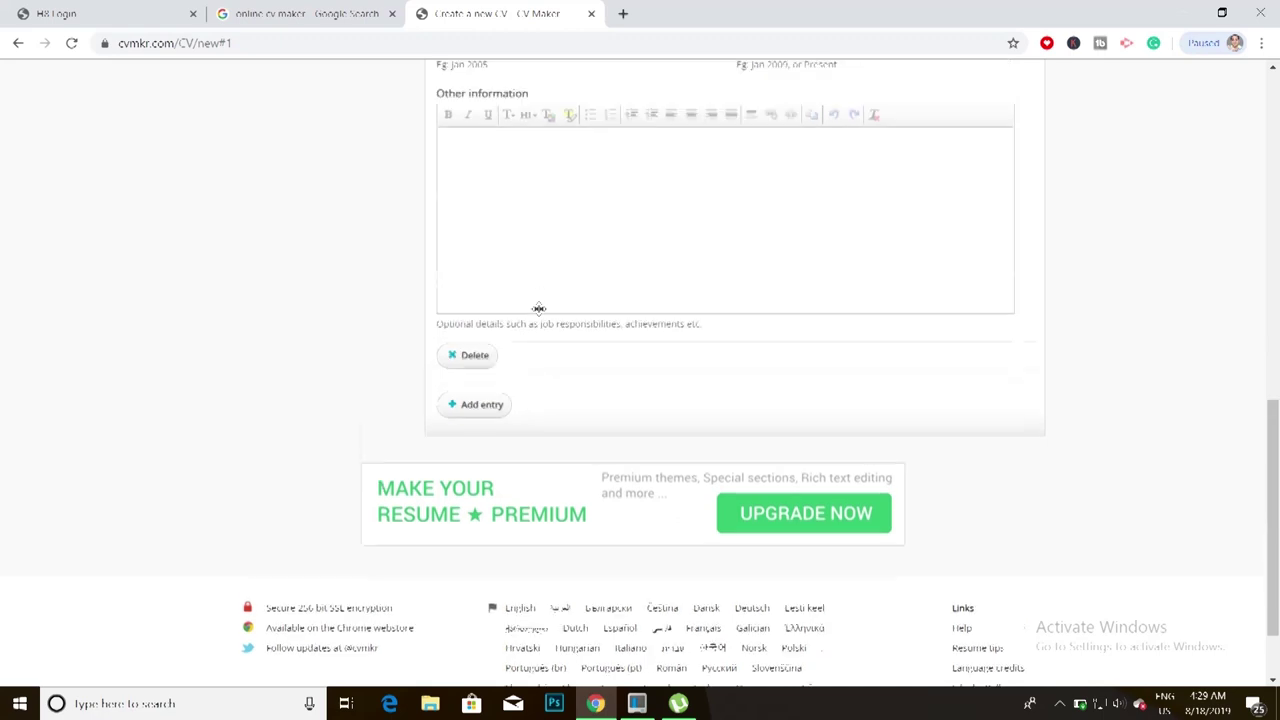
Select the AAA Computer Course qualification line, then scroll through the Education section.
click(293, 161)
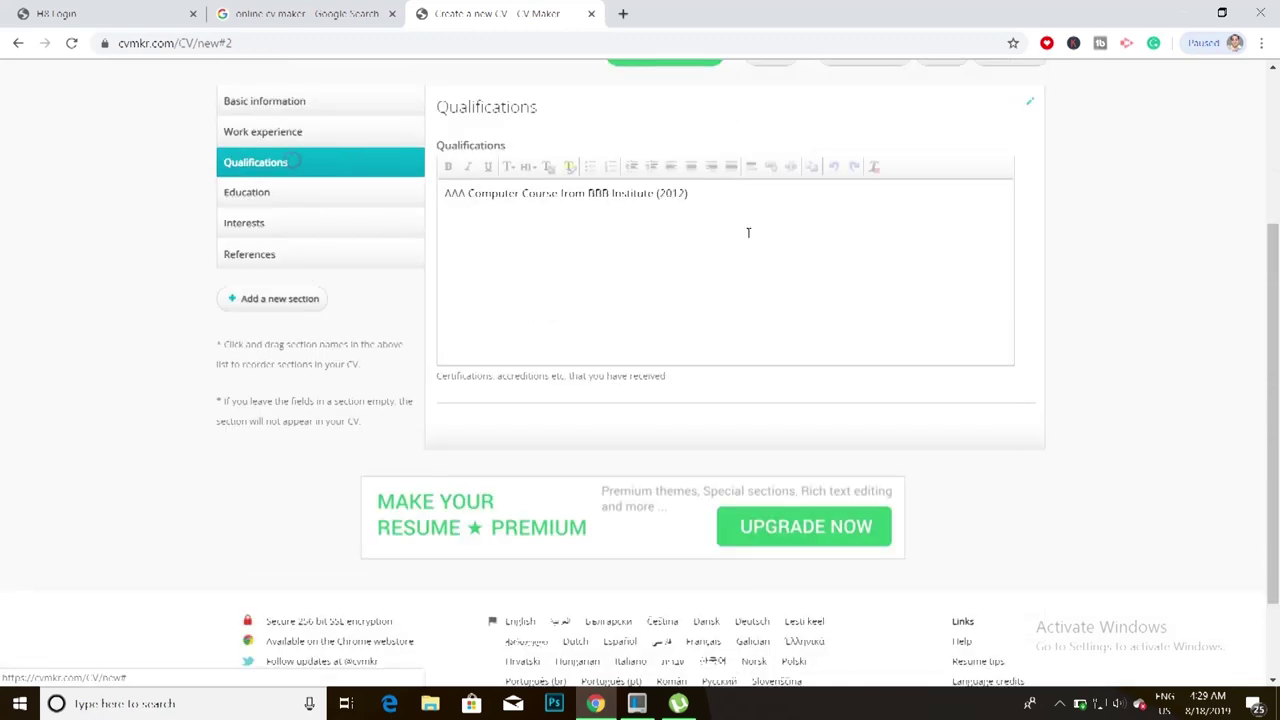
drag(445, 193, 731, 193)
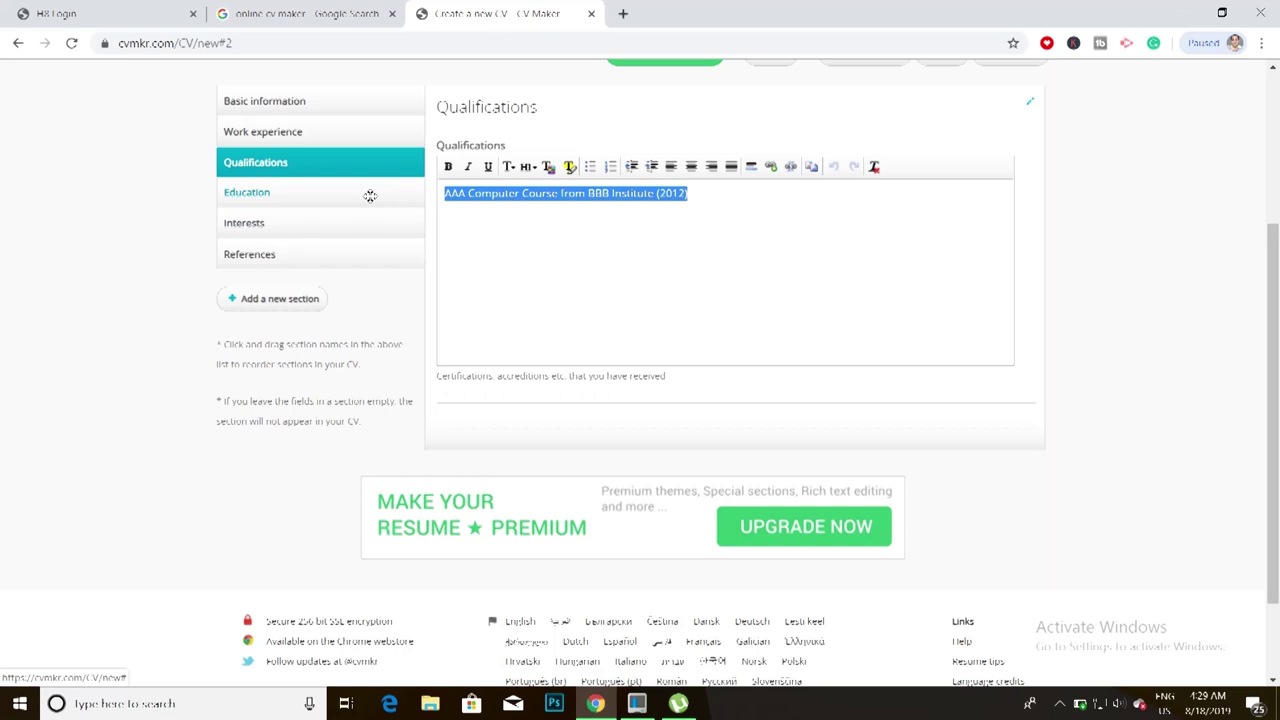
click(369, 194)
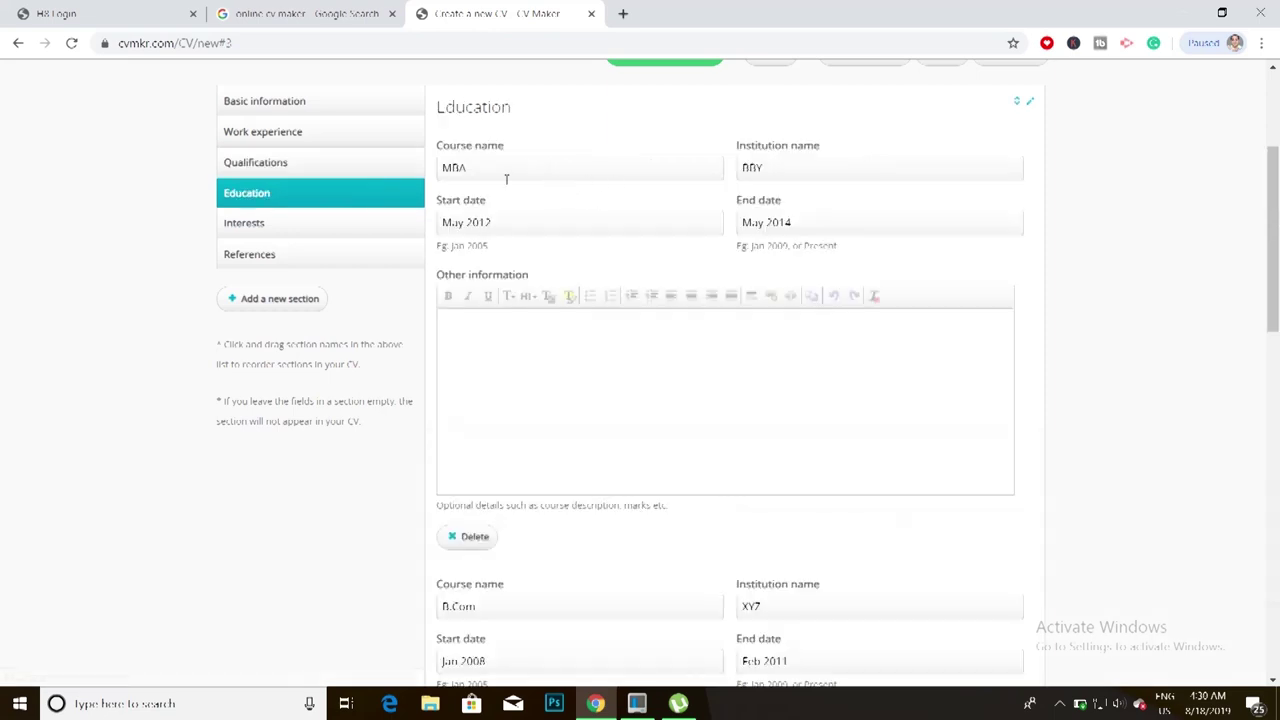
scroll(554, 191, down, 1)
scroll(558, 192, down, 2)
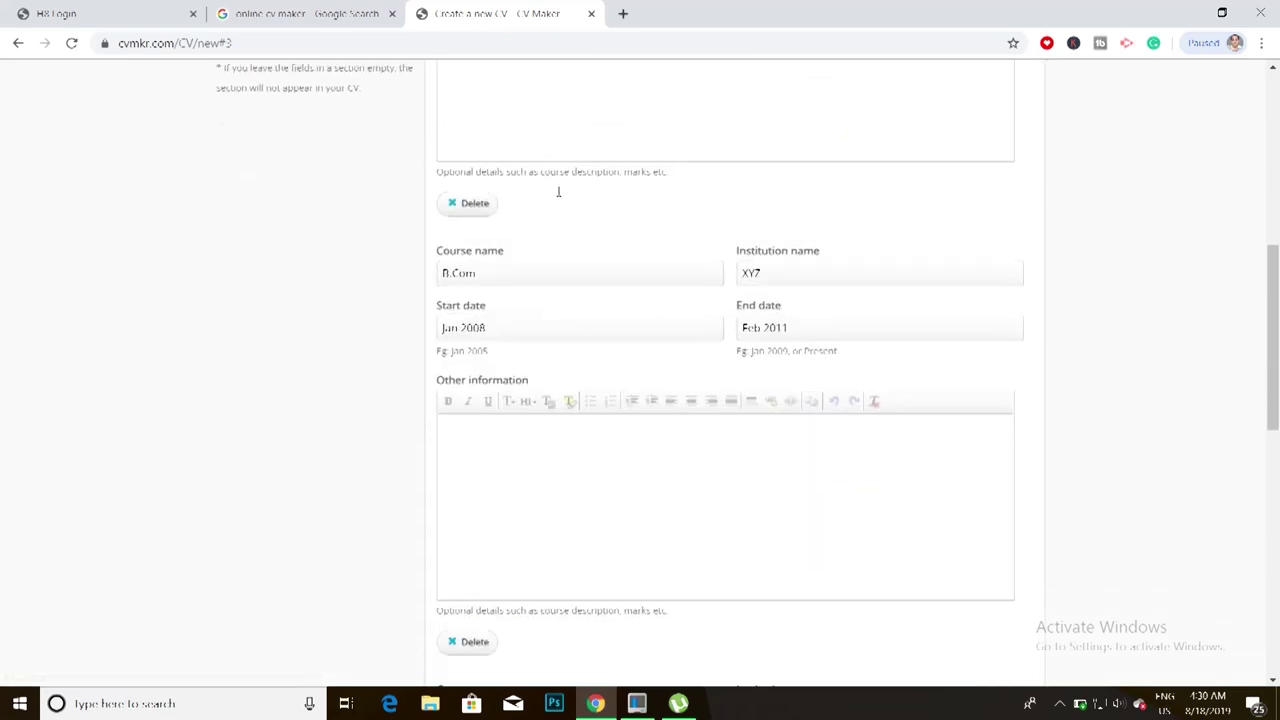
scroll(558, 192, down, 2)
scroll(557, 191, down, 3)
scroll(557, 191, down, 1)
scroll(557, 191, down, 1)
scroll(534, 390, down, 1)
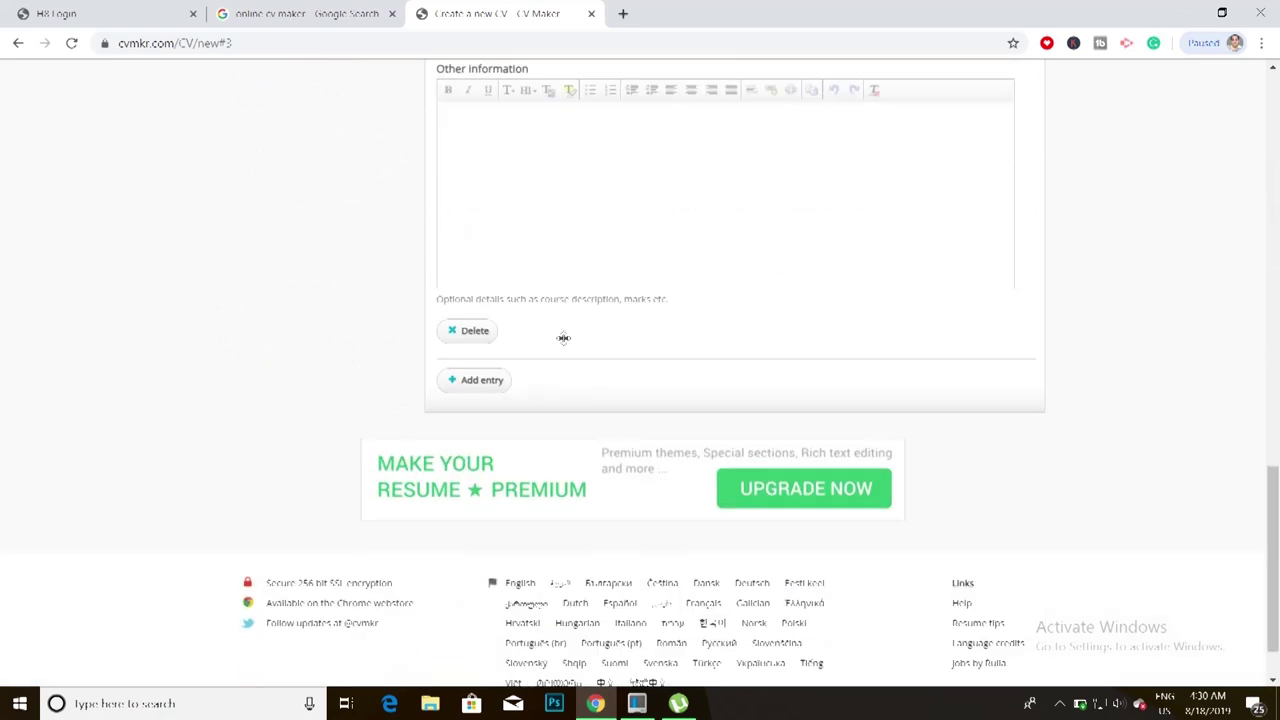
scroll(564, 338, up, 3)
scroll(564, 338, up, 4)
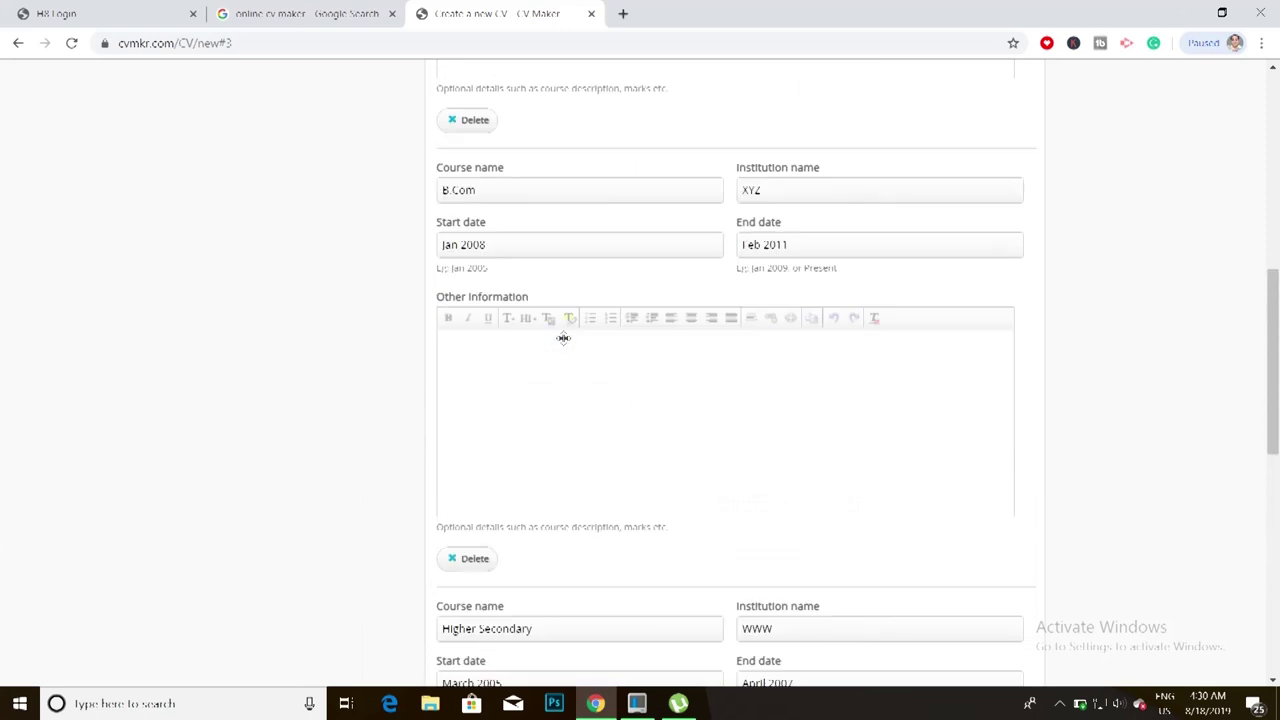
scroll(564, 338, up, 4)
scroll(564, 338, up, 2)
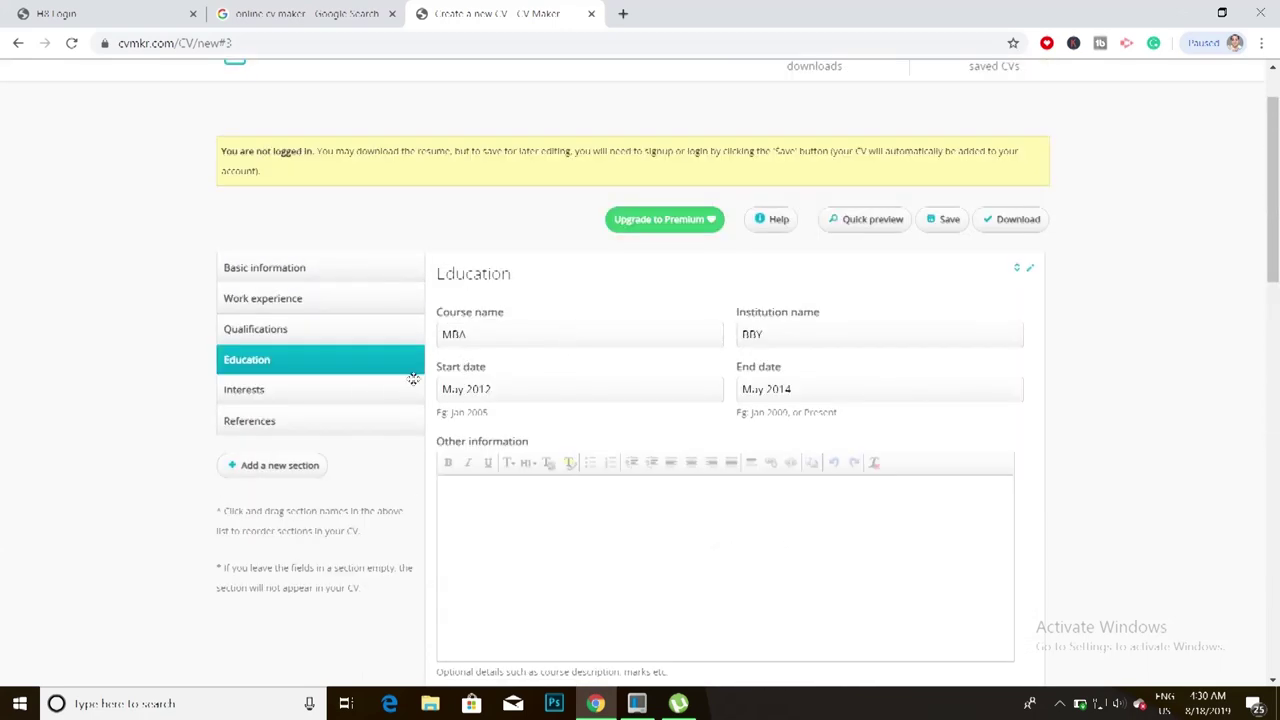
Review the Interests and References sections, then return to Basic information.
click(346, 391)
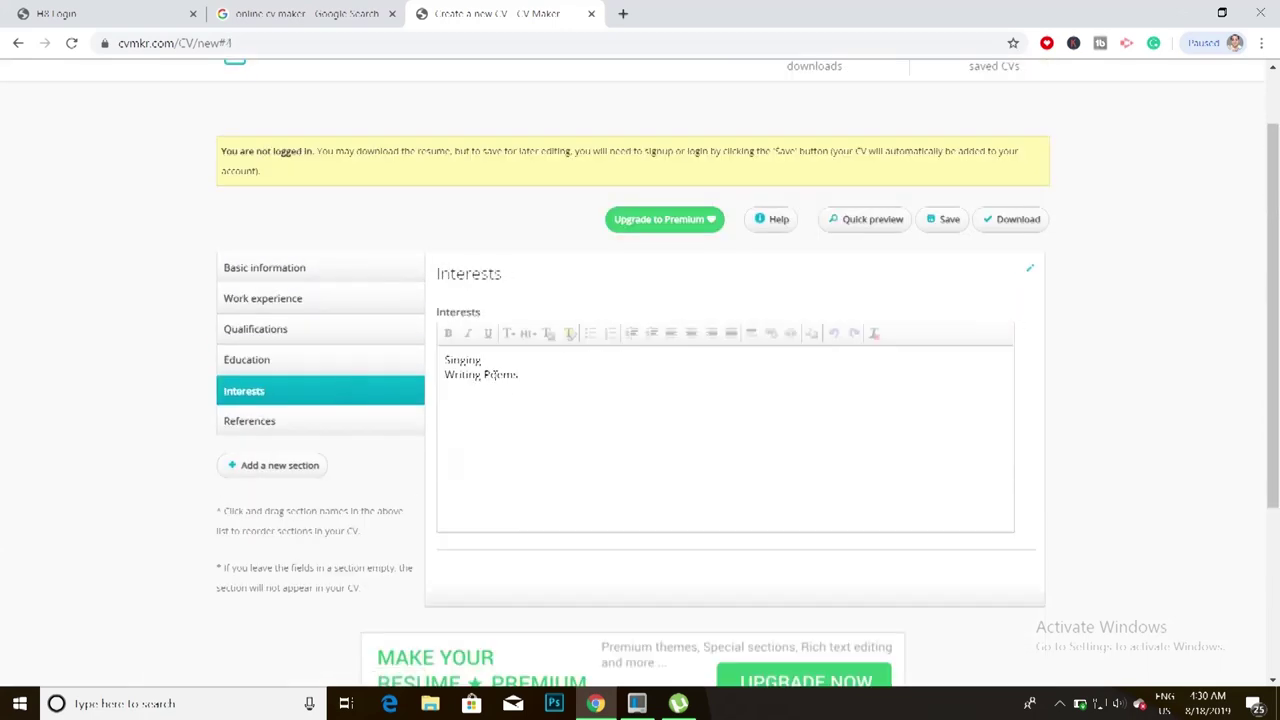
click(369, 418)
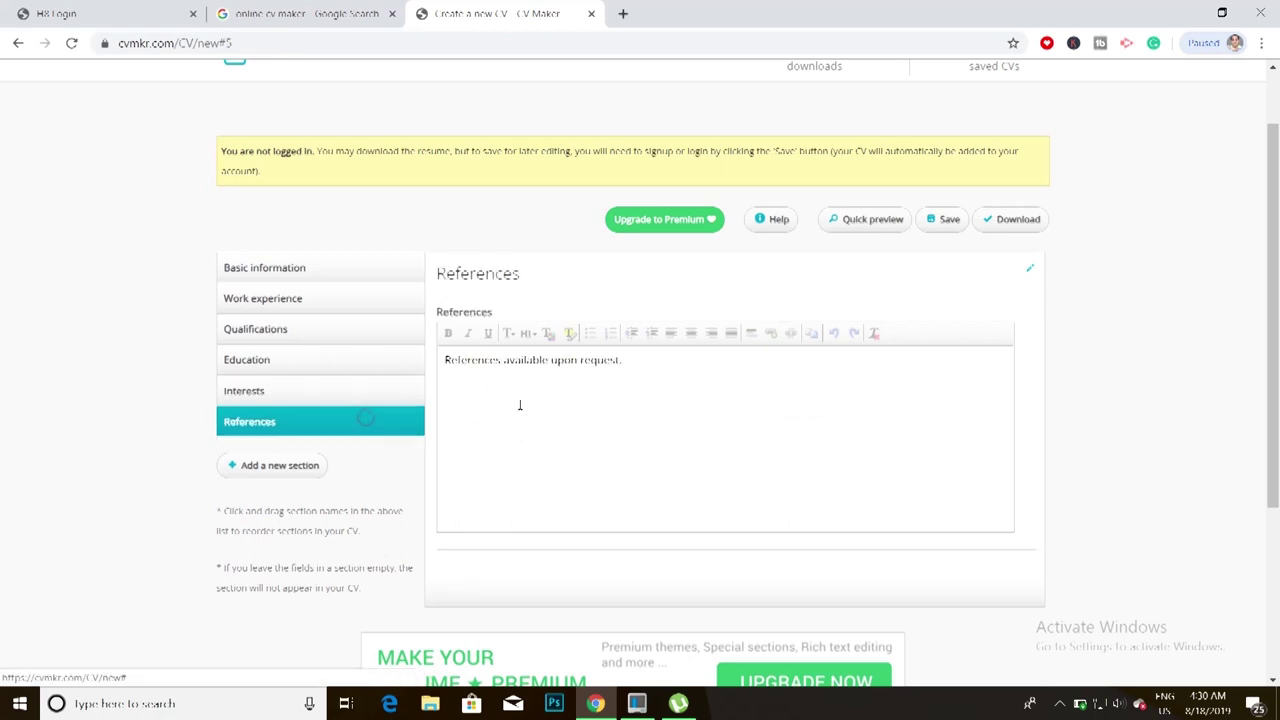
click(313, 268)
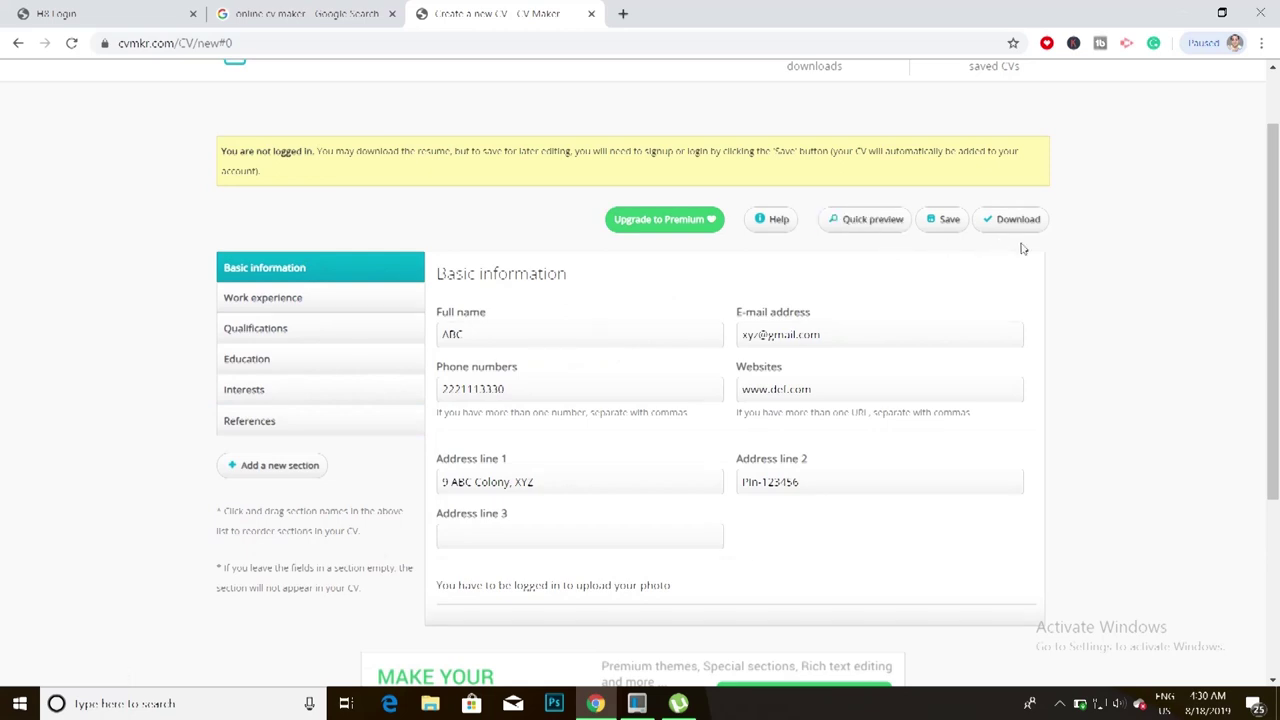
Try the Headline style, settle on Executive, and scroll through its preview before closing it.
click(867, 232)
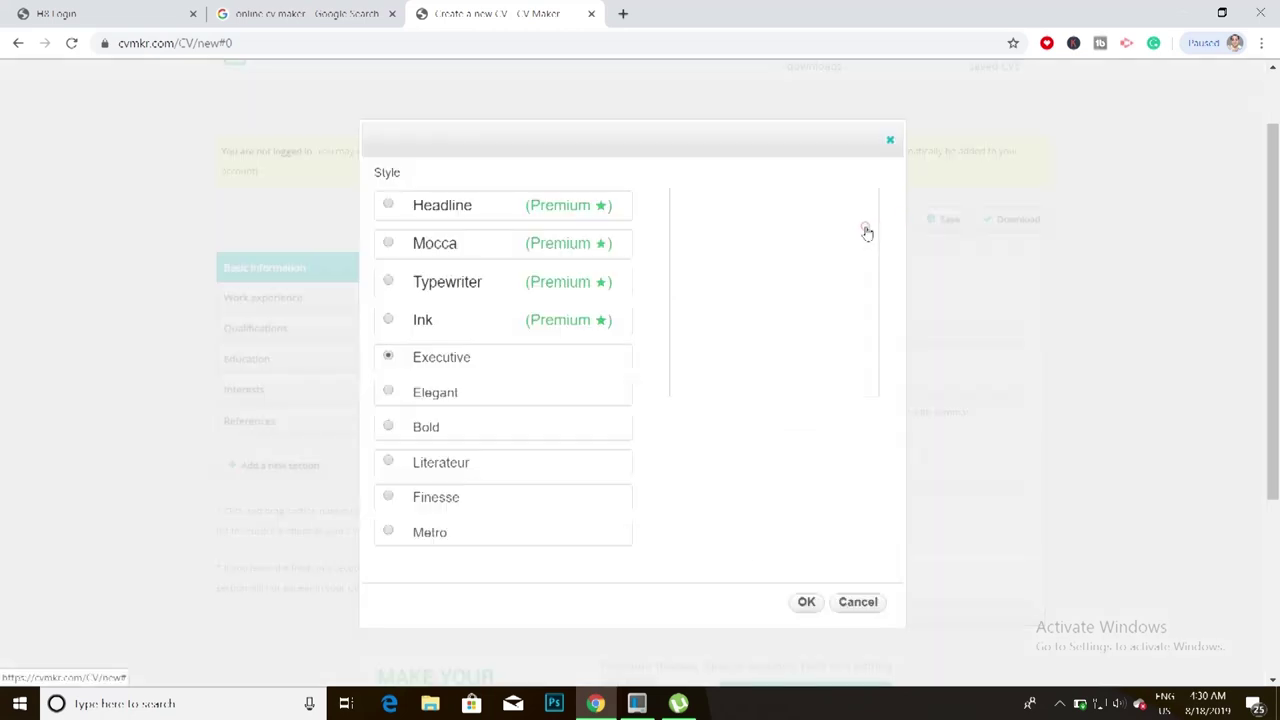
click(441, 208)
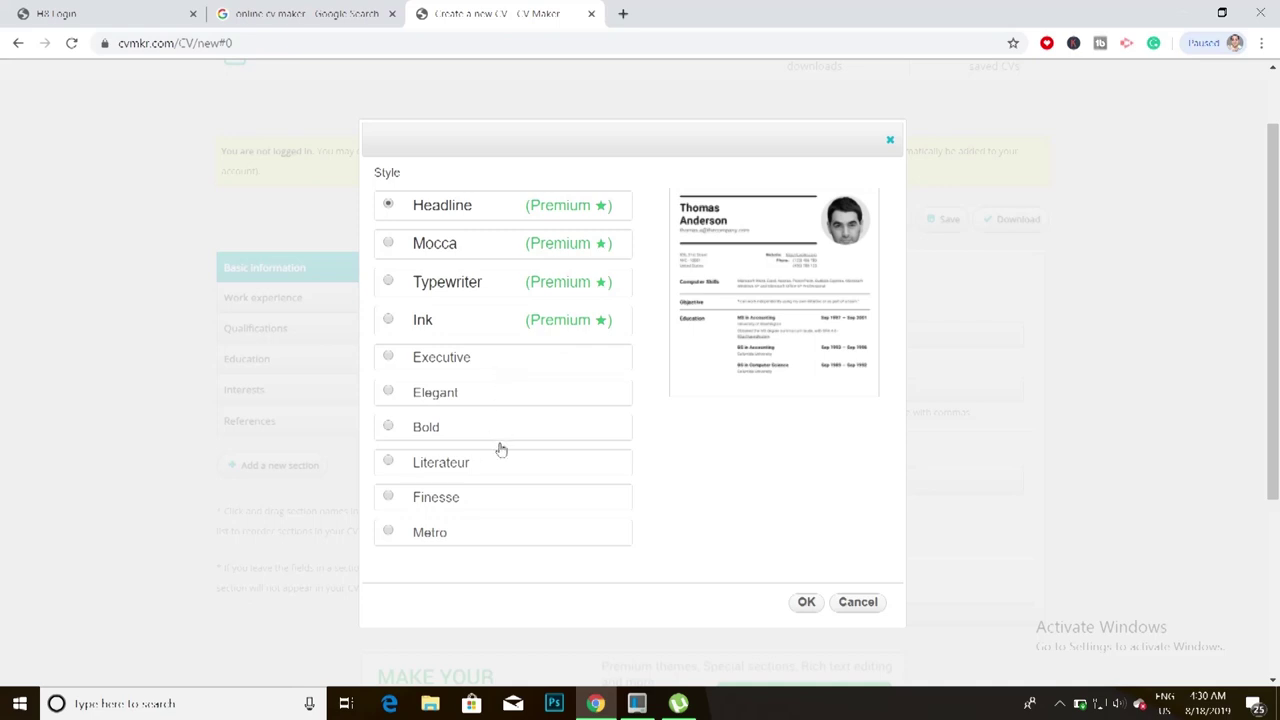
click(463, 357)
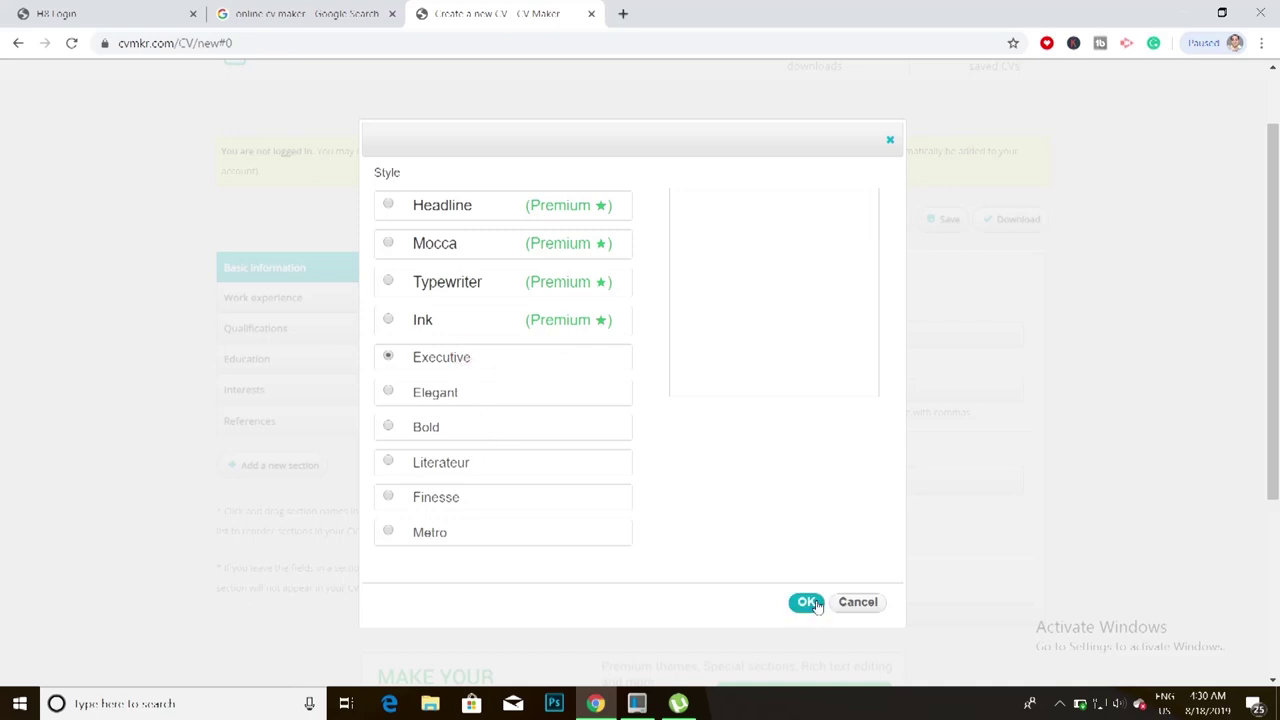
click(810, 603)
scroll(745, 411, down, 3)
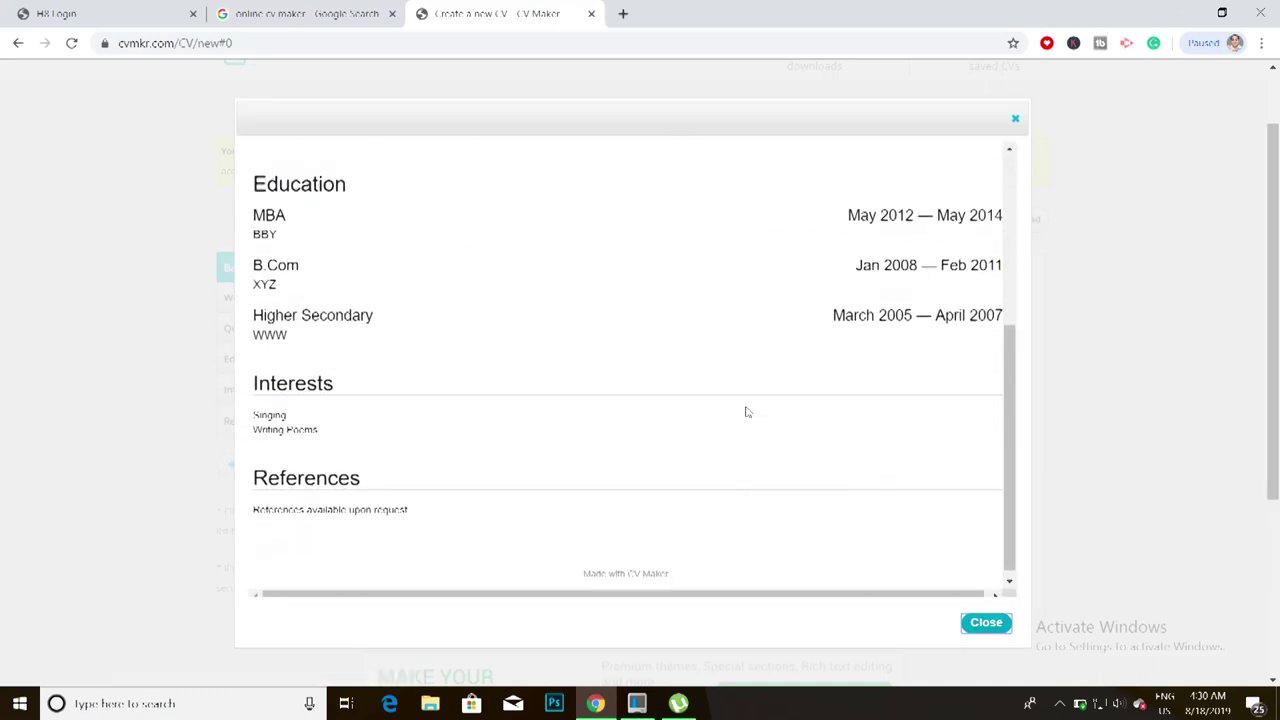
scroll(745, 411, up, 3)
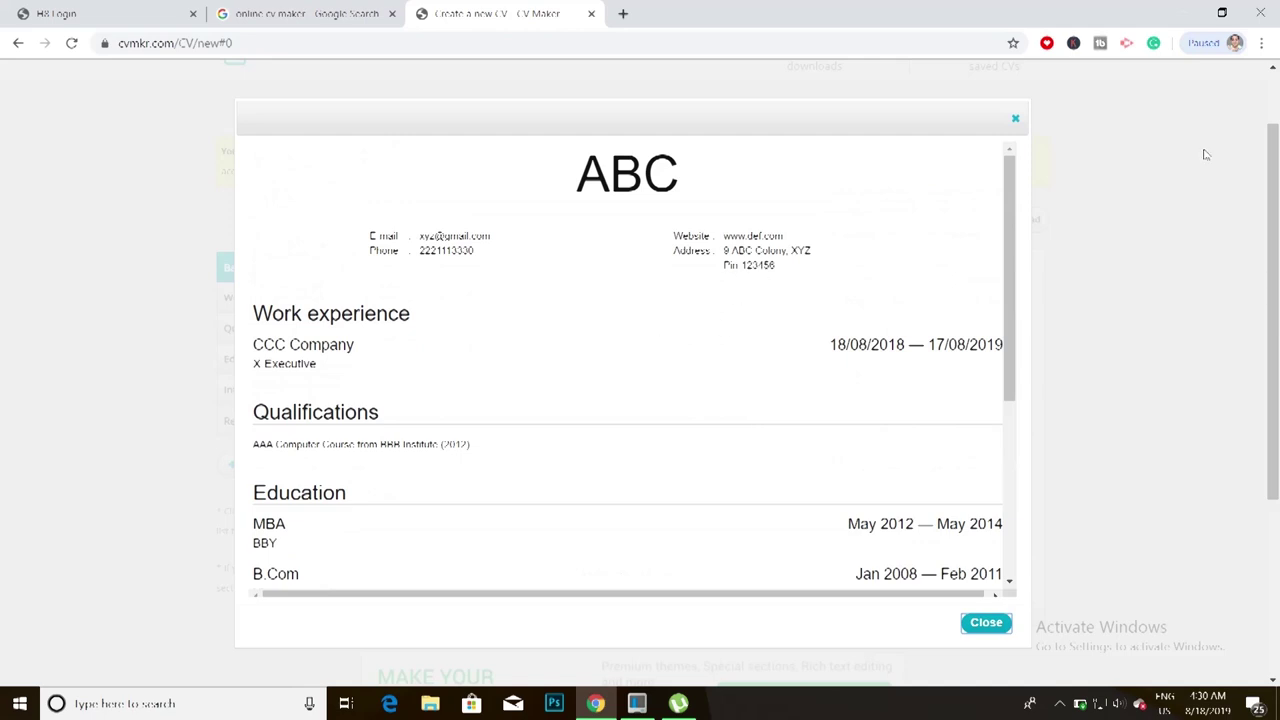
click(1015, 118)
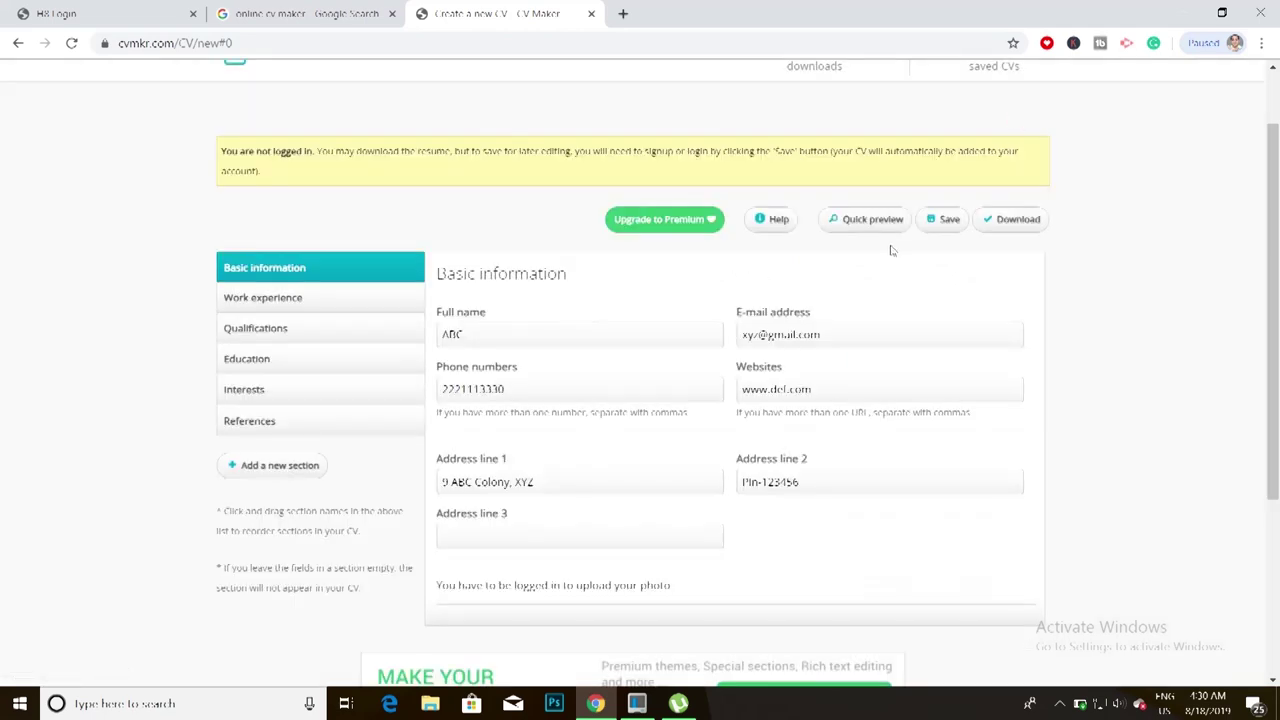
Dismiss the style choices and premium page, then download the CV as an Executive A4 PDF.
click(865, 219)
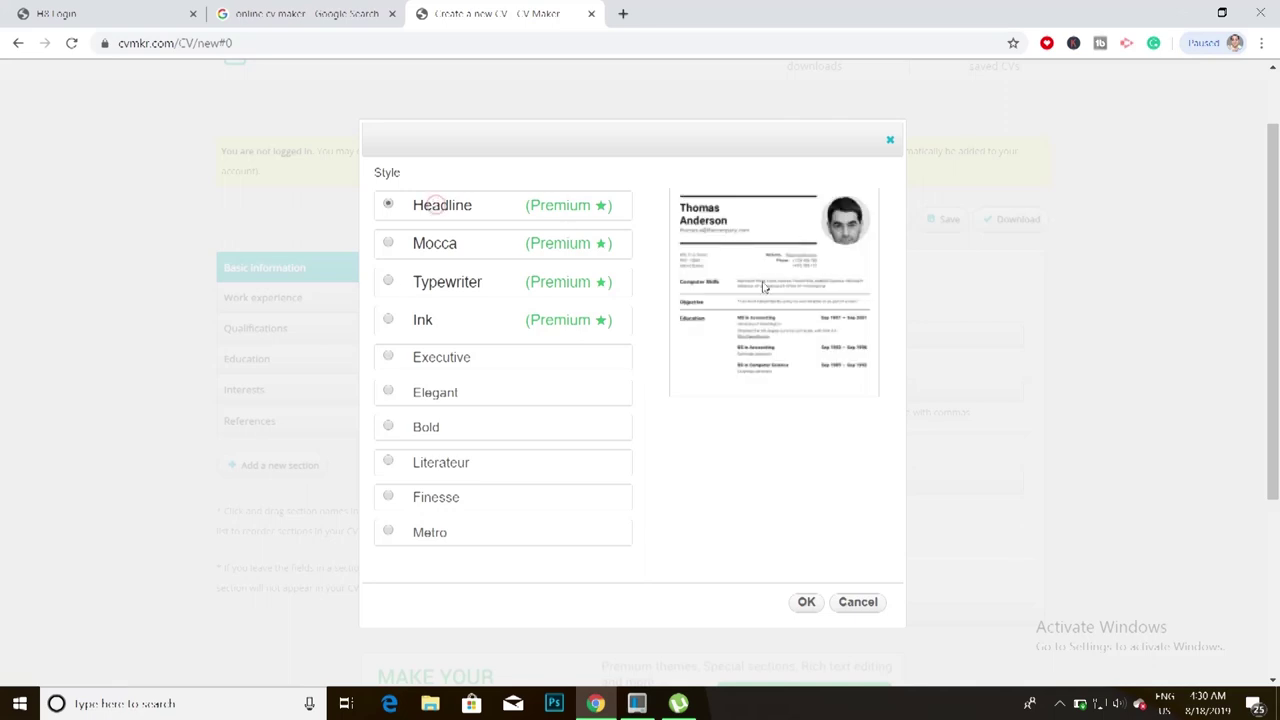
click(890, 140)
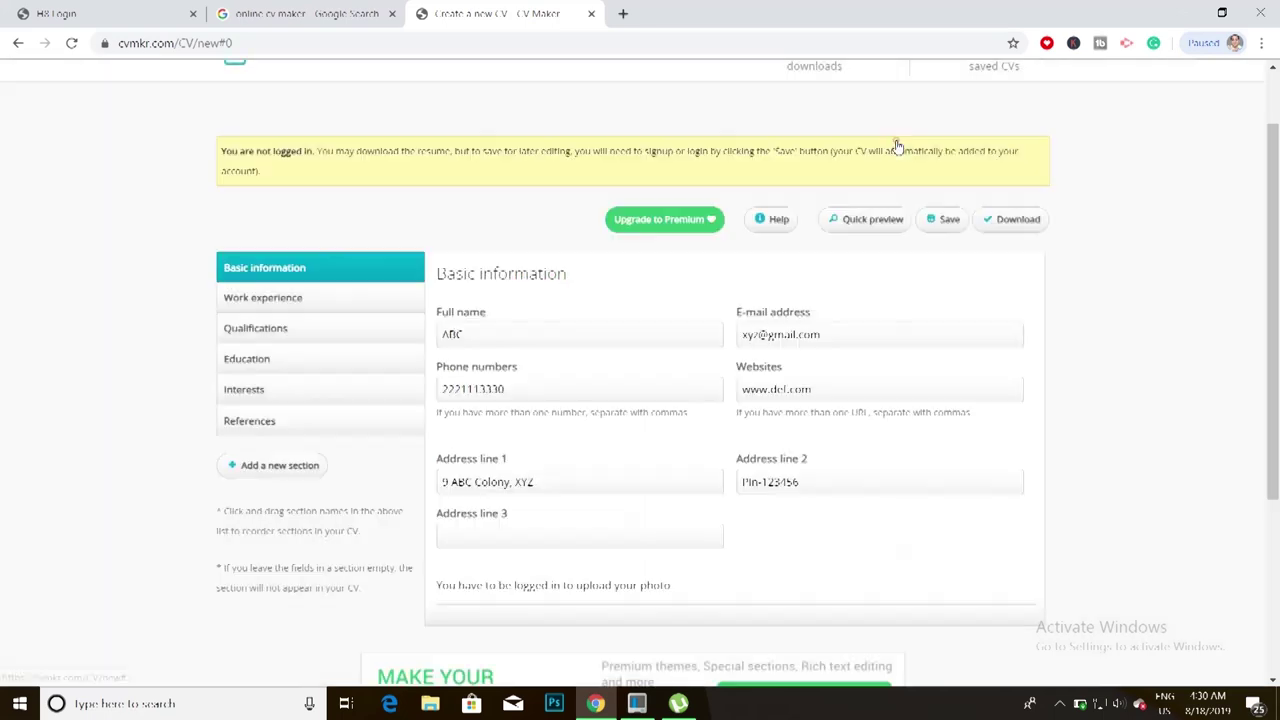
click(680, 230)
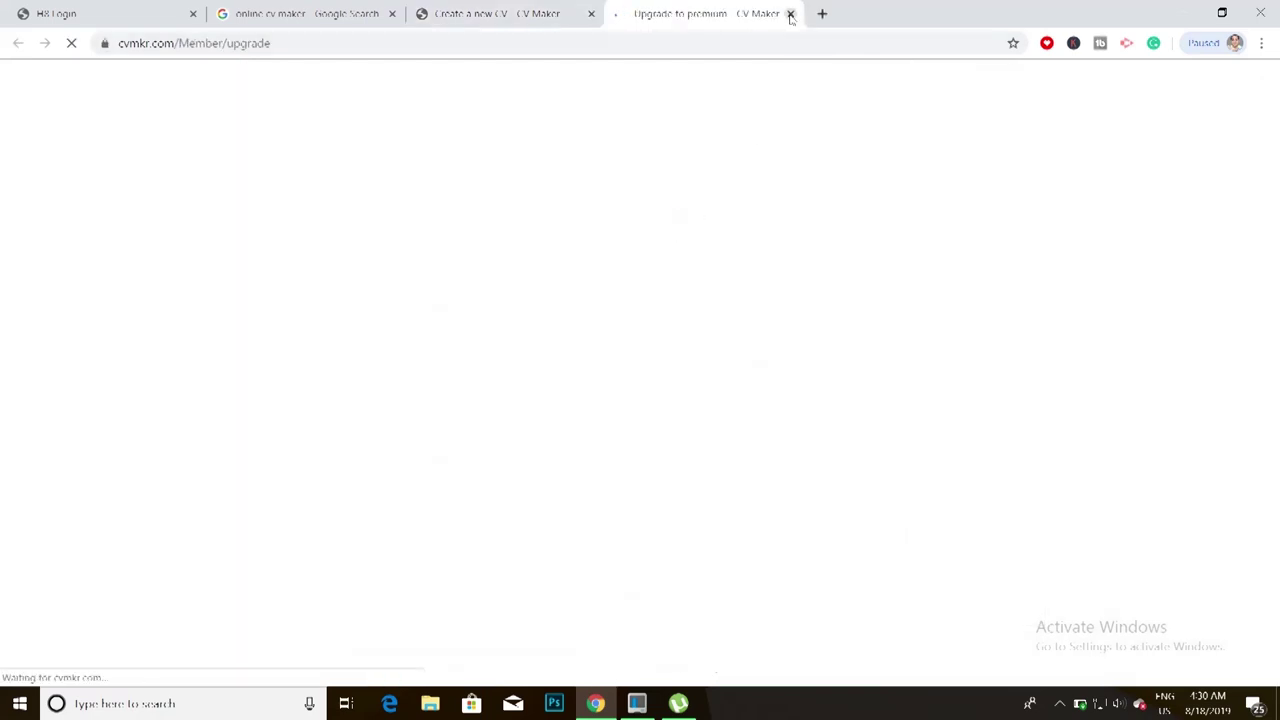
click(790, 14)
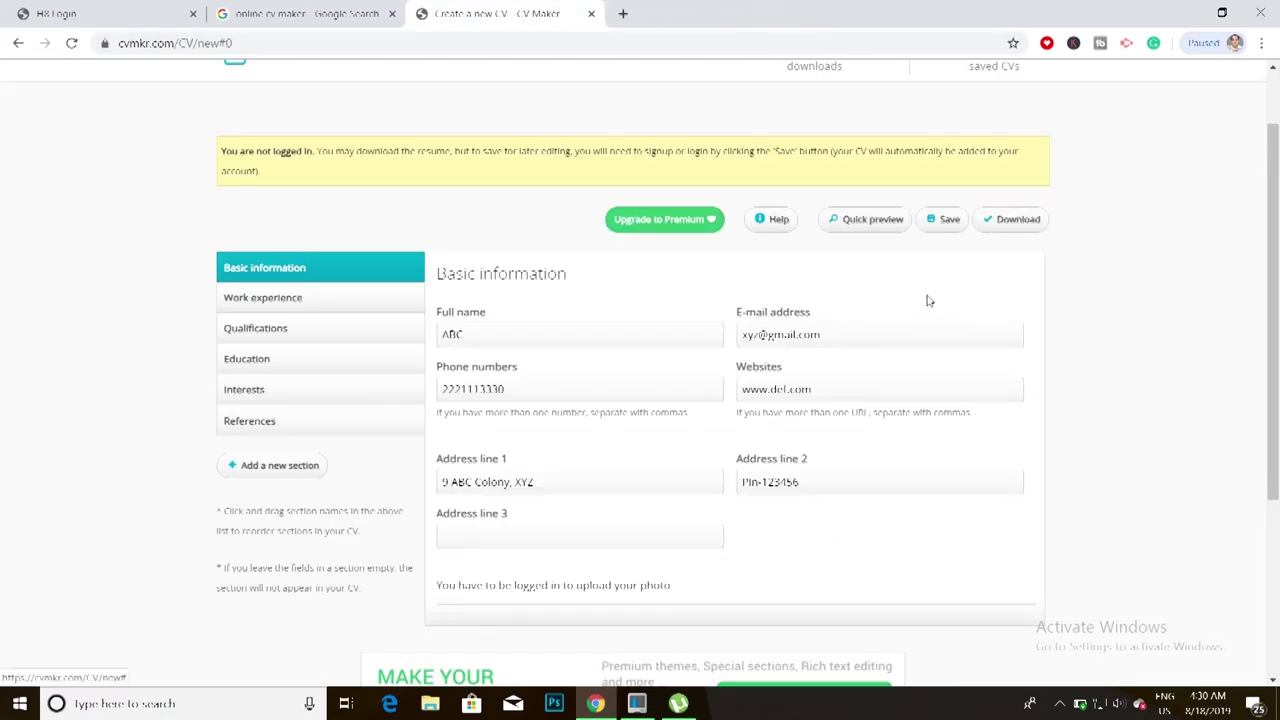
click(1005, 222)
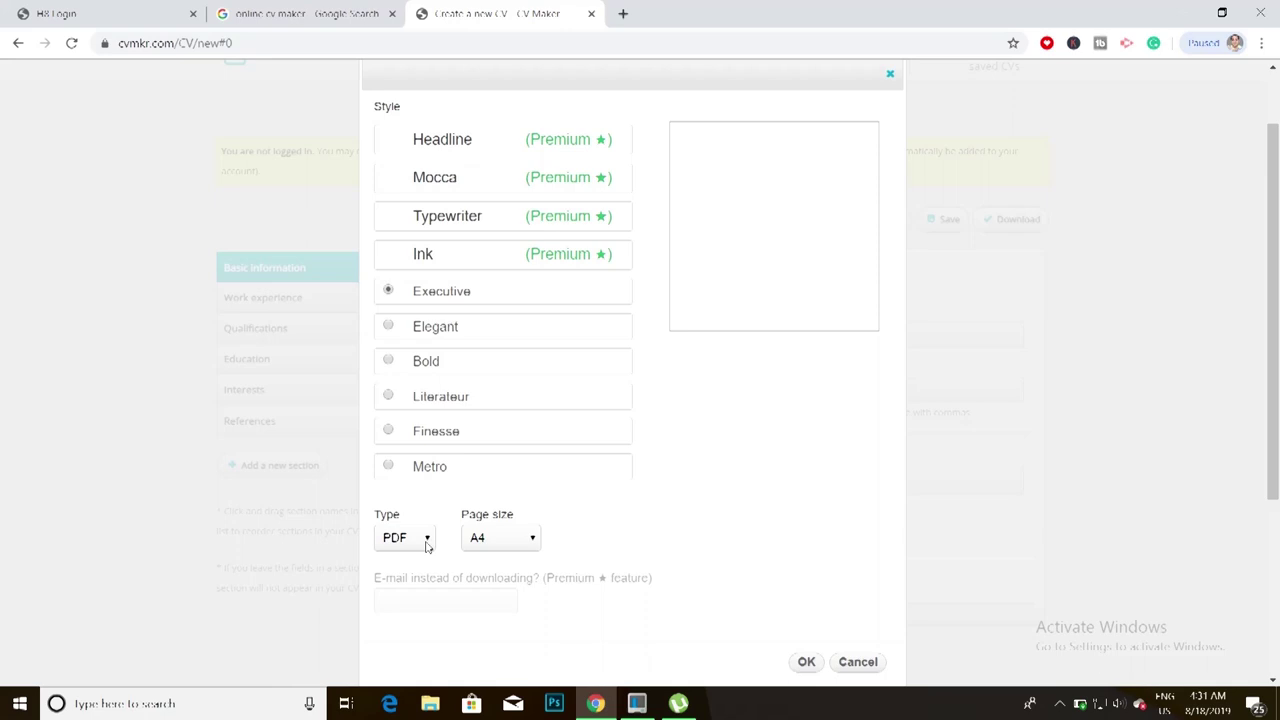
click(805, 662)
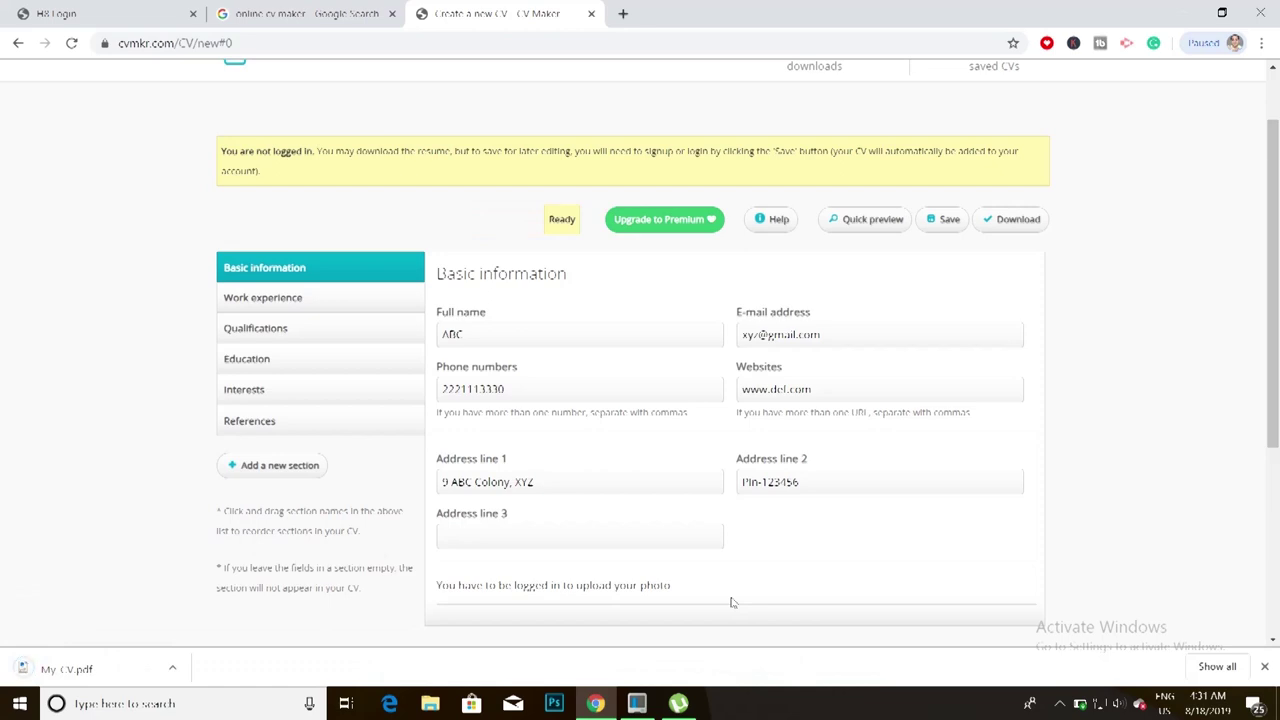
Open My_CV.pdf from Chrome's Downloads page and scroll through the one-page CV.
click(1216, 666)
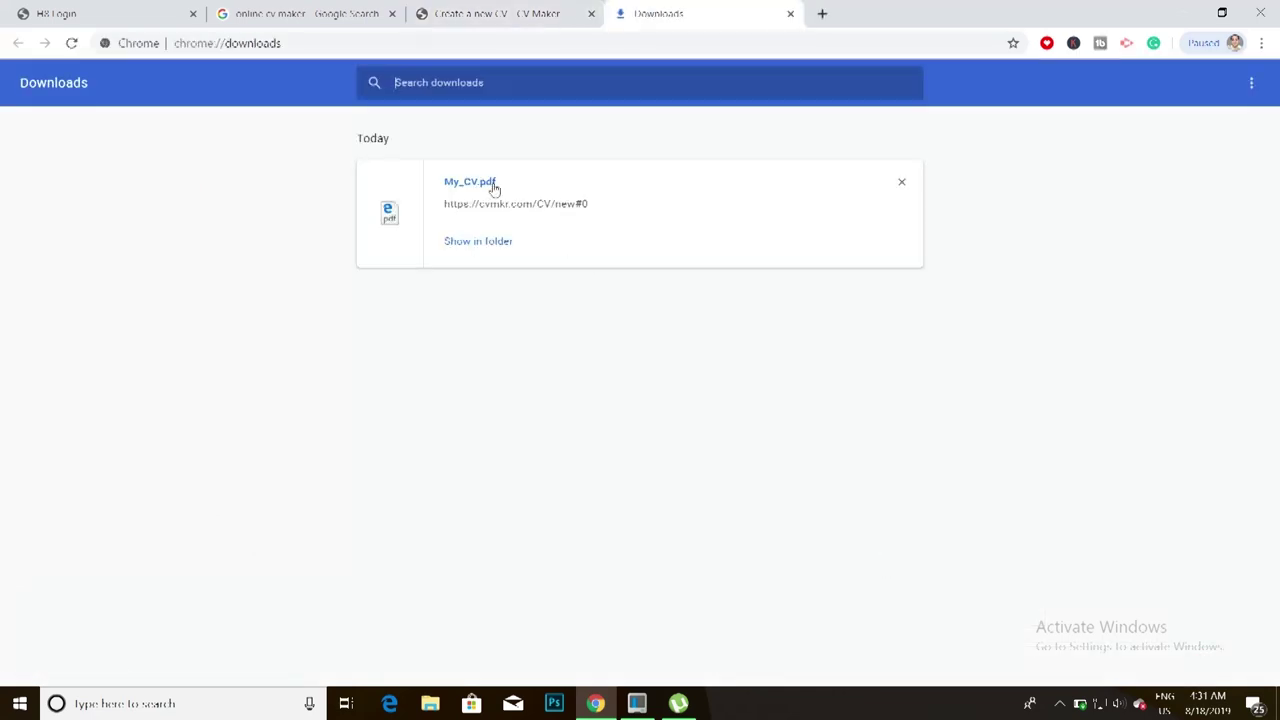
click(494, 186)
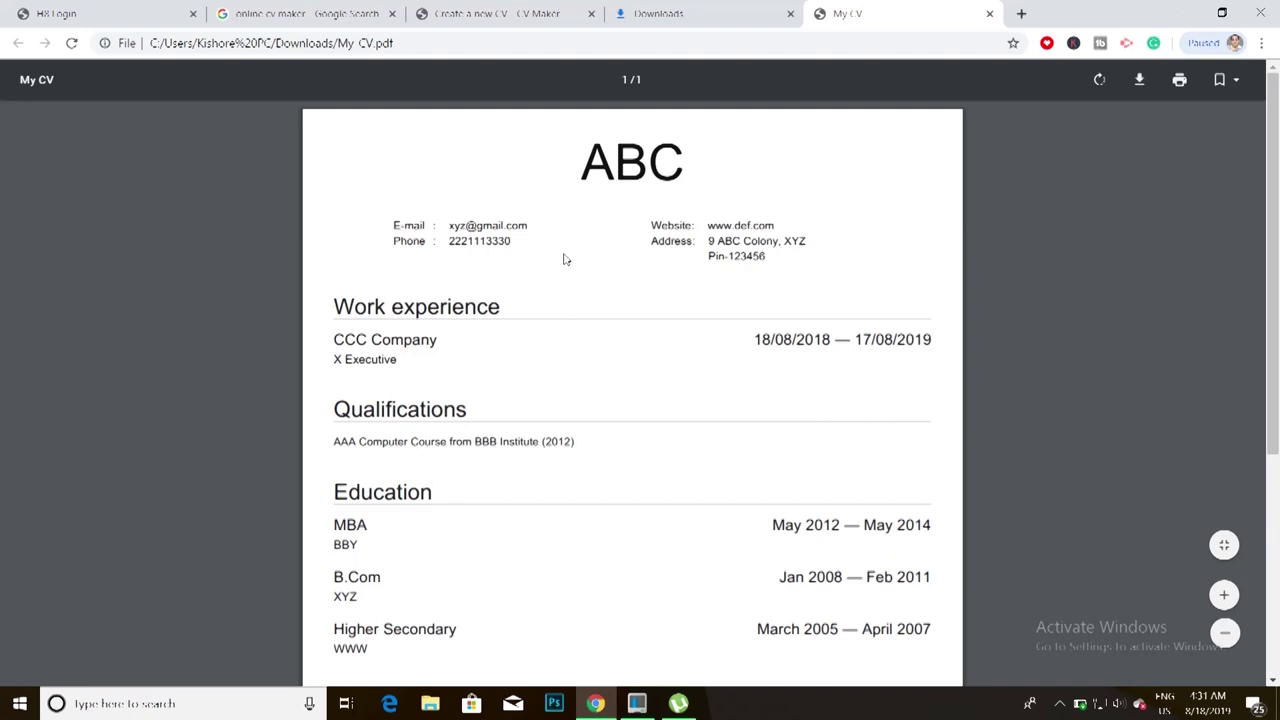
scroll(660, 333, down, 1)
scroll(660, 333, down, 1)
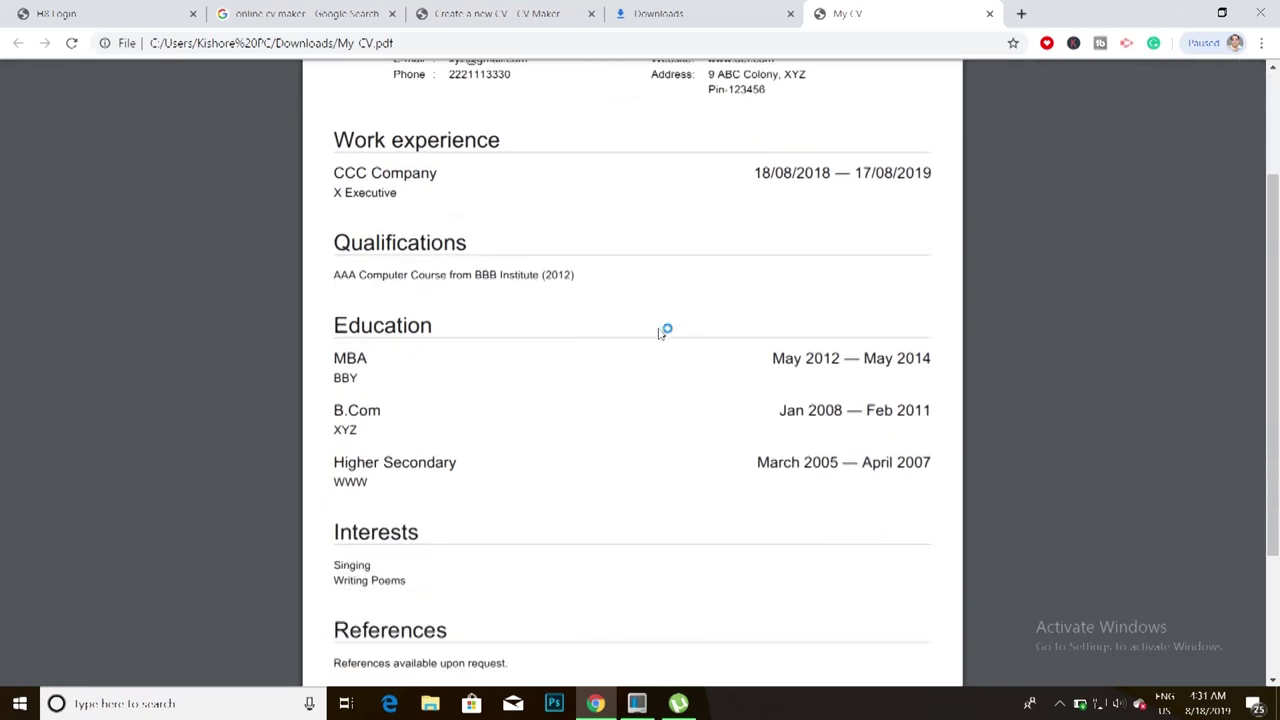
scroll(660, 333, down, 1)
scroll(660, 333, down, 1)
scroll(660, 333, up, 4)
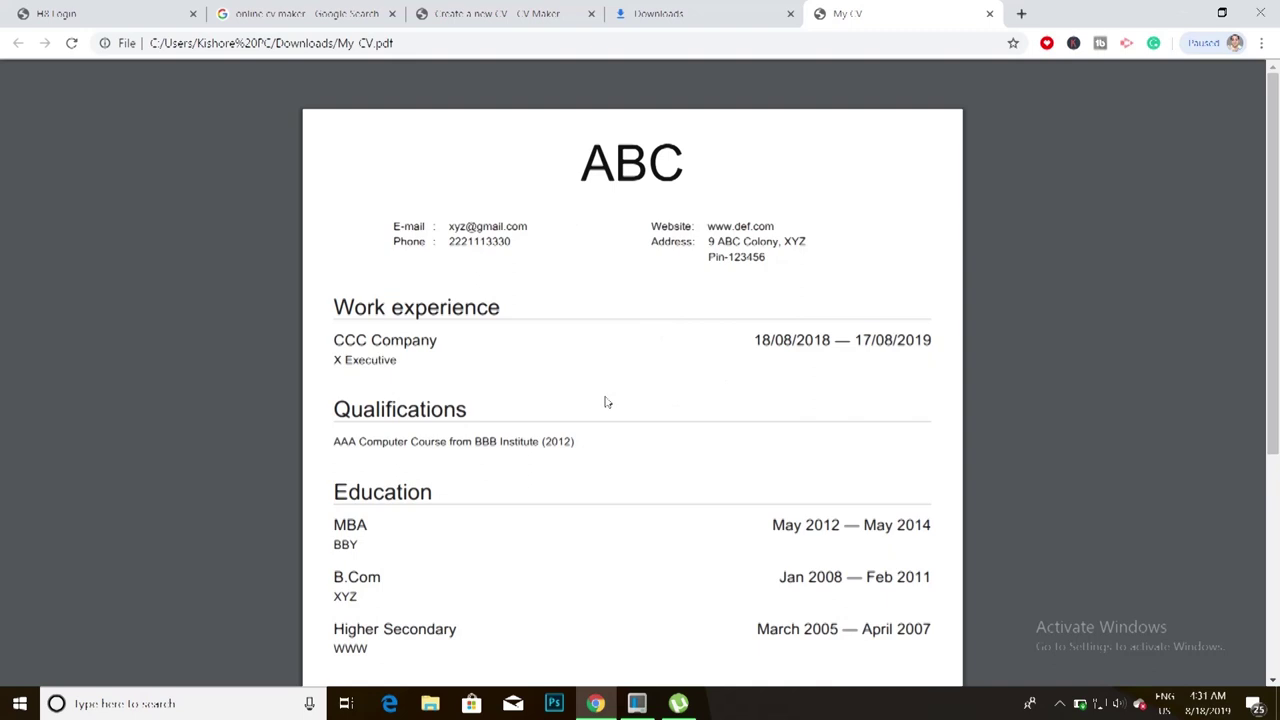
scroll(605, 402, down, 1)
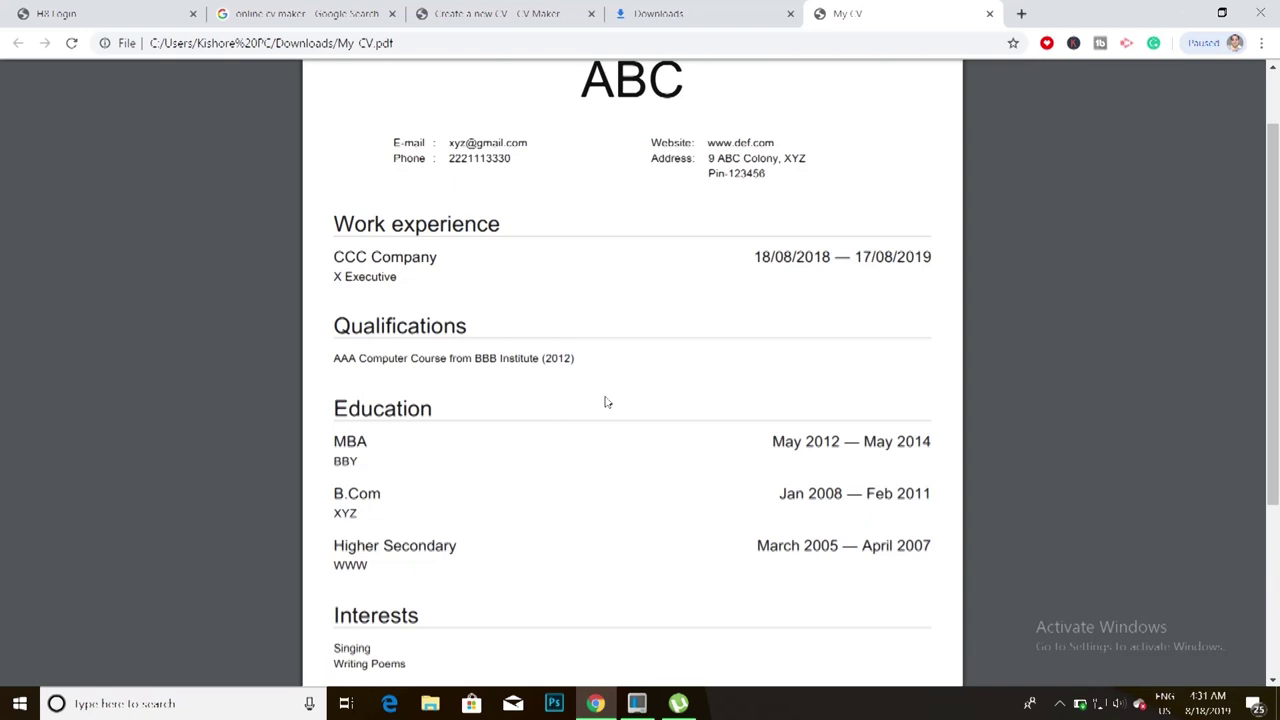
scroll(605, 402, up, 1)
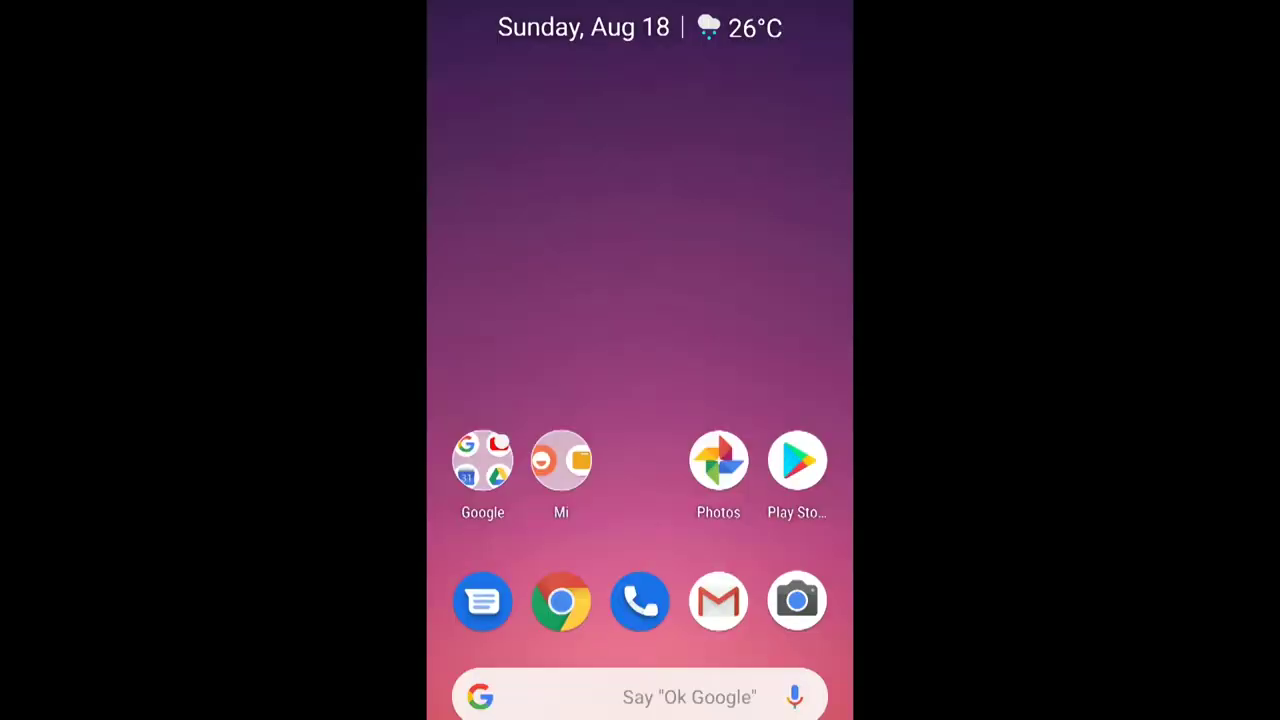
Swipe across the Android home screen pages, then launch the Play Store.
drag(780, 300, 480, 300)
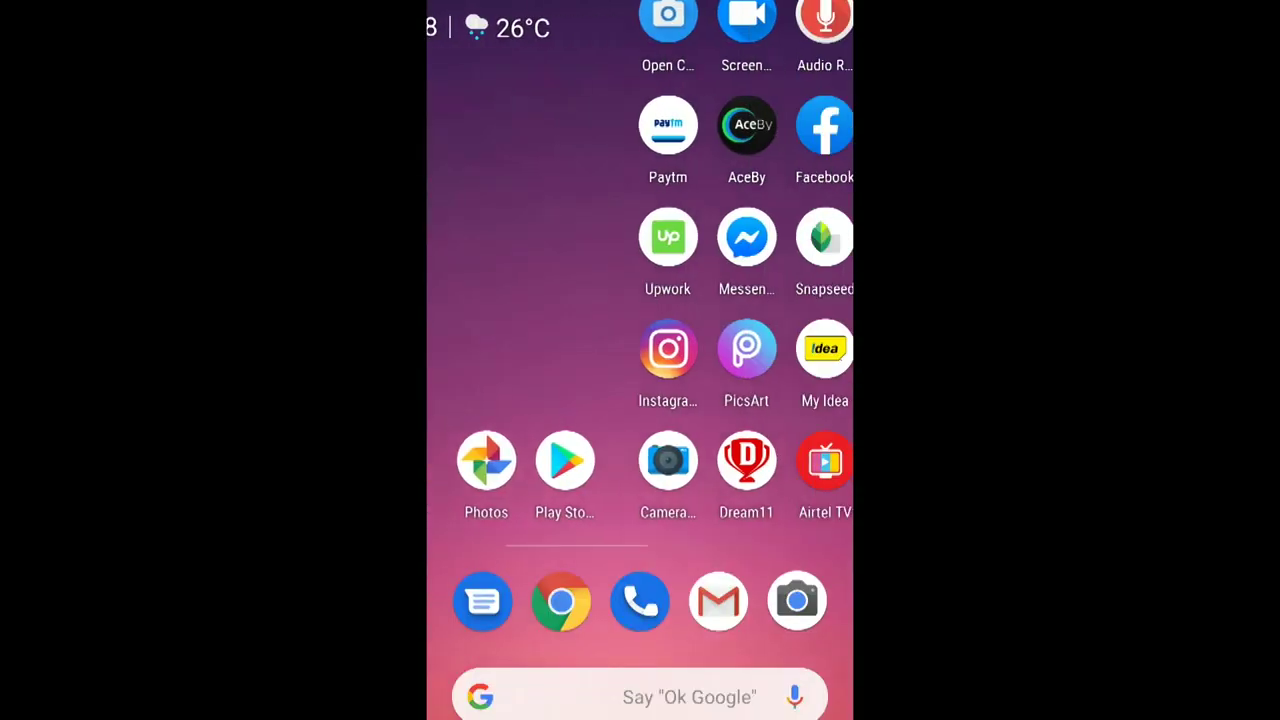
mouse_move(780, 300)
mouse_down()
mouse_move(480, 300)
mouse_move(780, 300)
mouse_up()
drag(480, 300, 780, 300)
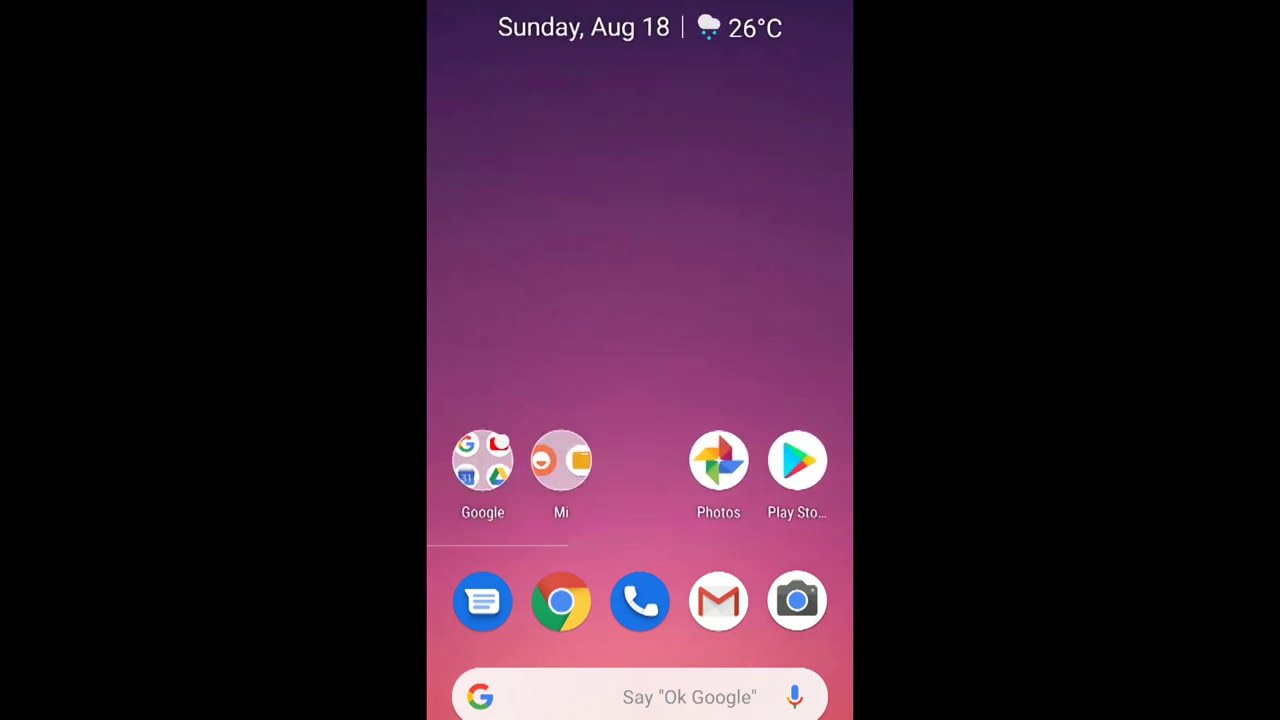
click(718, 460)
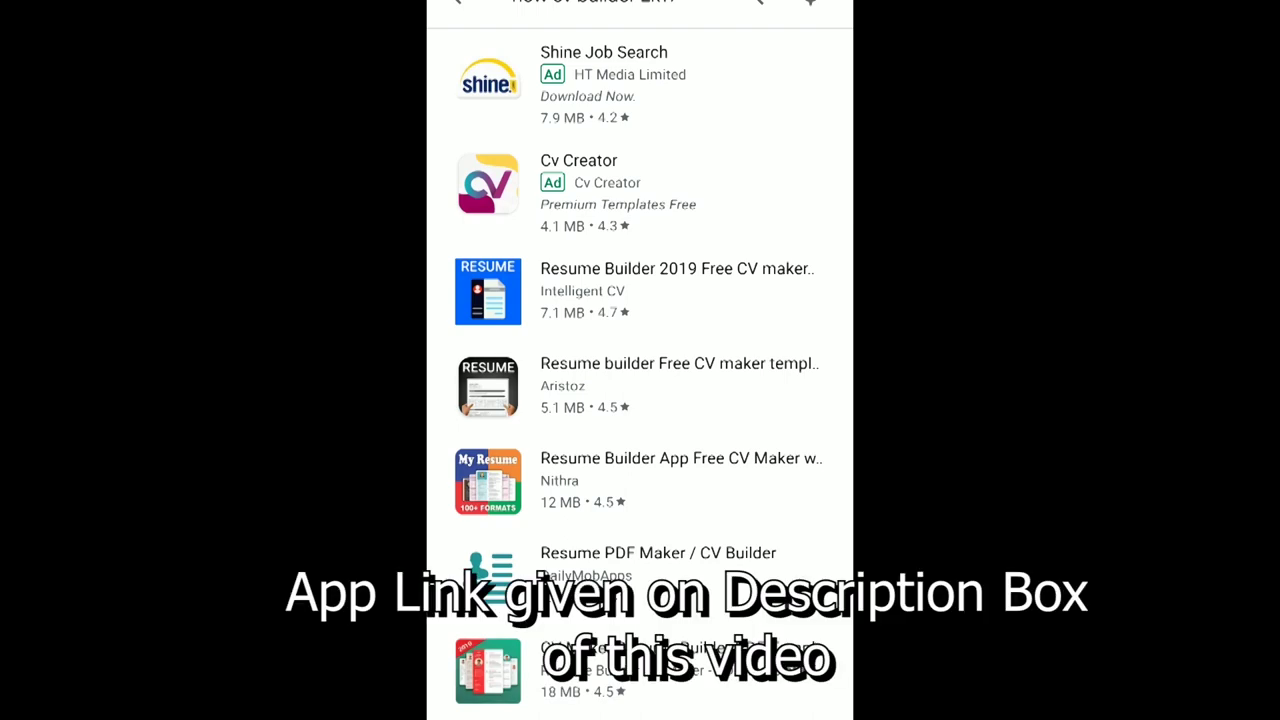
Scroll the 'new cv builder 2k19' results, then go home to the New CV app page.
drag(640, 555, 640, 225)
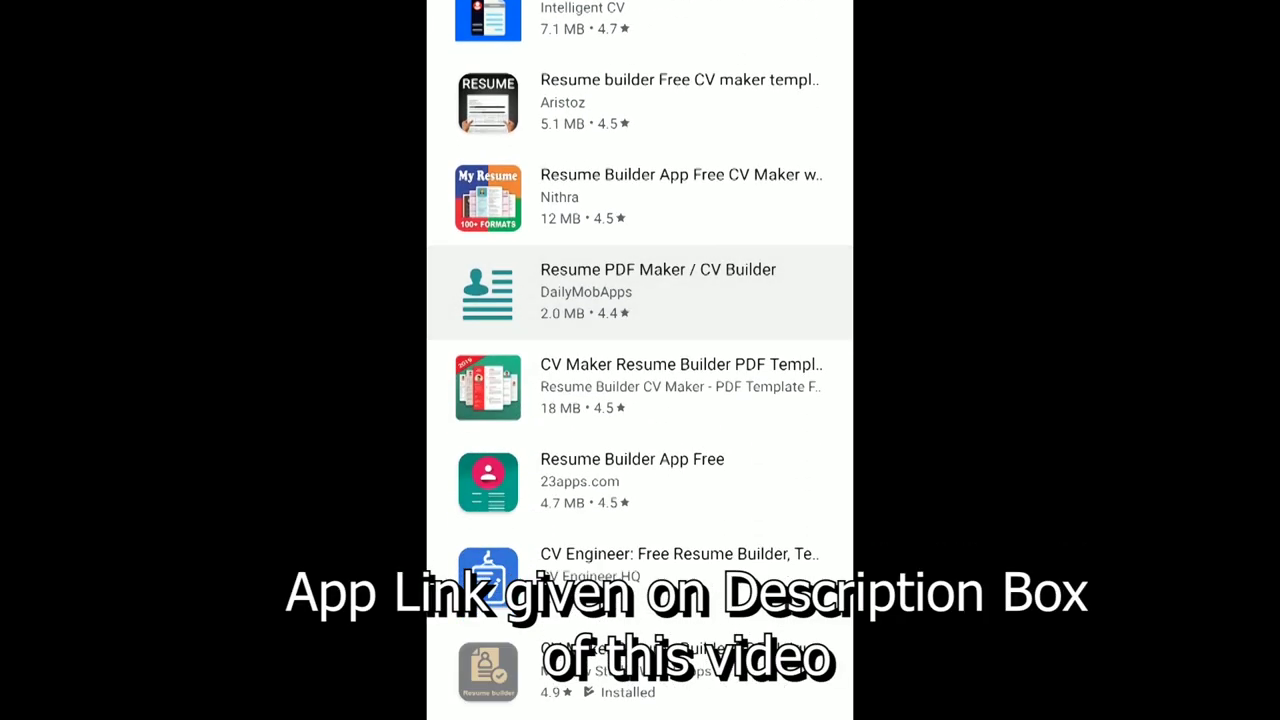
drag(640, 440, 640, 700)
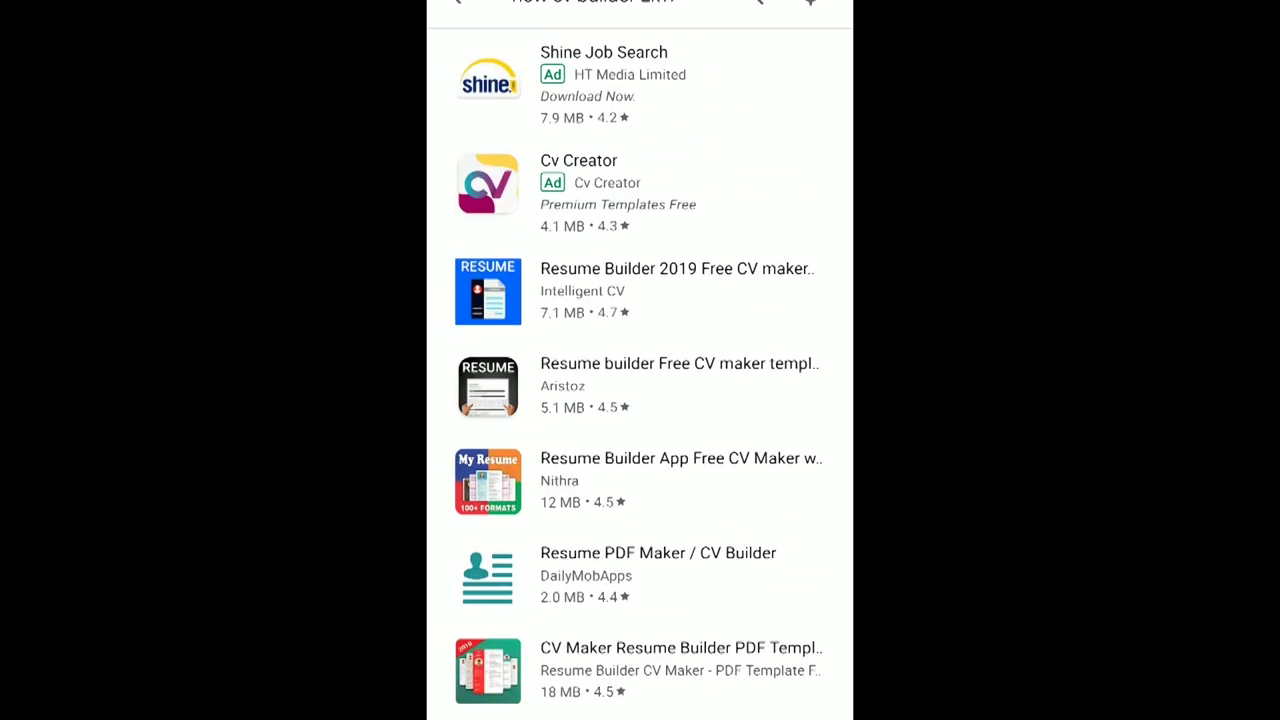
drag(640, 600, 640, 400)
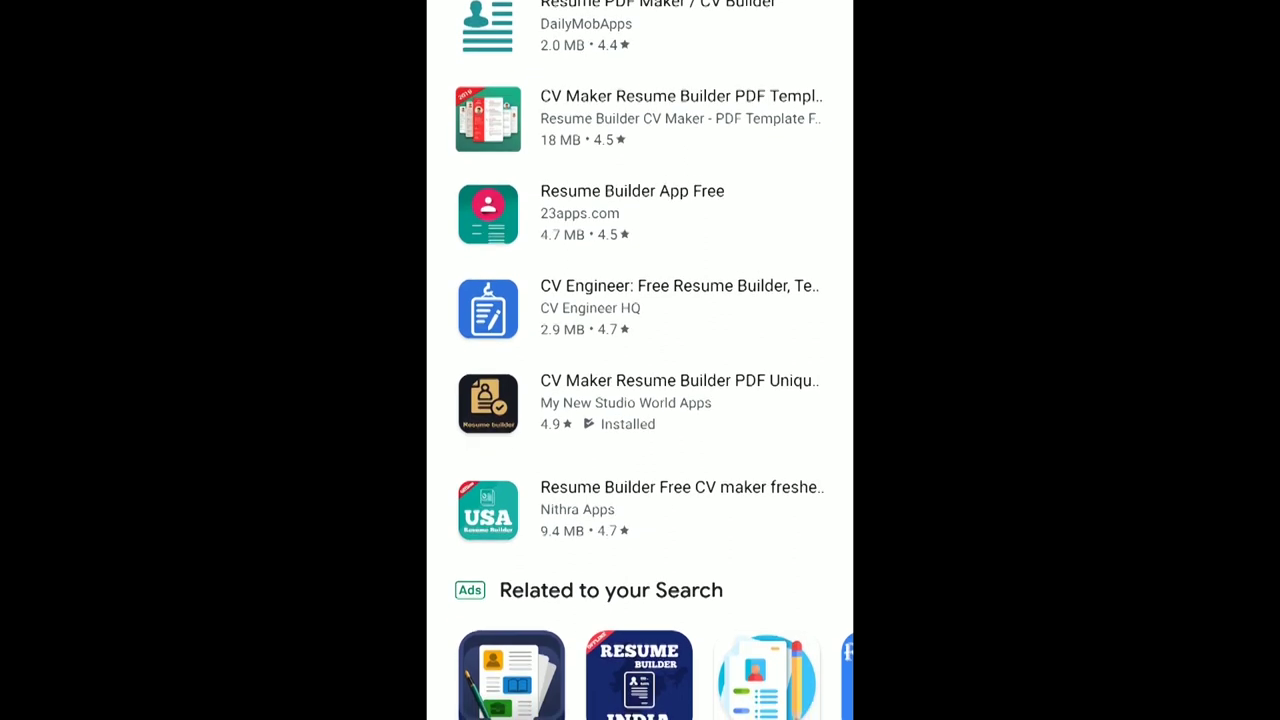
drag(640, 250, 640, 430)
drag(640, 300, 640, 490)
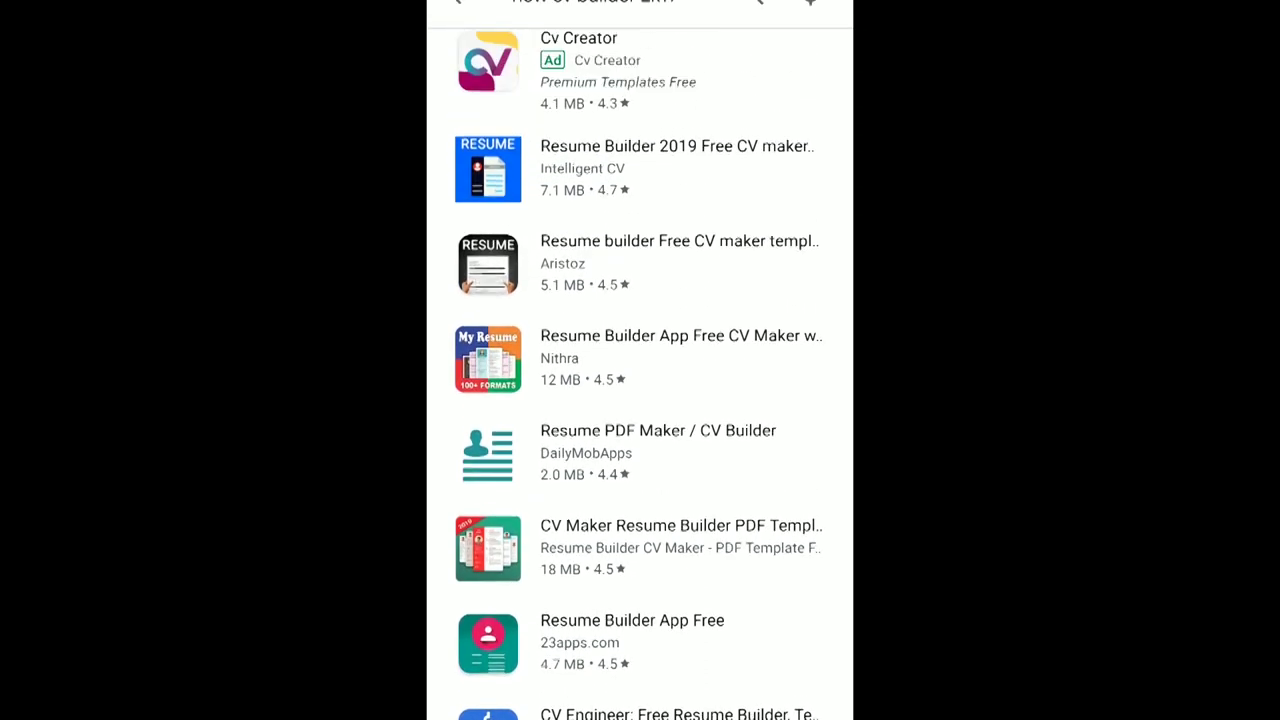
drag(640, 400, 640, 320)
drag(640, 550, 640, 250)
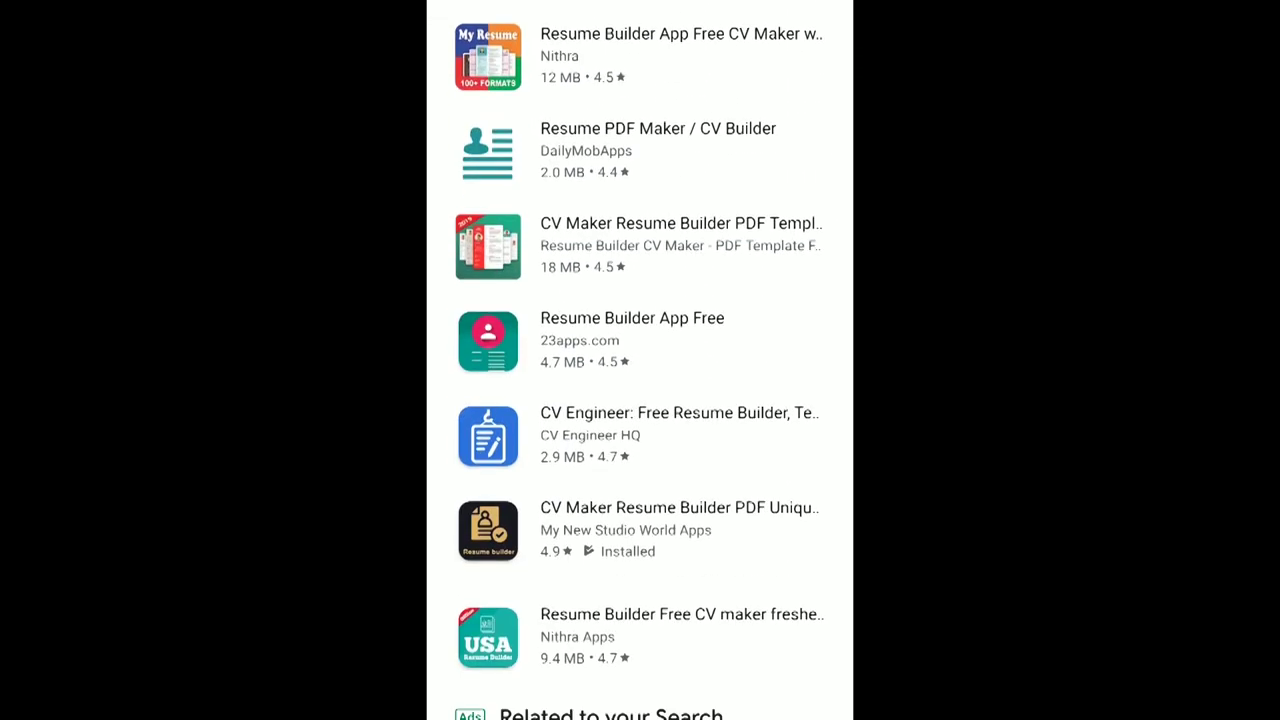
drag(640, 400, 640, 450)
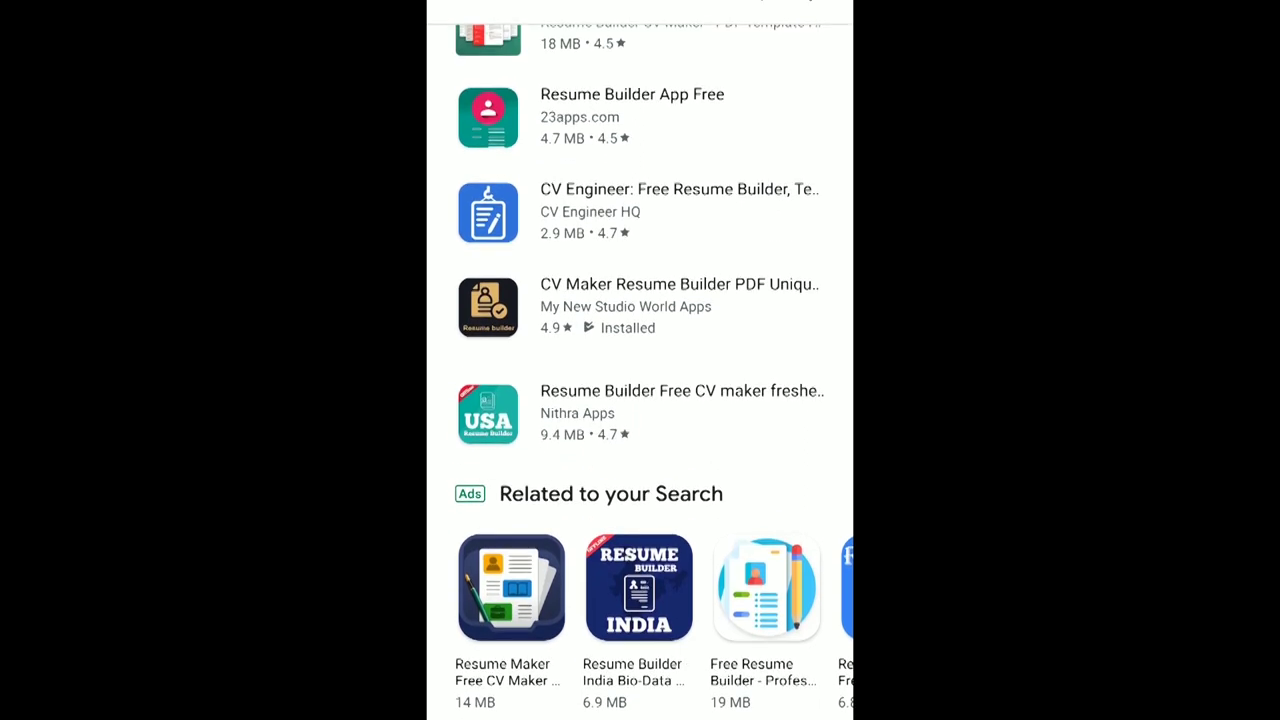
drag(640, 715, 640, 540)
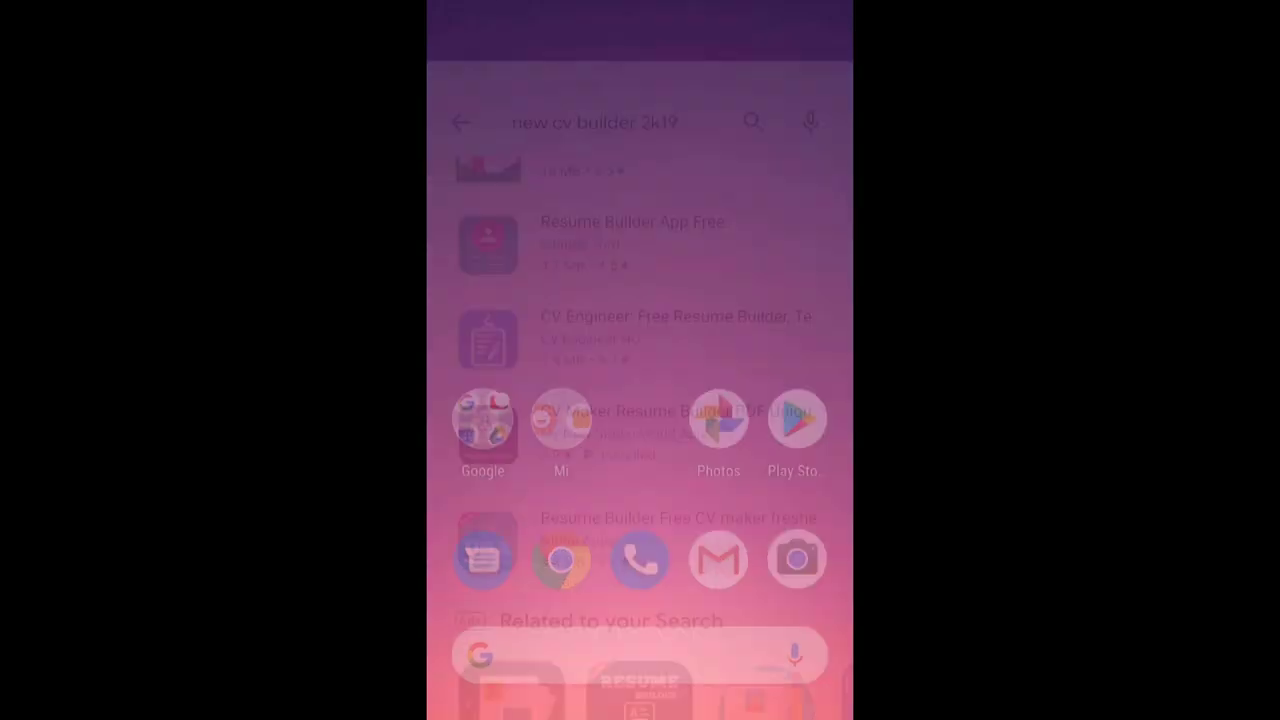
drag(780, 300, 480, 300)
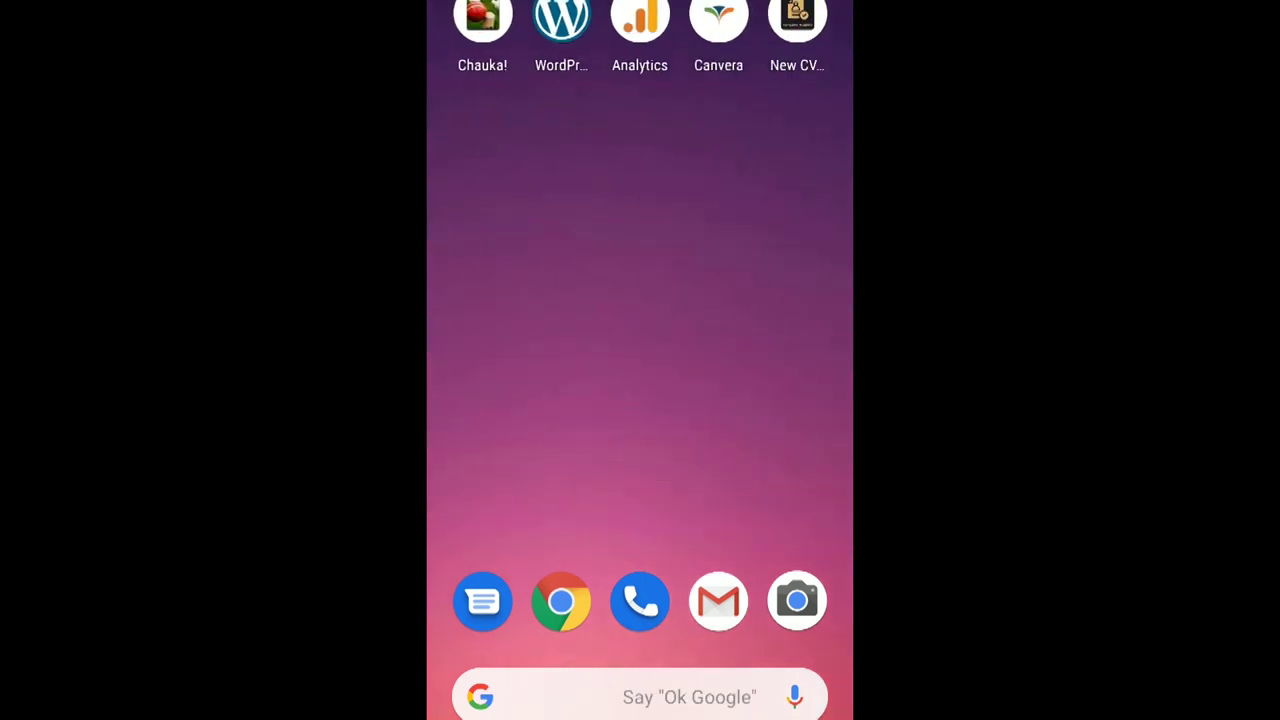
Launch New CV, choose English, accept the terms, and pick a template to reach the sections.
click(797, 20)
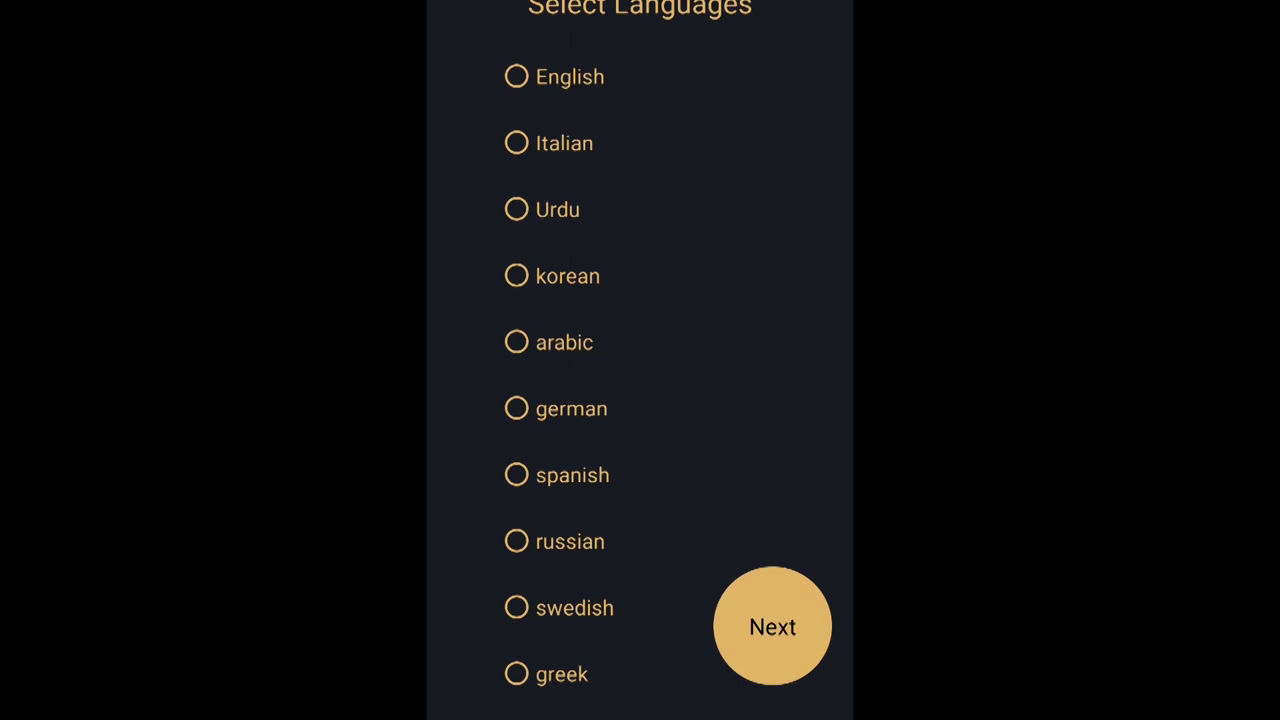
click(516, 77)
click(772, 627)
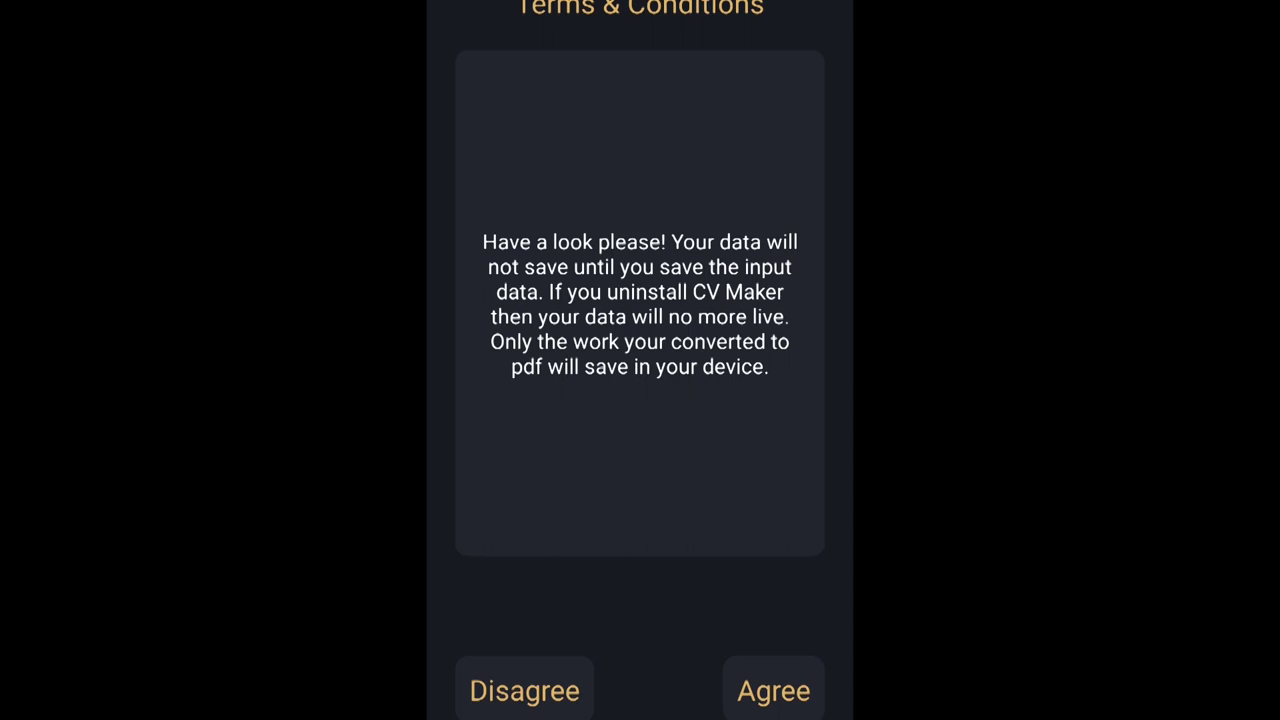
click(773, 691)
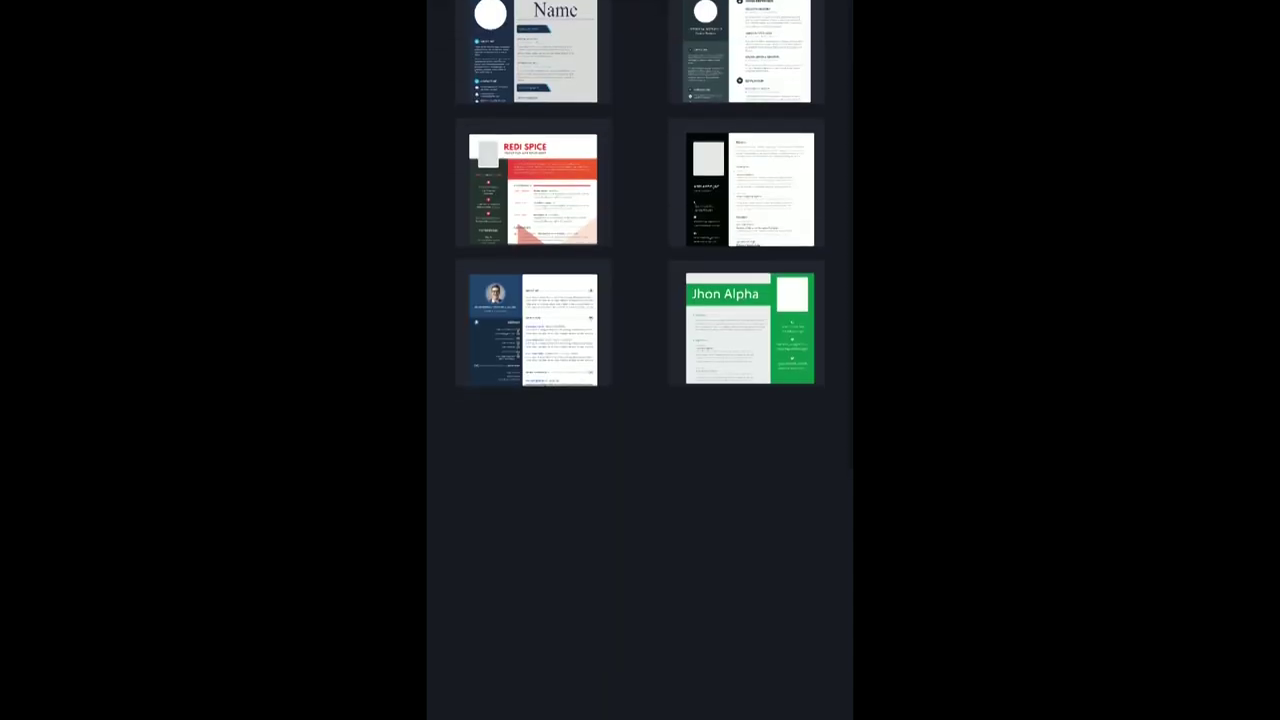
click(654, 331)
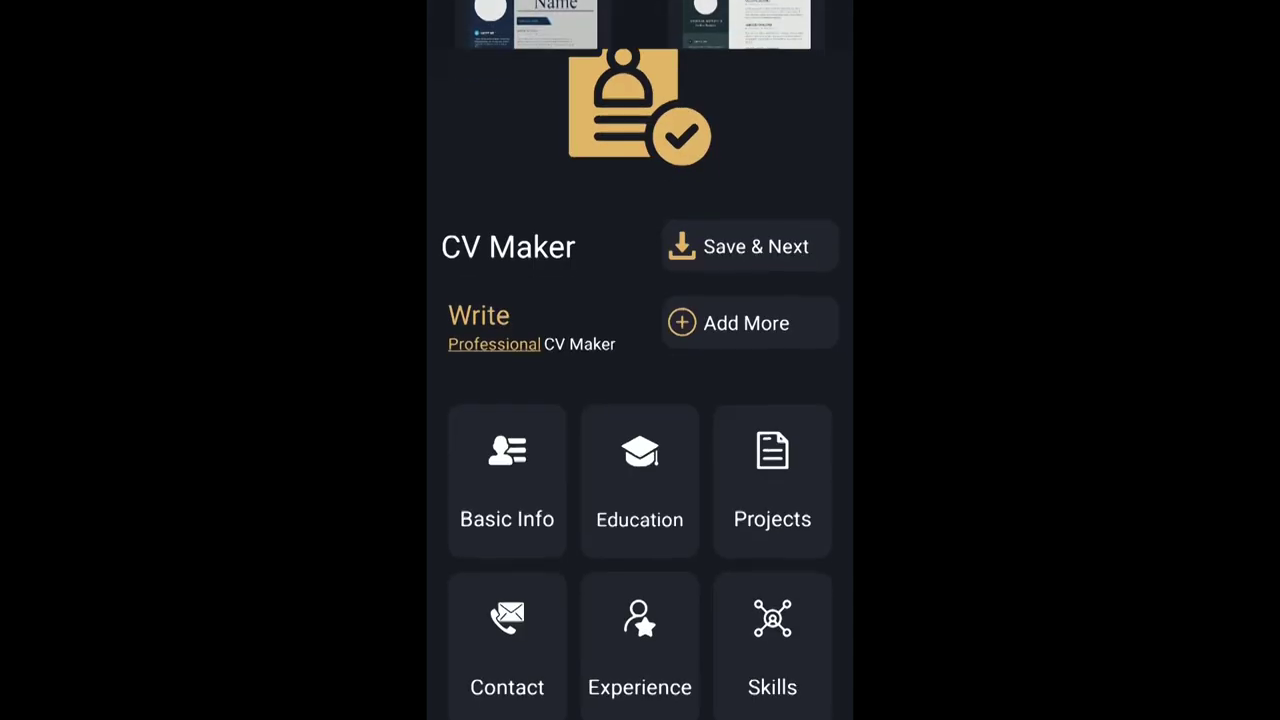
click(507, 462)
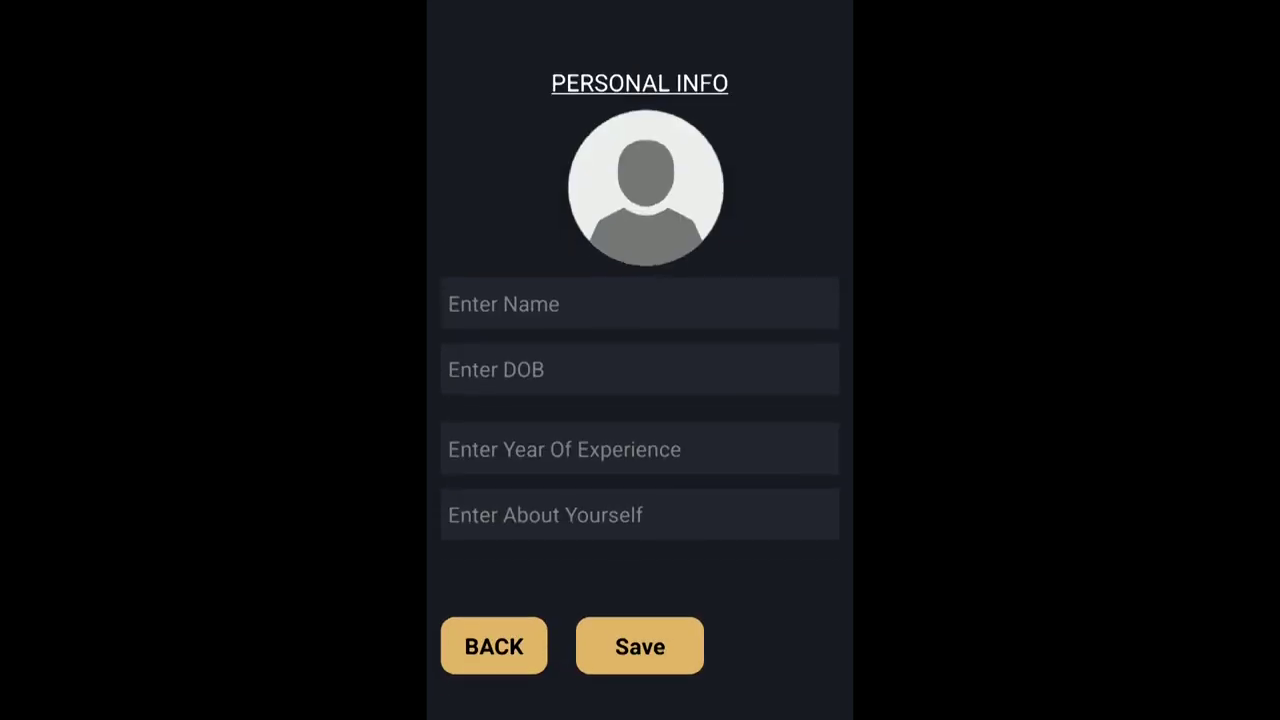
click(645, 180)
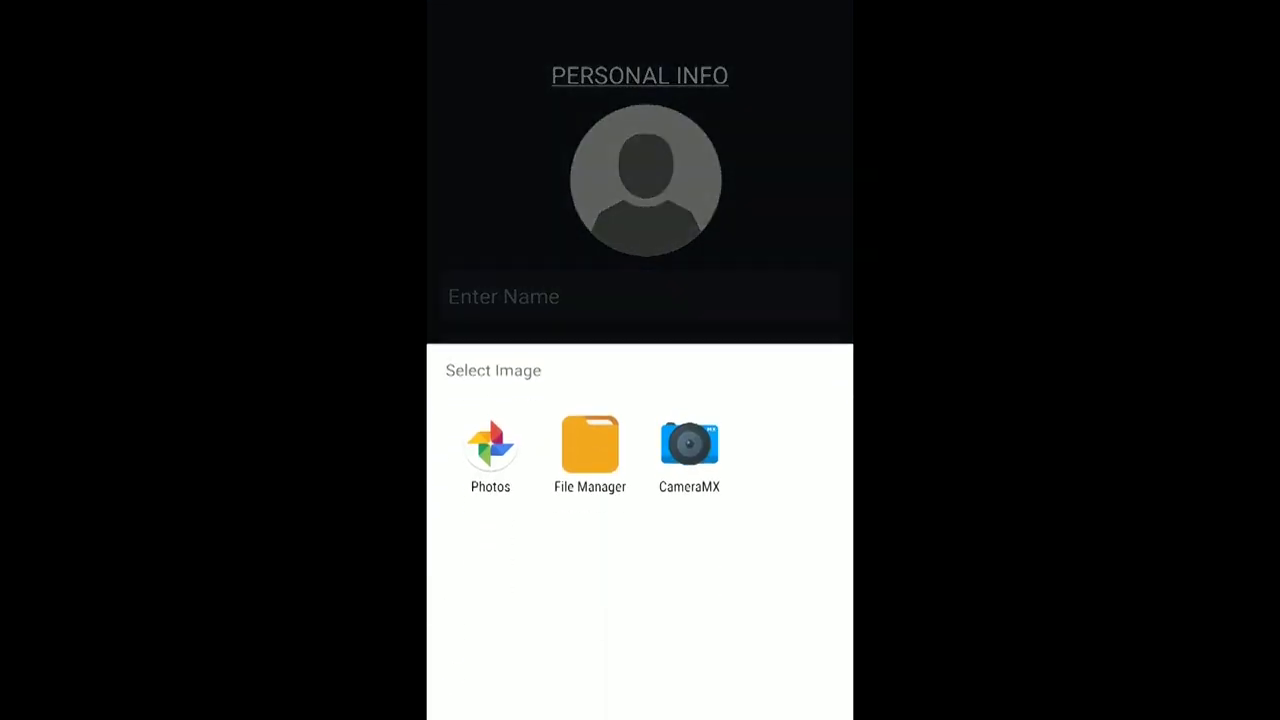
key(Escape)
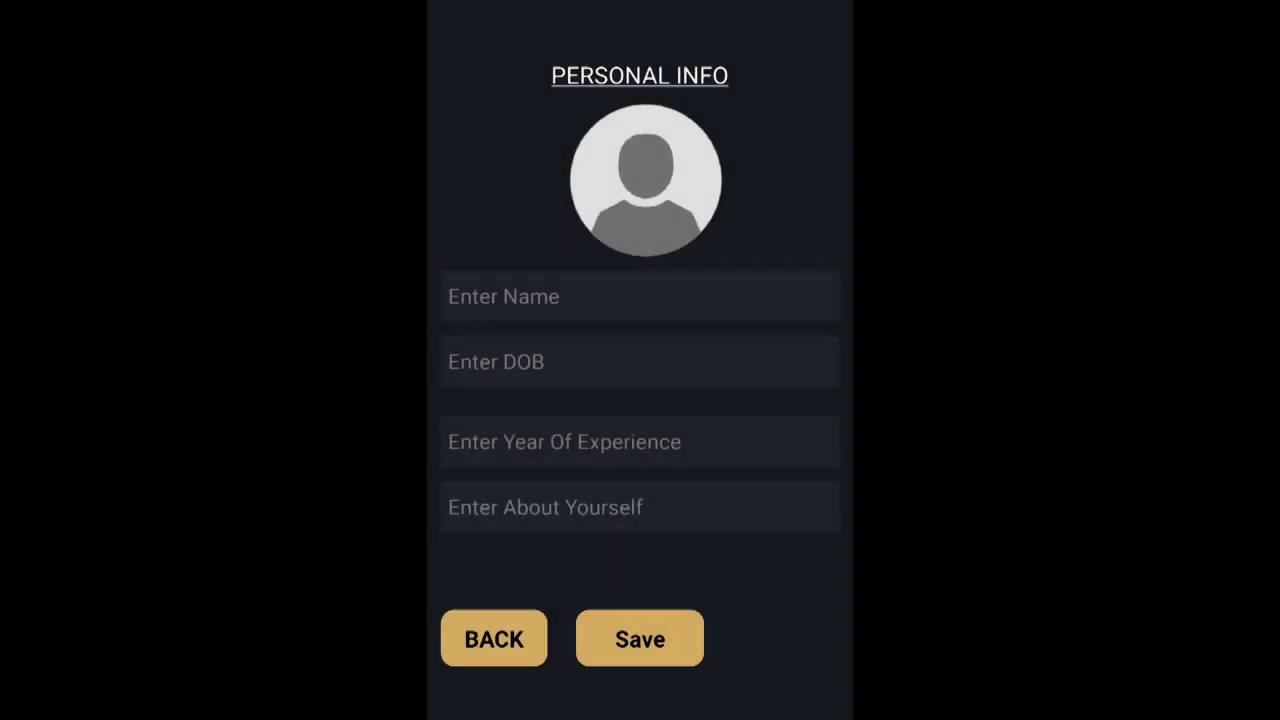
key(Escape)
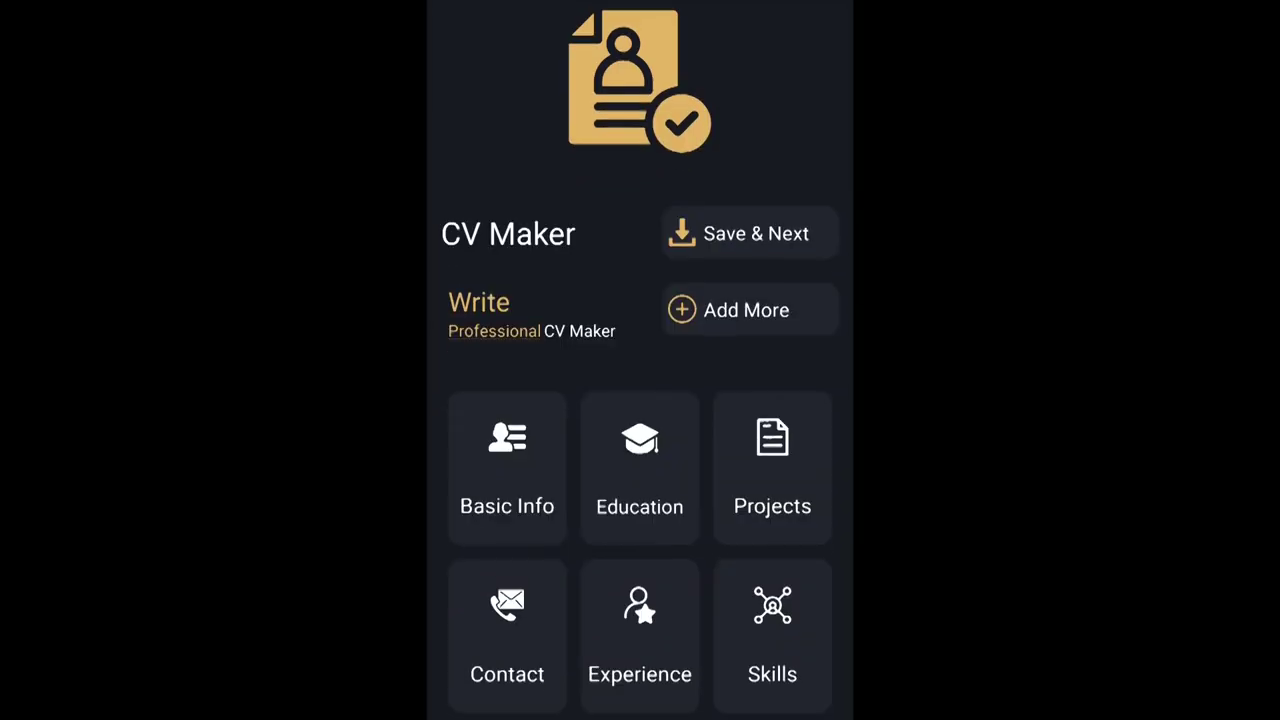
click(639, 465)
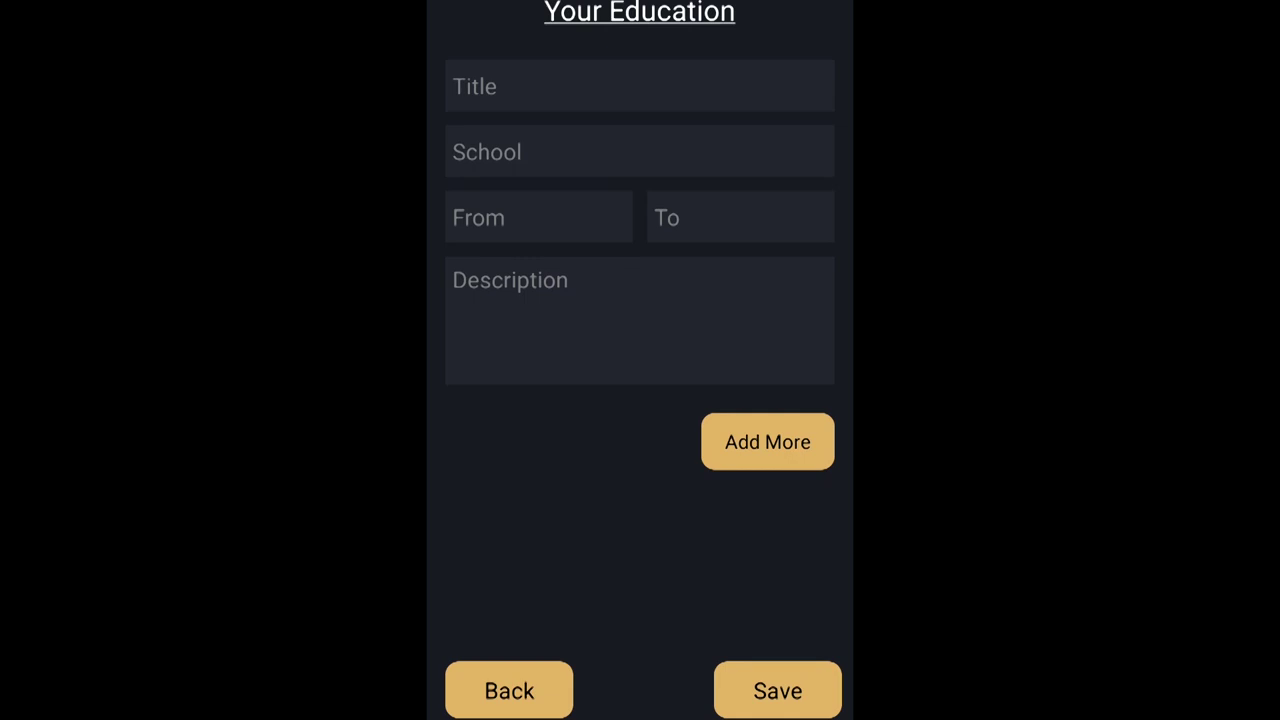
key(Escape)
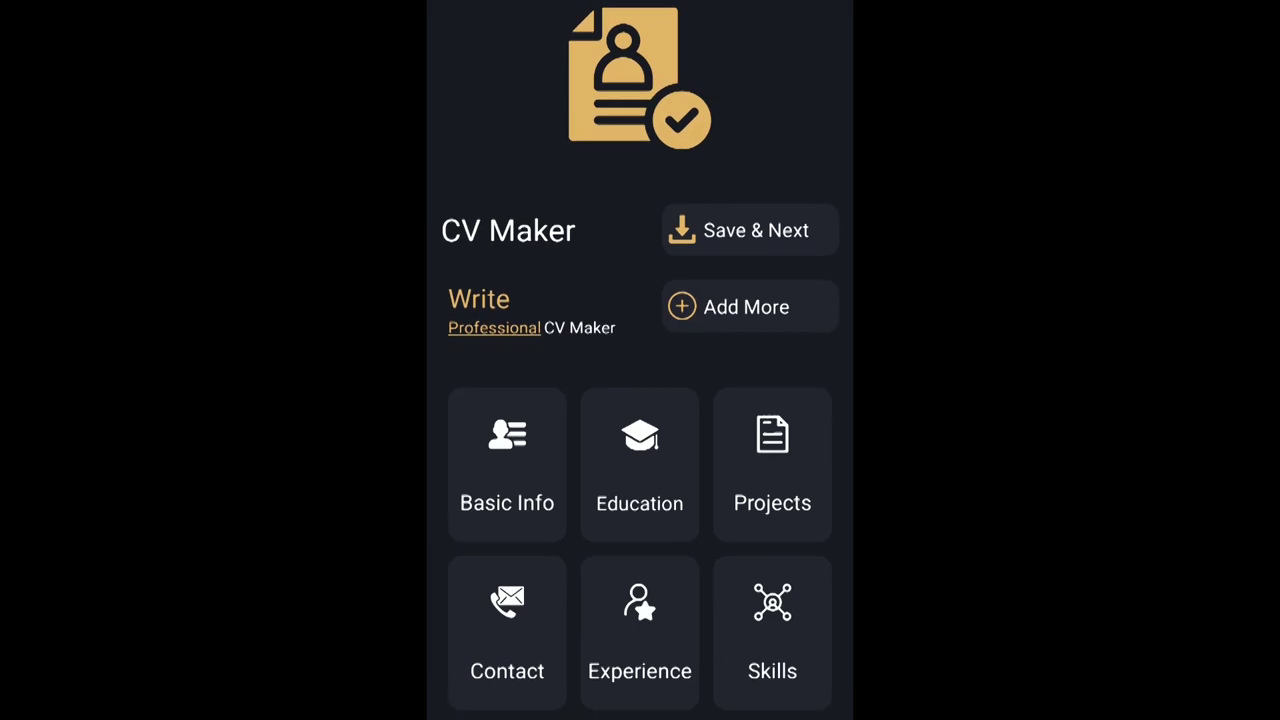
click(772, 462)
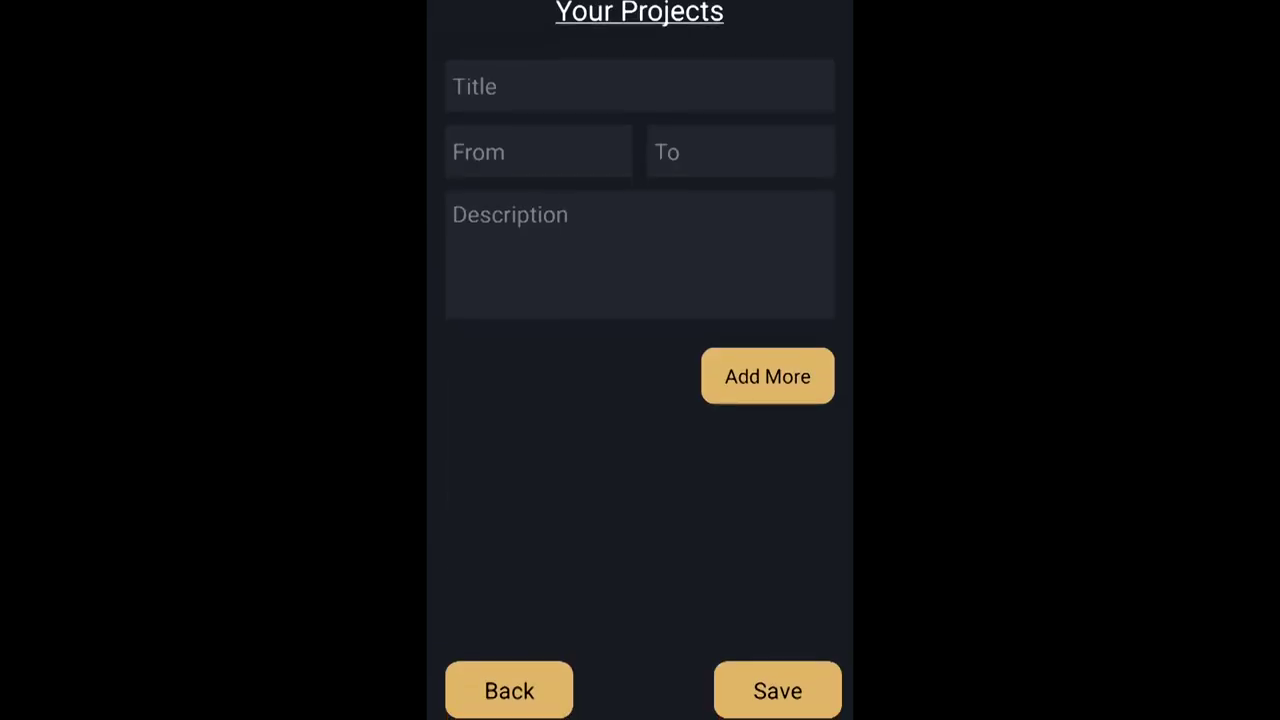
key(Escape)
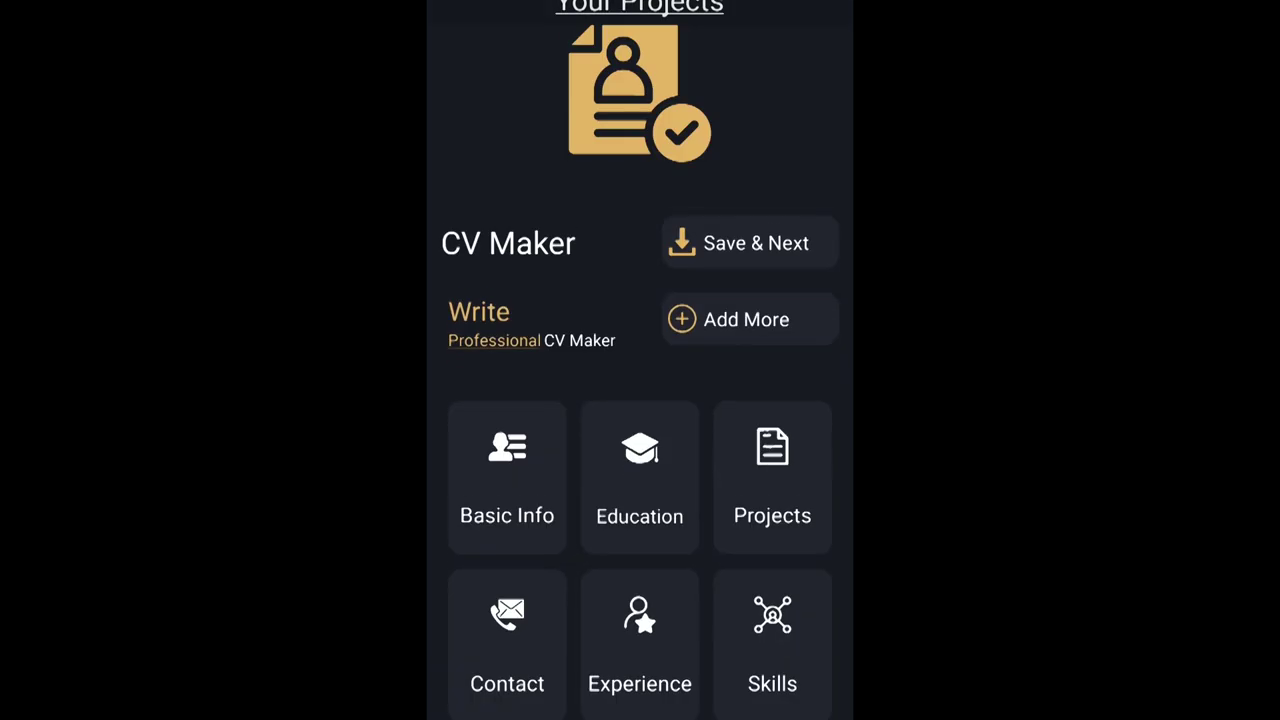
click(507, 630)
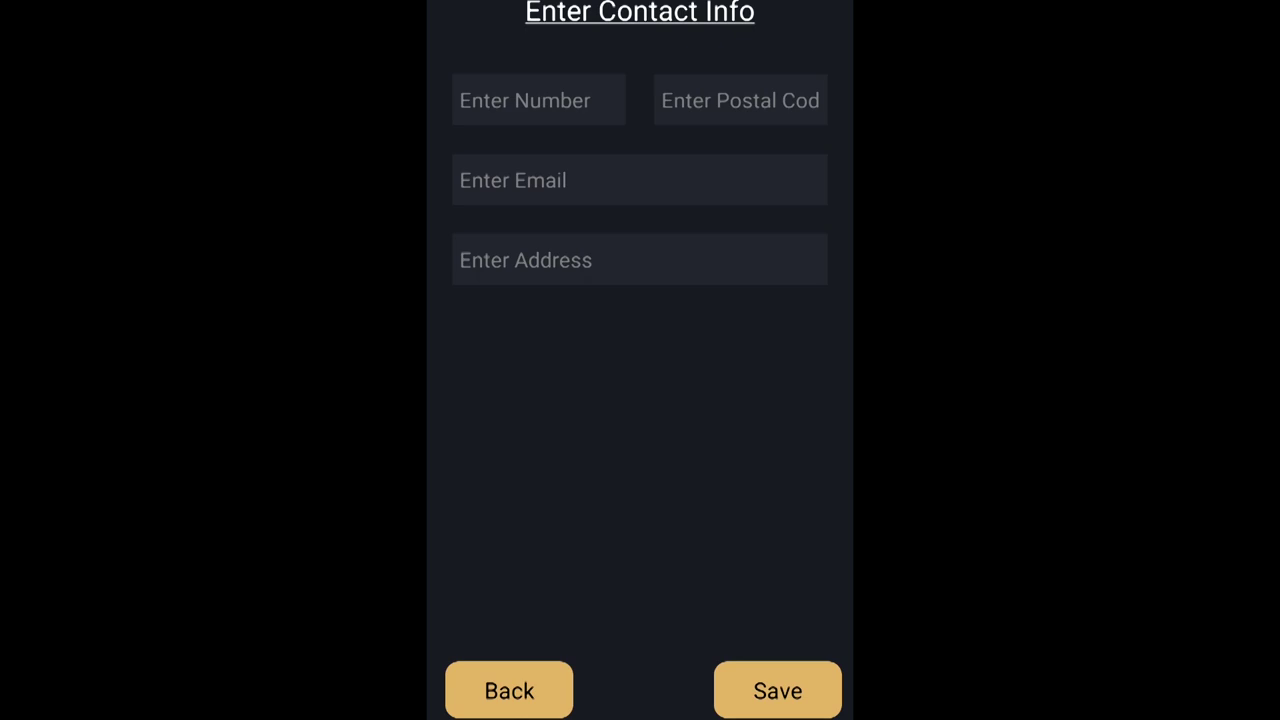
key(Escape)
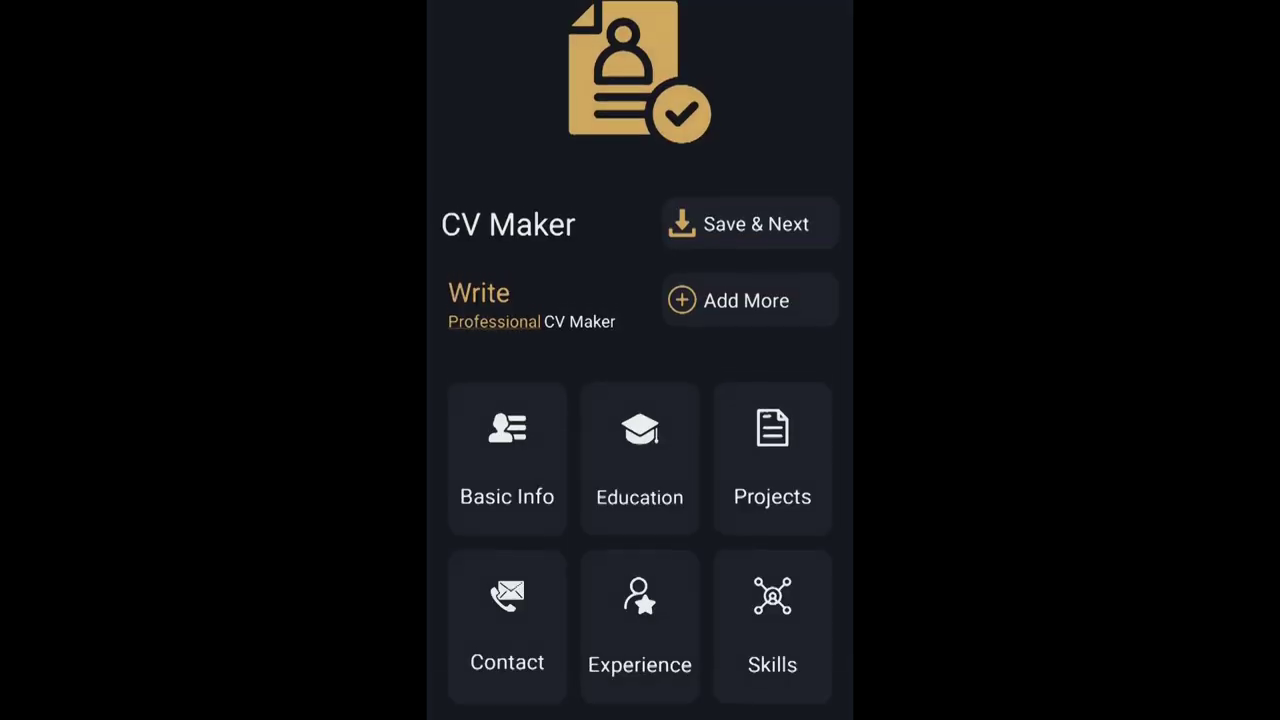
click(640, 630)
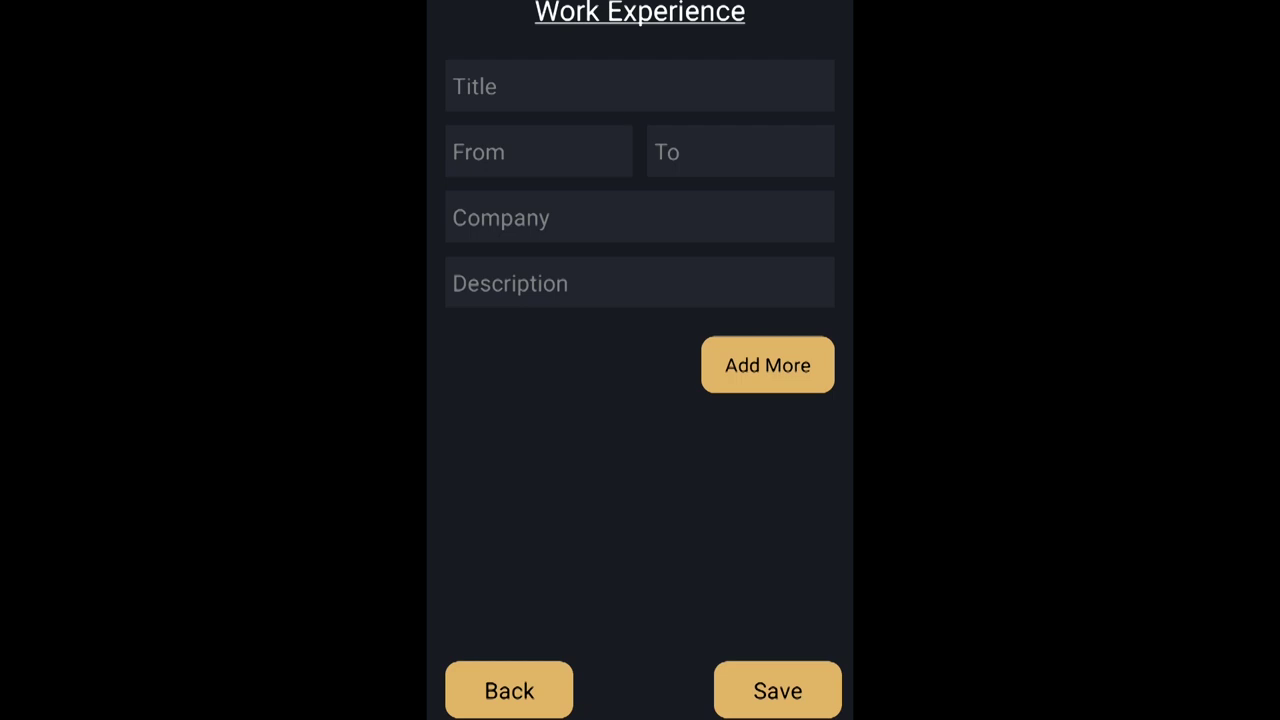
key(Escape)
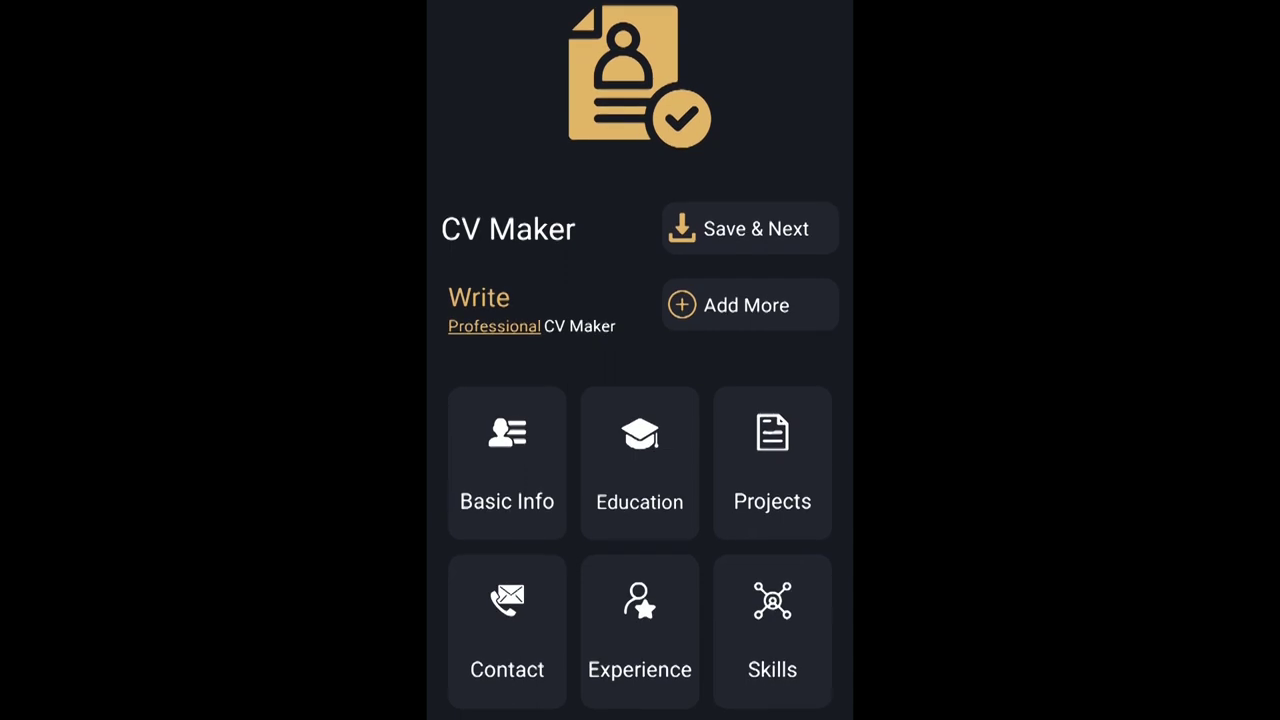
click(772, 610)
click(805, 185)
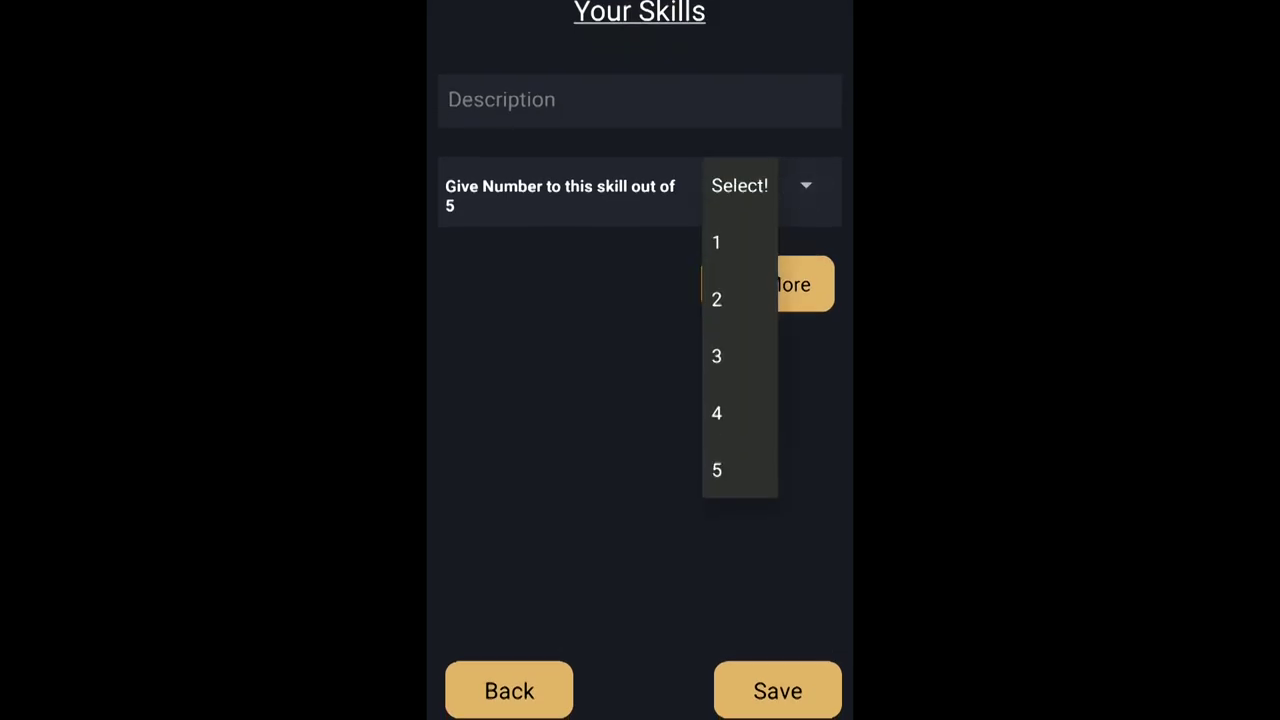
click(777, 691)
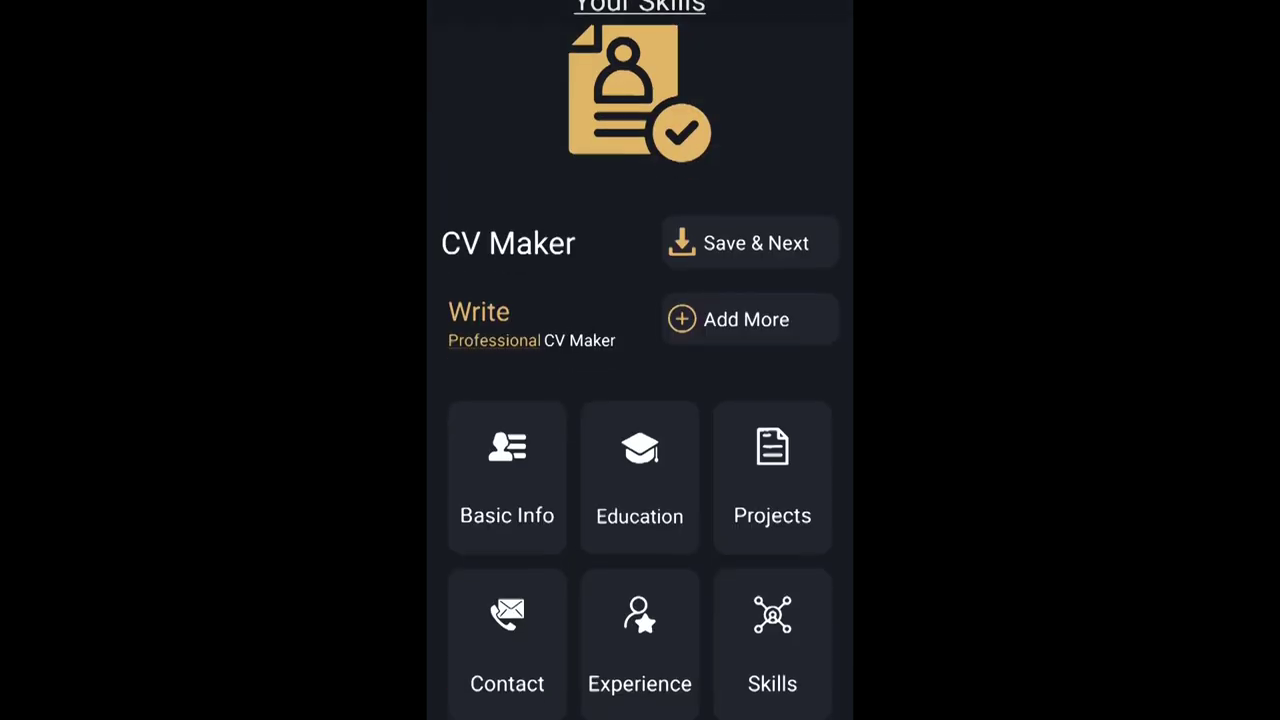